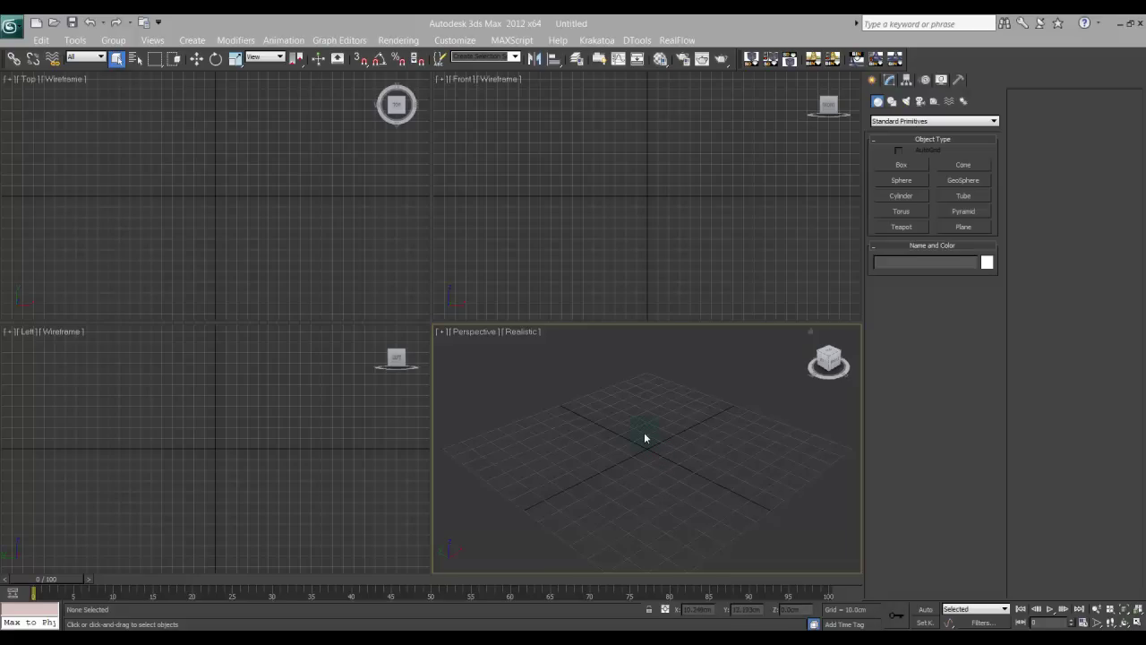
Step: Create a C-Ext primitive in the maximized Perspective view, about 95 by 119 cm, 43 cm high, with walls about 3.8 cm thick
{"action": "key", "text": "alt+w"}
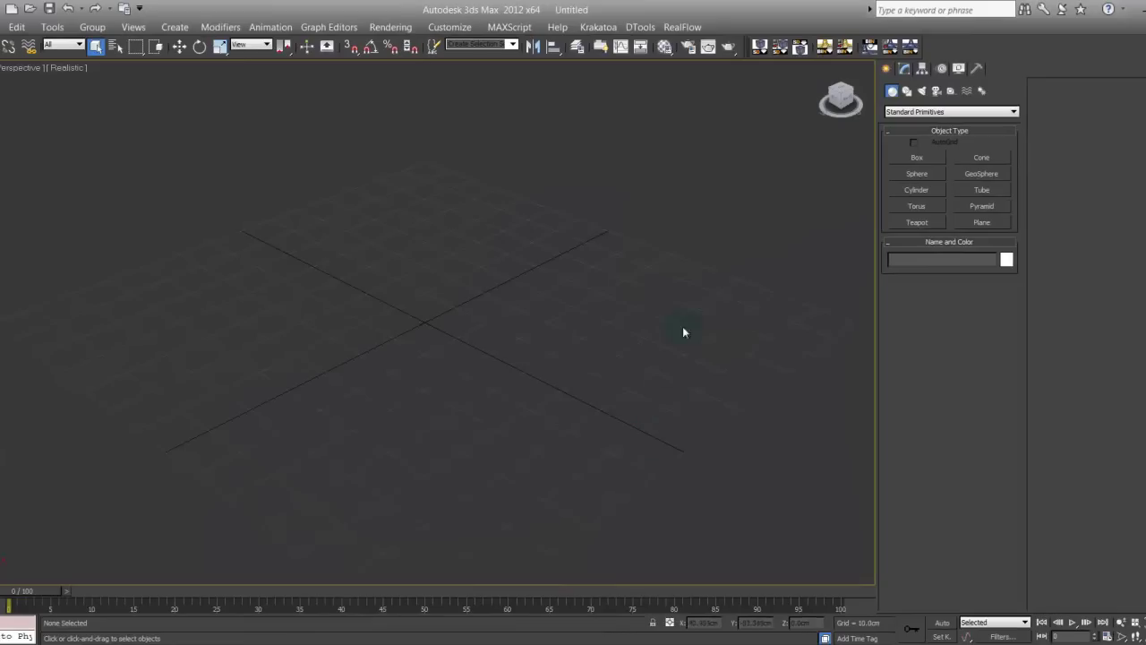
{"action": "left_click", "coordinate": [898, 111]}
{"action": "left_click", "coordinate": [905, 134]}
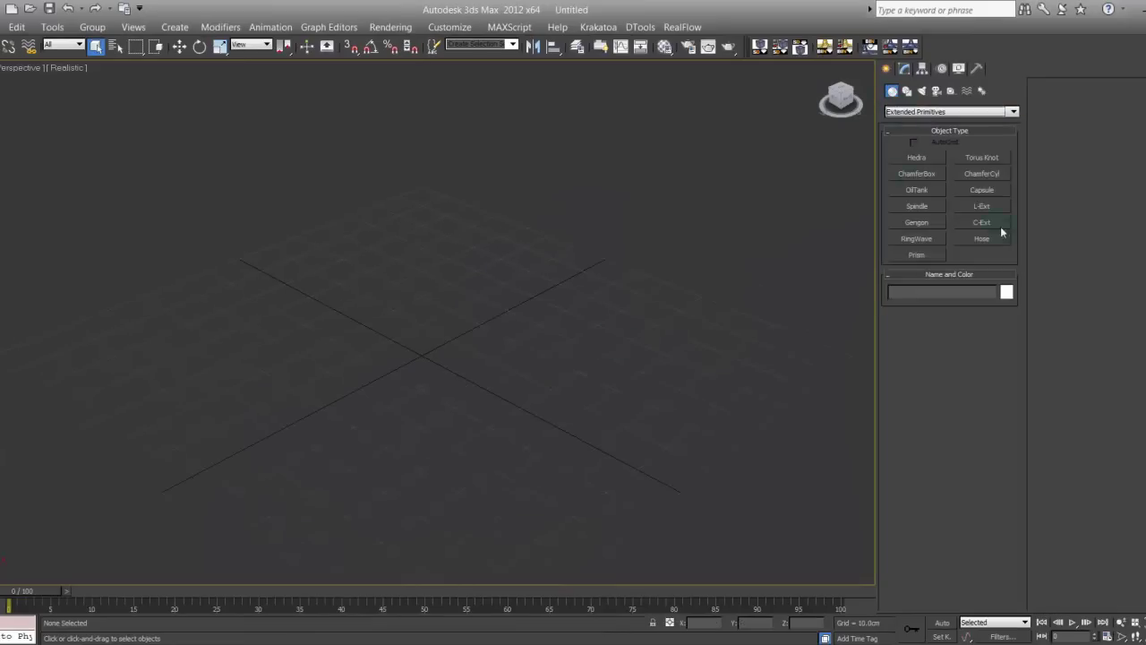
{"action": "left_click", "coordinate": [998, 224]}
{"action": "left_click_drag", "start_coordinate": [394, 220], "coordinate": [479, 602]}
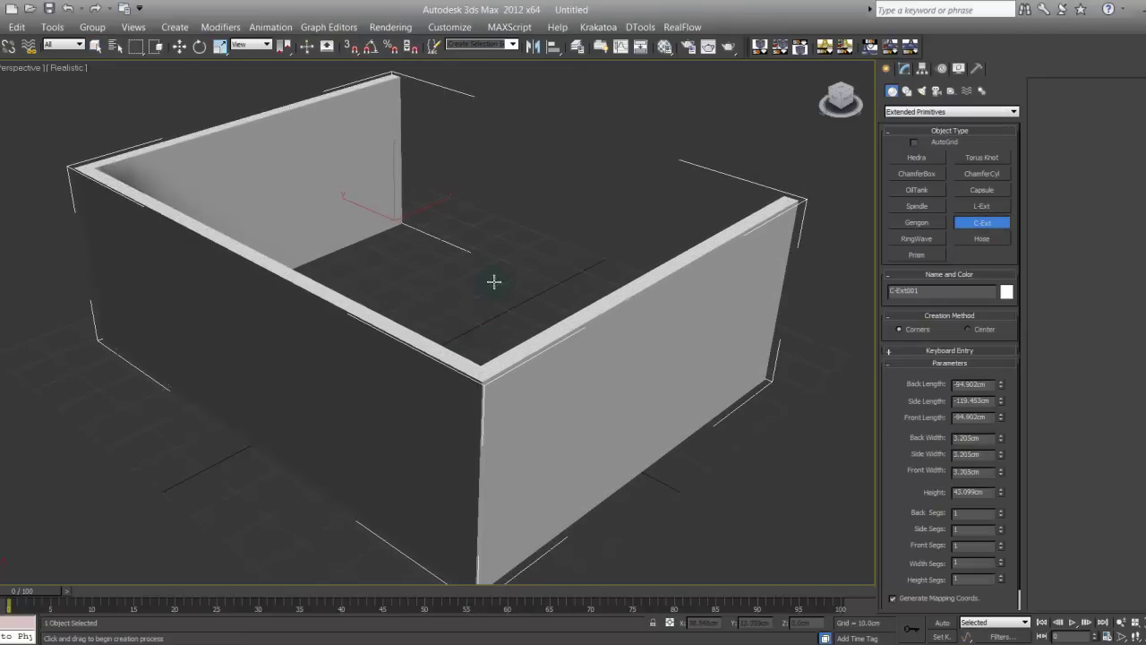
{"action": "left_click", "coordinate": [510, 241]}
{"action": "middle_click_drag", "start_coordinate": [486, 301], "coordinate": [283, 291], "text": "alt"}
Step: Set the Perspective view's display style to Shaded with Edged Faces
{"action": "left_click", "coordinate": [69, 67]}
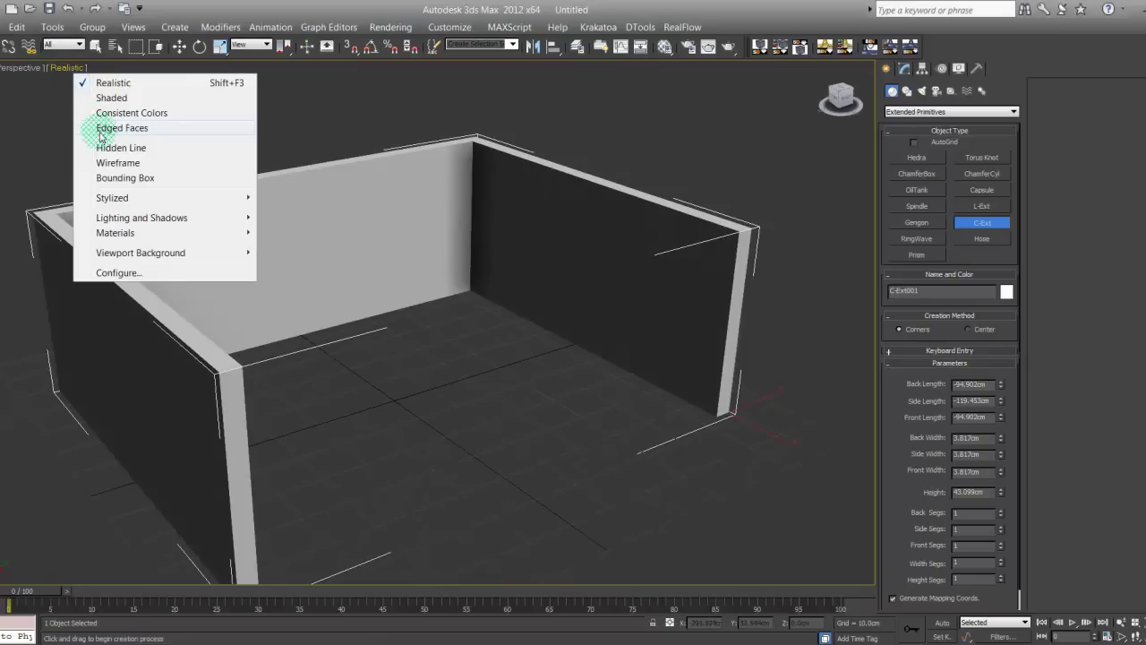
{"action": "left_click", "coordinate": [100, 127]}
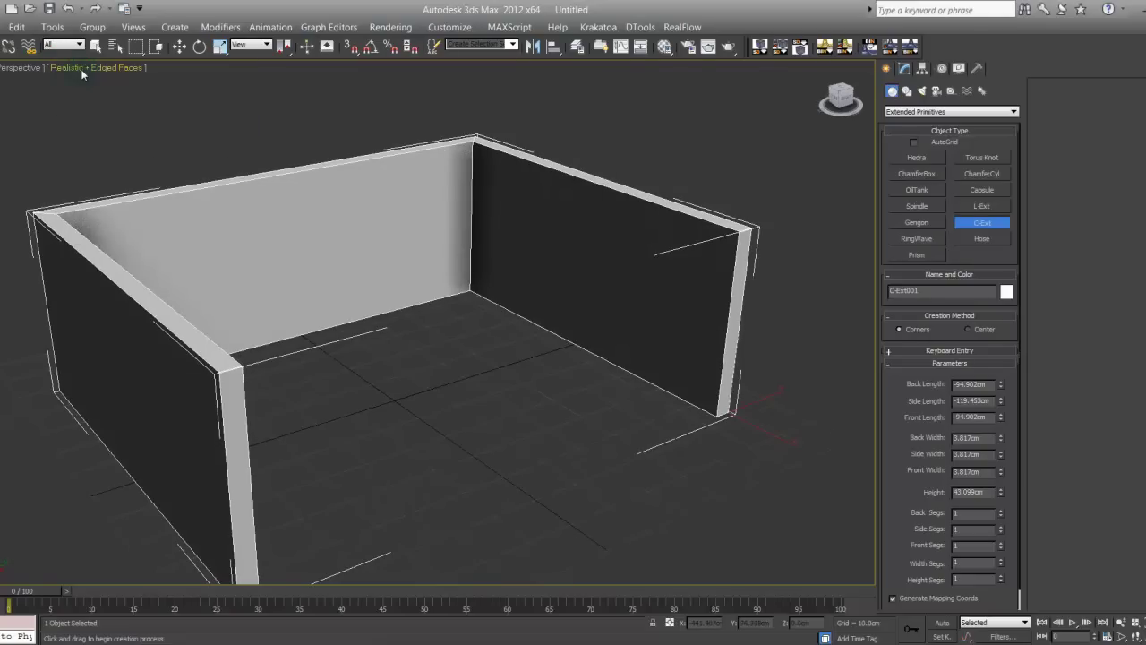
{"action": "left_click", "coordinate": [81, 69]}
{"action": "left_click", "coordinate": [86, 83]}
{"action": "left_click", "coordinate": [82, 68]}
{"action": "left_click", "coordinate": [92, 100]}
Step: Set the C-shaped wall object's height segments to 2
{"action": "middle_click_drag", "start_coordinate": [325, 227], "coordinate": [307, 259]}
{"action": "key", "text": "ctrl+r"}
{"action": "left_click_drag", "start_coordinate": [463, 360], "coordinate": [427, 362]}
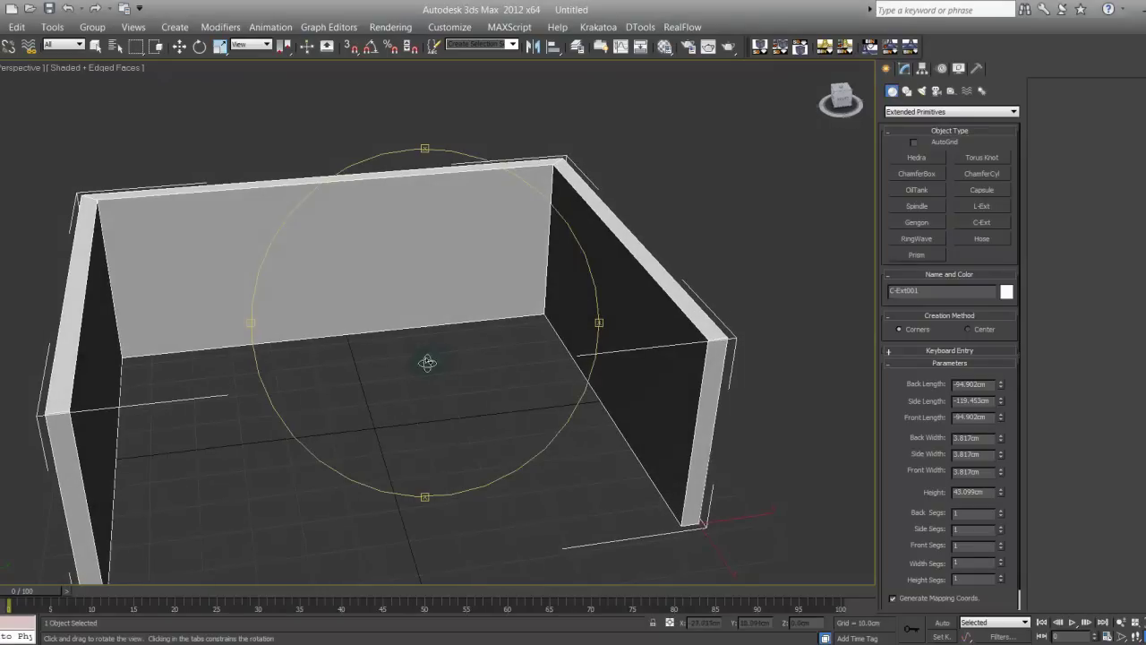
{"action": "right_click", "coordinate": [431, 363]}
{"action": "left_click", "coordinate": [1001, 576]}
{"action": "left_click", "coordinate": [970, 224]}
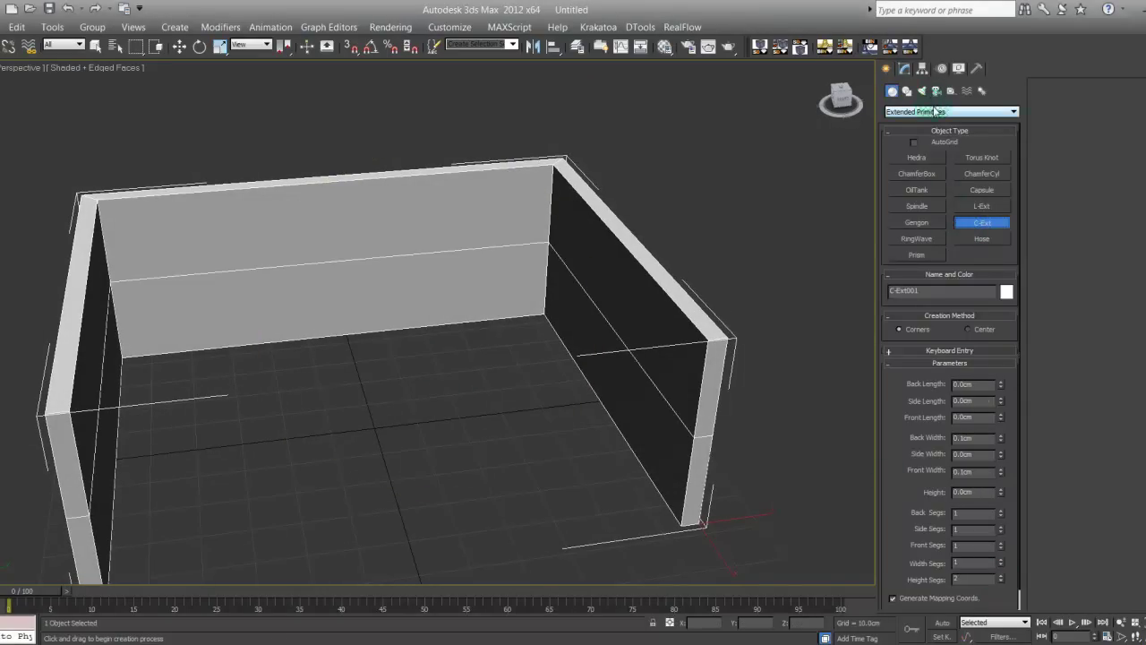
{"action": "right_click", "coordinate": [430, 256]}
{"action": "right_click", "coordinate": [423, 262]}
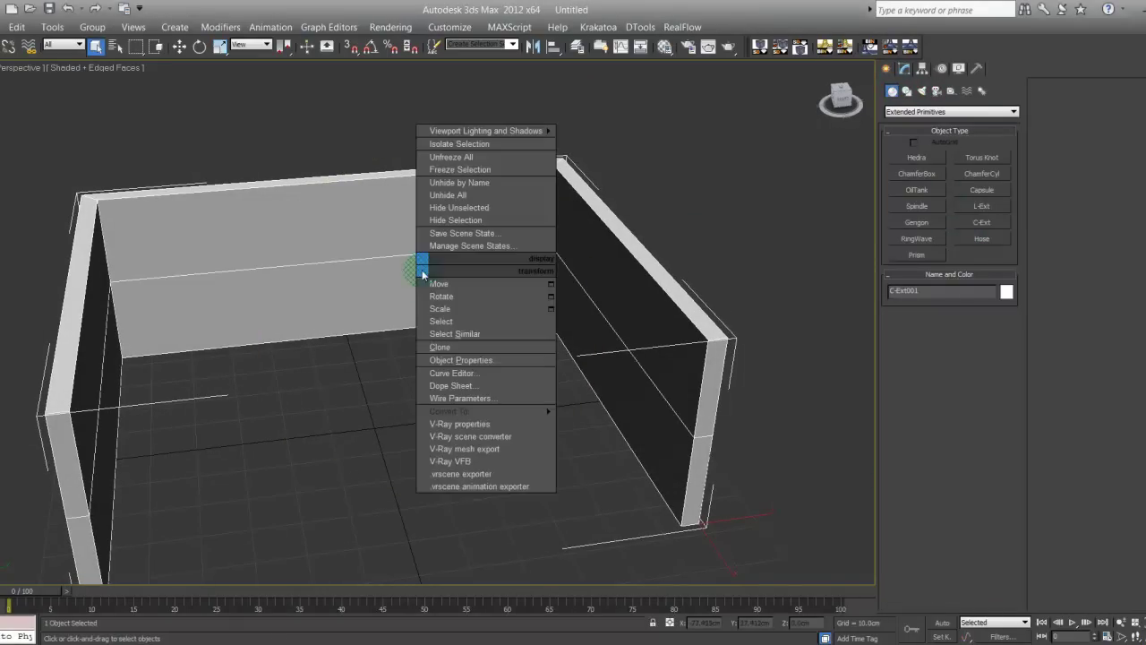
{"action": "mouse_move", "coordinate": [486, 412]}
{"action": "left_click", "coordinate": [572, 409]}
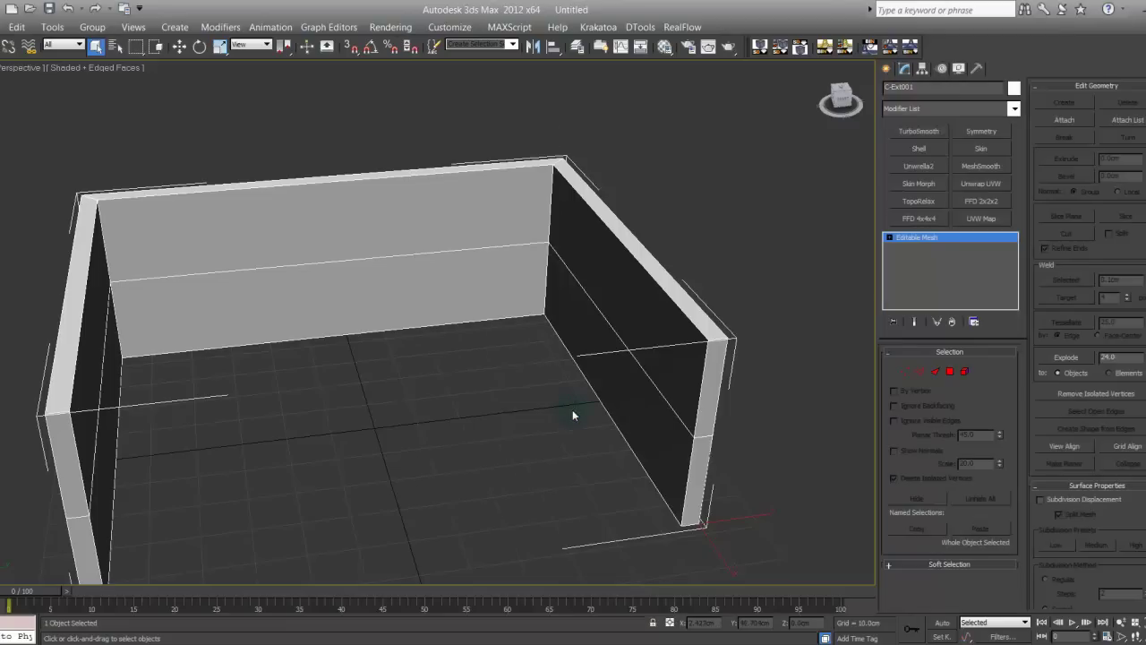
Step: Convert the C-shaped wall object to an Editable Poly
{"action": "right_click", "coordinate": [434, 238]}
{"action": "mouse_move", "coordinate": [501, 371]}
{"action": "left_click", "coordinate": [589, 394]}
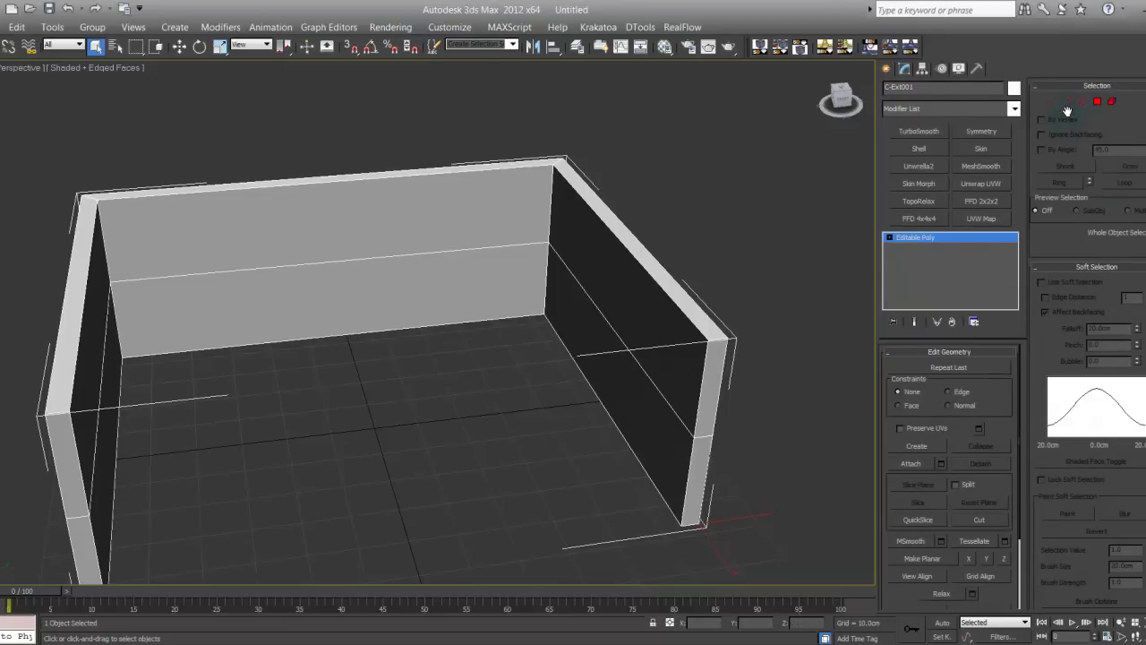
Step: Select the horizontal edge loop around the walls, raise it to a height of about 39 cm, and leave edge editing
{"action": "left_click", "coordinate": [1068, 103]}
{"action": "left_click", "coordinate": [392, 257]}
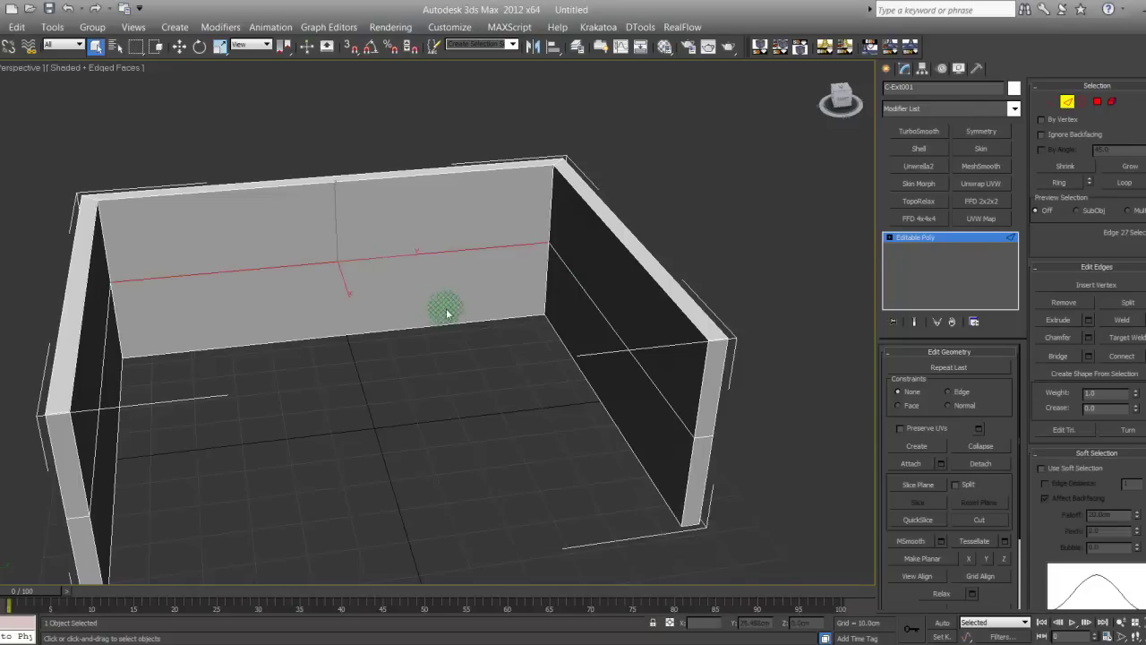
{"action": "left_click", "coordinate": [1125, 181]}
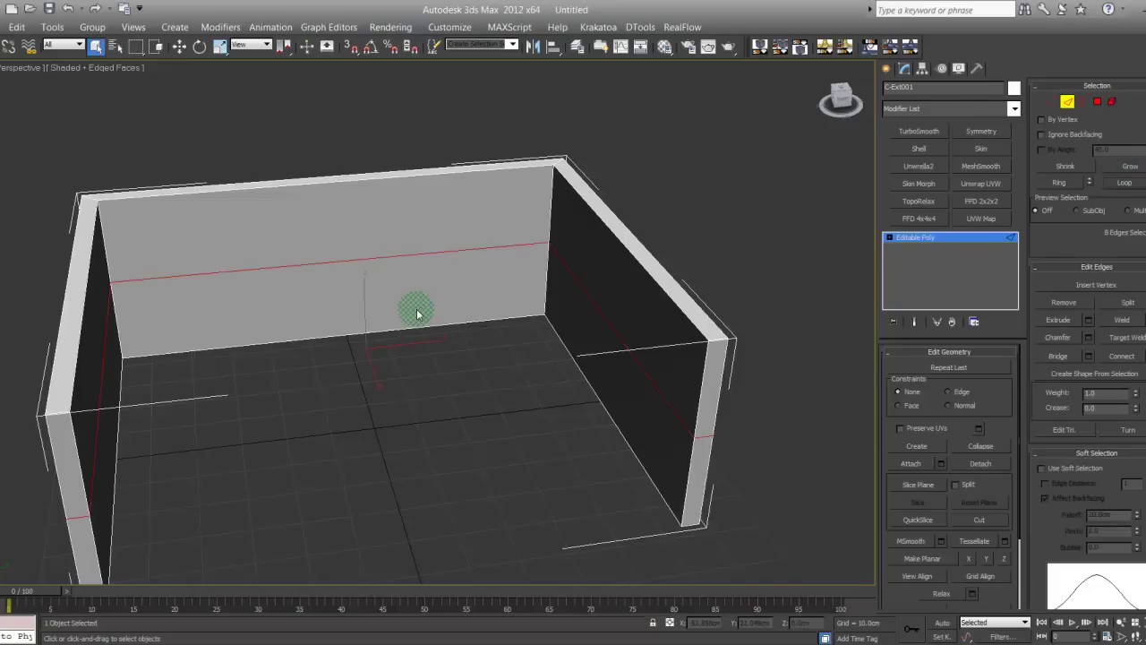
{"action": "key", "text": "w"}
{"action": "left_click_drag", "start_coordinate": [370, 288], "coordinate": [364, 228]}
{"action": "middle_click_drag", "start_coordinate": [443, 283], "coordinate": [435, 361]}
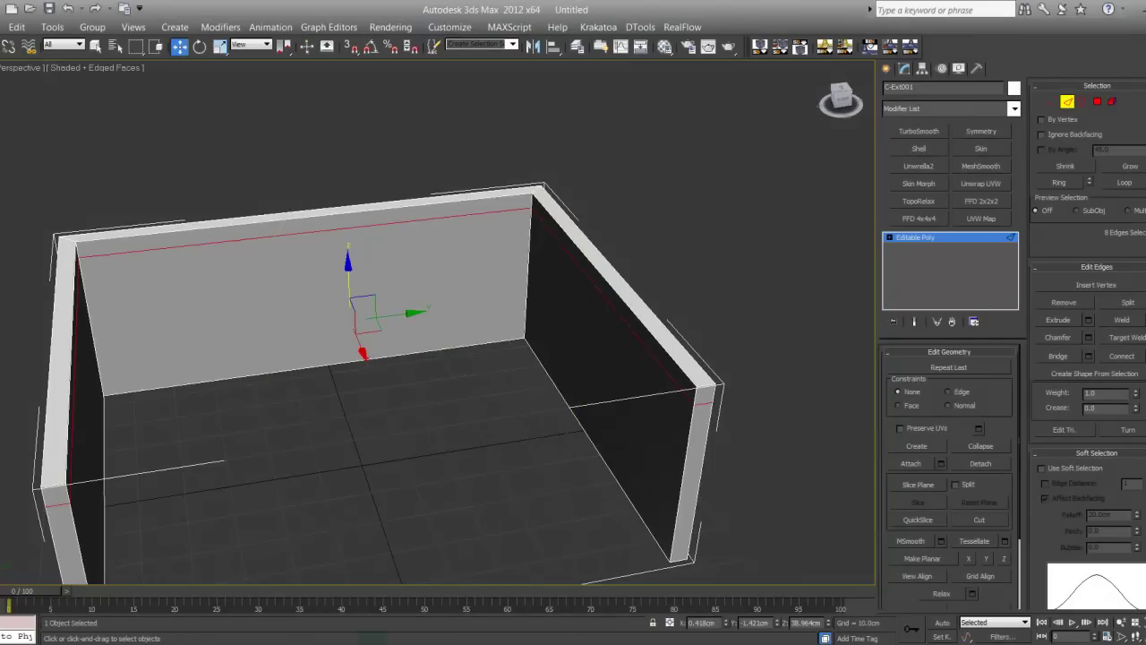
{"action": "left_click", "coordinate": [1067, 101]}
Step: Examine the cornice profile in the cornice_installation.gif reference image in Windows Photo Viewer, and return to the 3ds Max scene
{"action": "key", "text": "alt+Tab"}
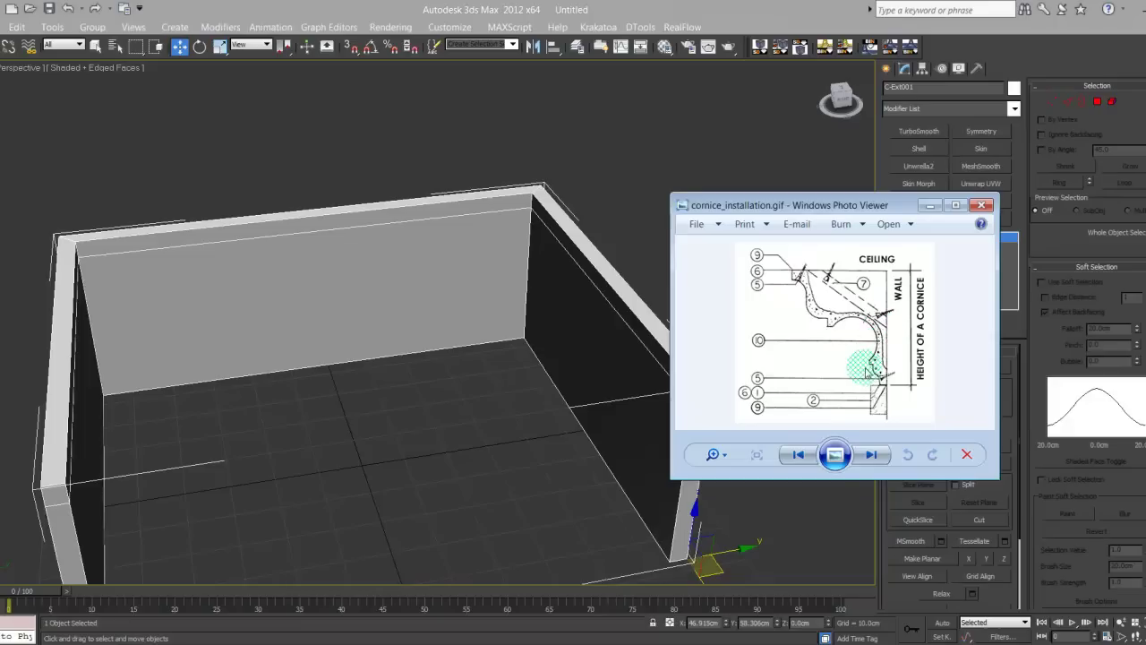
{"action": "left_click", "coordinate": [929, 205]}
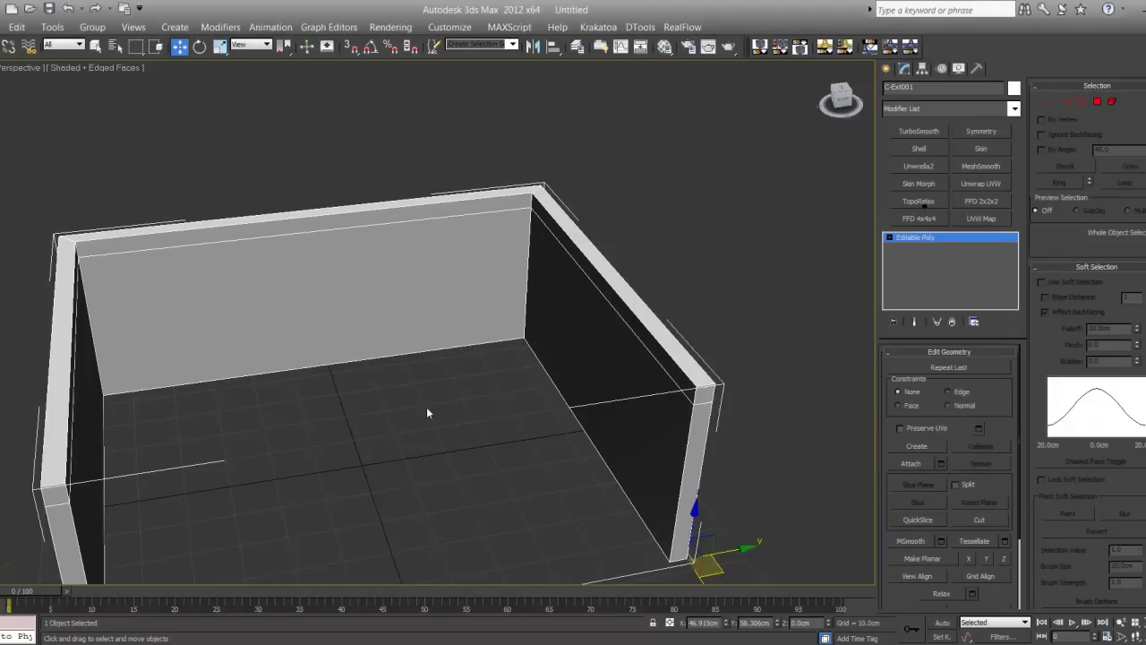
{"action": "middle_click_drag", "start_coordinate": [384, 415], "coordinate": [442, 430], "text": "alt"}
{"action": "middle_click_drag", "start_coordinate": [650, 231], "coordinate": [563, 263], "text": "alt"}
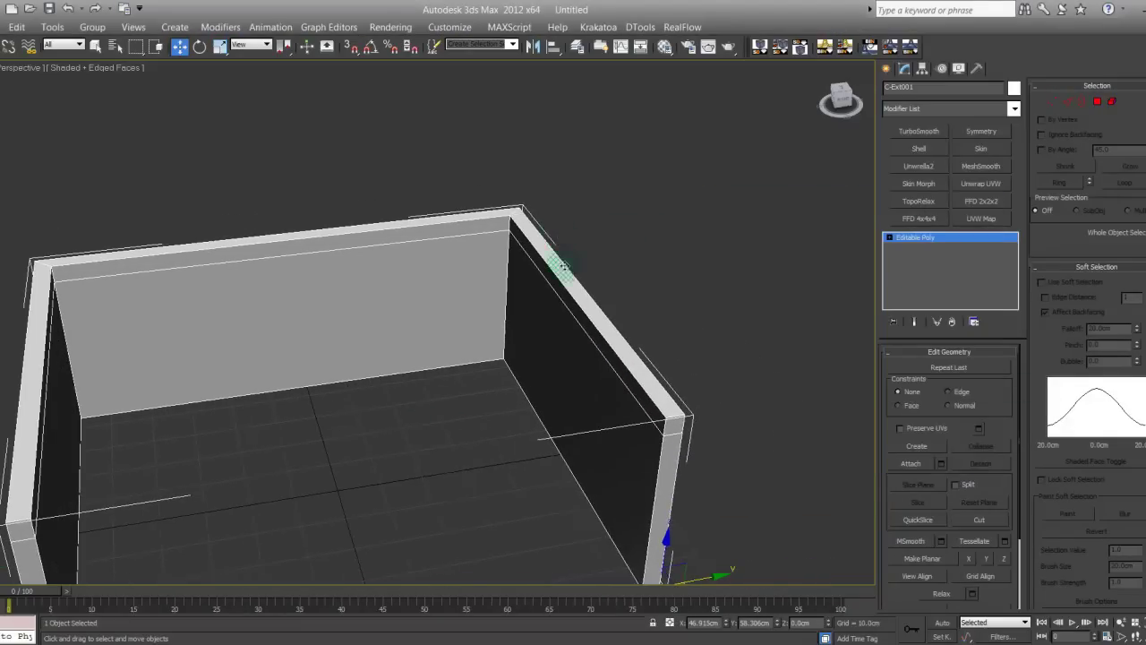
Step: Maximize the Left view and start the Line spline tool with empty grid space beside the walls
{"action": "key", "text": "alt+w"}
{"action": "middle_click", "coordinate": [301, 440]}
{"action": "key", "text": "alt+w"}
{"action": "middle_click_drag", "start_coordinate": [399, 366], "coordinate": [179, 427]}
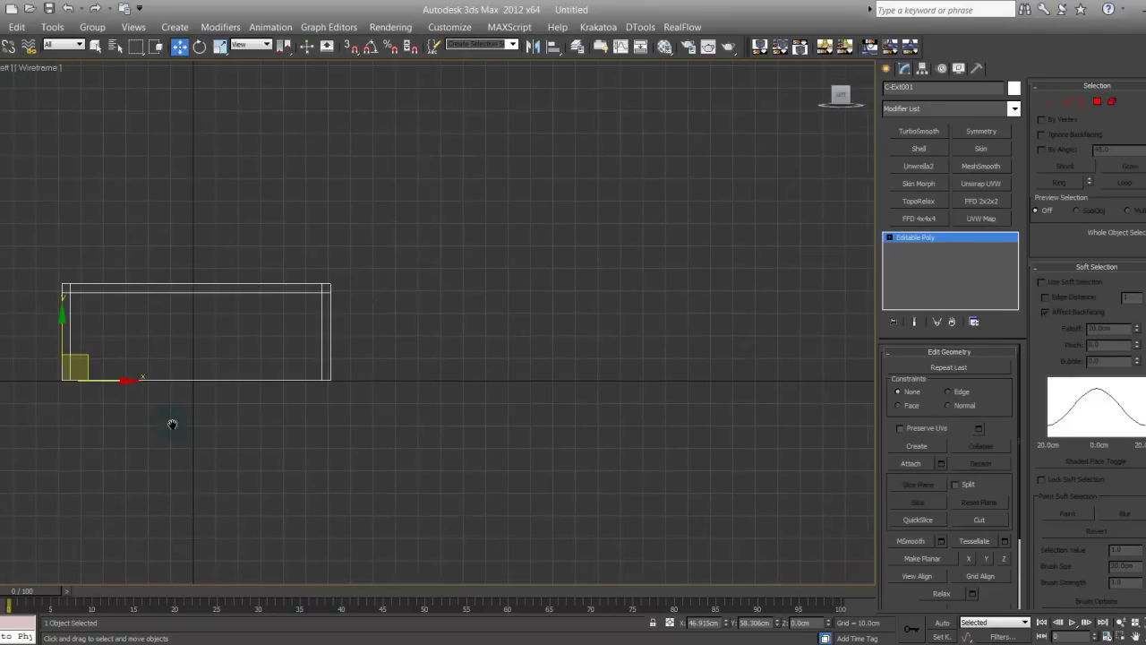
{"action": "middle_click_drag", "start_coordinate": [483, 210], "coordinate": [455, 219]}
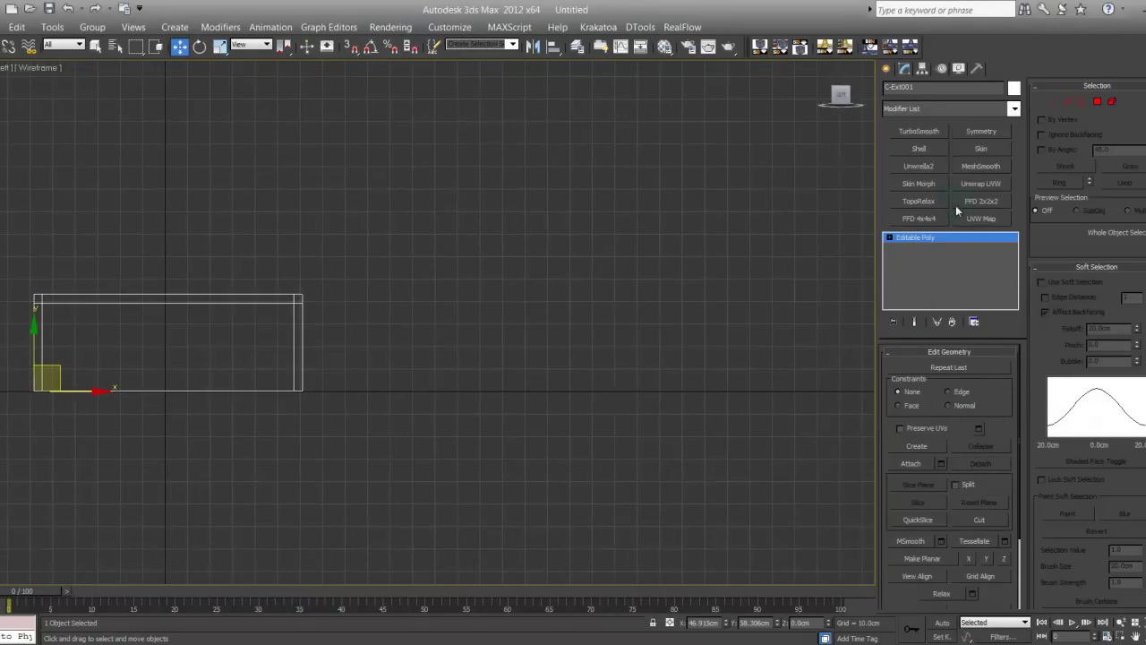
{"action": "left_click", "coordinate": [885, 70]}
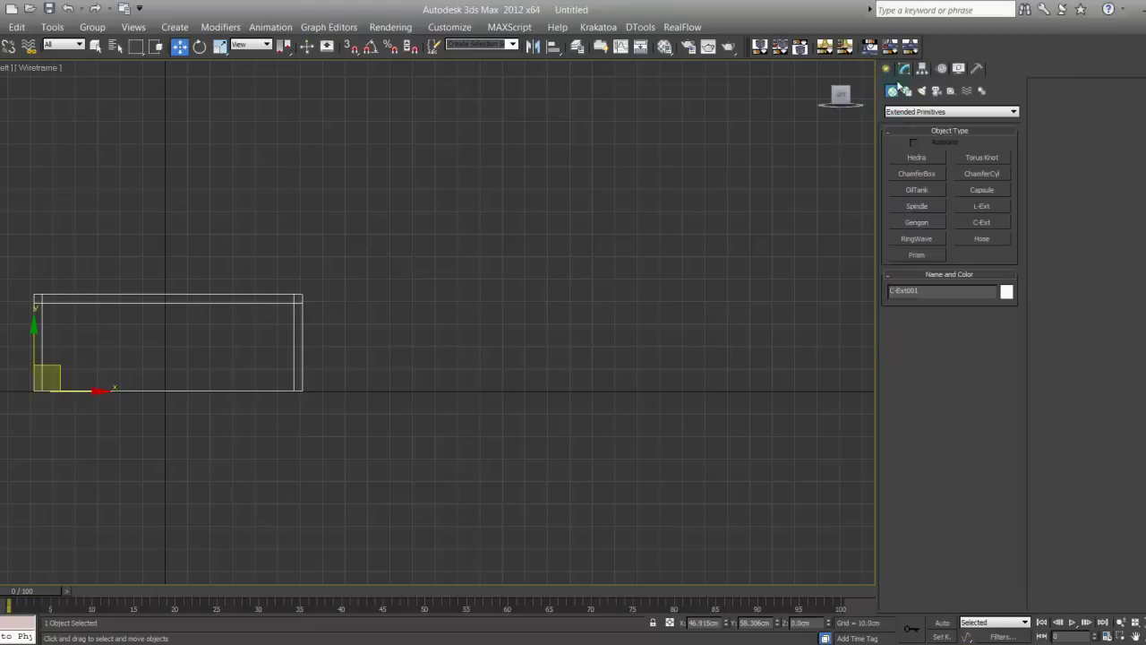
{"action": "left_click", "coordinate": [907, 90]}
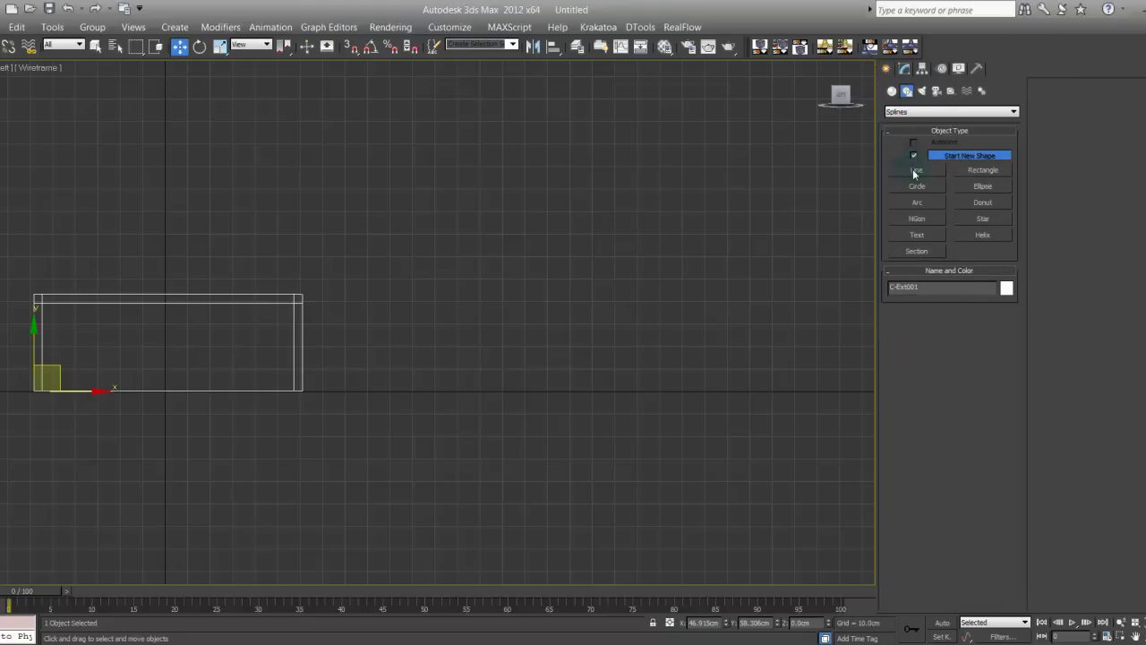
{"action": "left_click", "coordinate": [916, 170]}
{"action": "middle_click_drag", "start_coordinate": [358, 184], "coordinate": [240, 193]}
{"action": "scroll", "coordinate": [304, 215], "scroll_direction": "down", "scroll_amount": 2}
{"action": "middle_click_drag", "start_coordinate": [357, 220], "coordinate": [295, 217]}
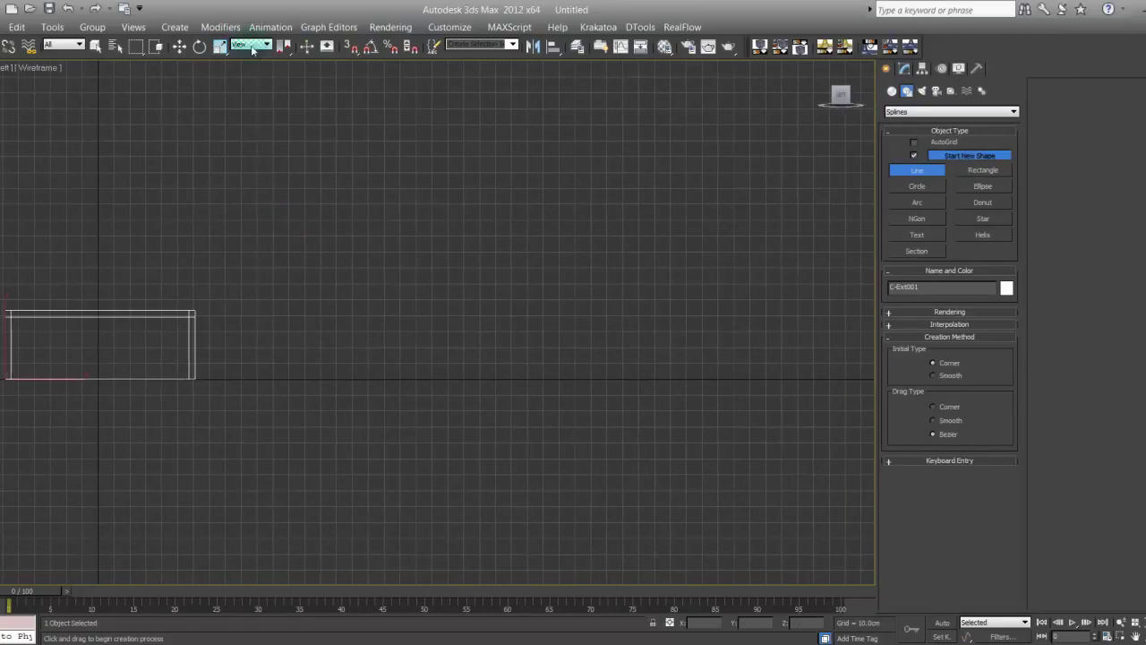
Step: Turn on 3D snapping to grid points for drawing the spline
{"action": "right_click", "coordinate": [351, 50]}
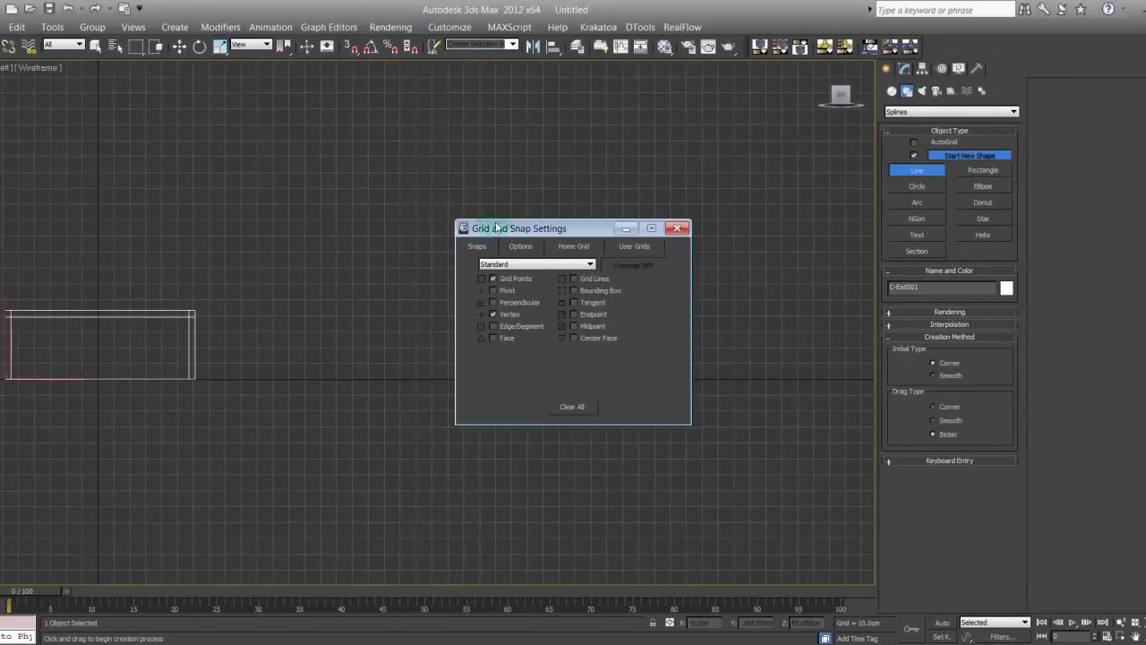
{"action": "left_click", "coordinate": [494, 278]}
{"action": "left_click", "coordinate": [678, 228]}
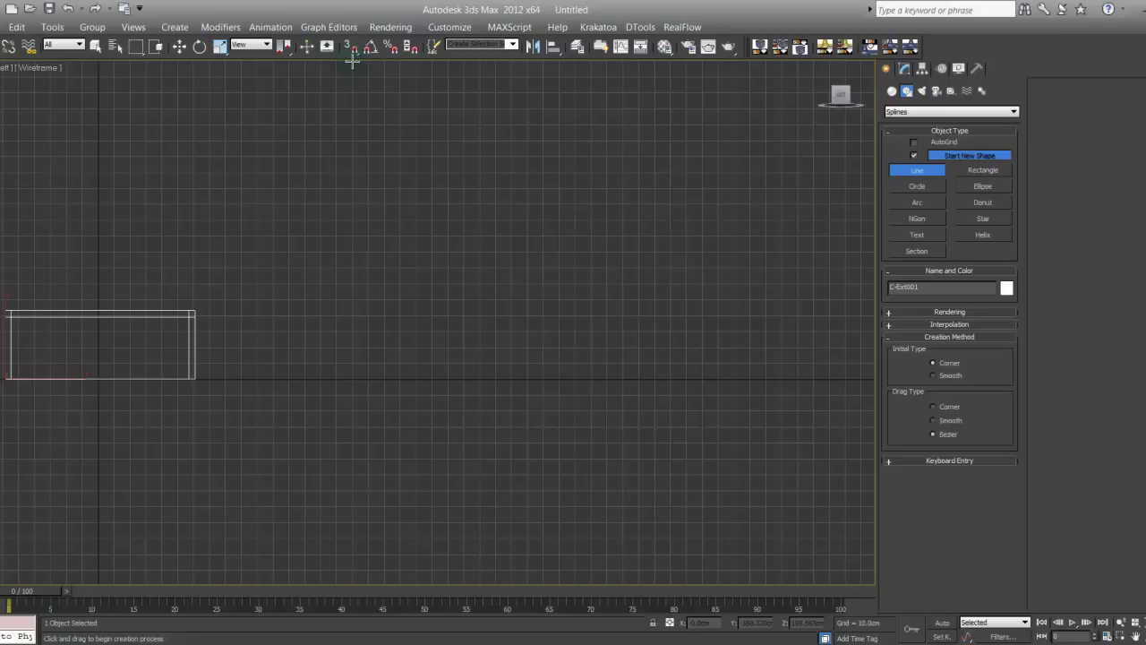
{"action": "left_click", "coordinate": [351, 46]}
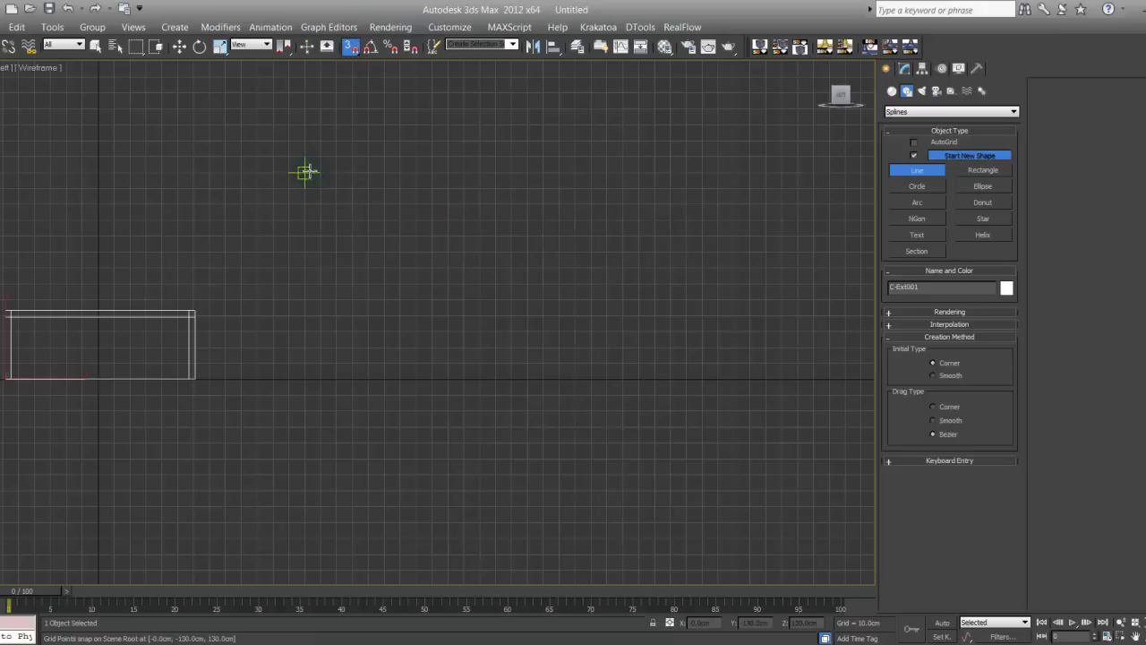
Step: Draw the upper stepped part of the cornice profile beside the walls, descending from Z 130 cm to Z 40 cm over about 140 cm
{"action": "left_click", "coordinate": [305, 171]}
{"action": "left_click", "coordinate": [305, 188]}
{"action": "left_click", "coordinate": [367, 189]}
{"action": "left_click", "coordinate": [367, 204]}
{"action": "left_click", "coordinate": [415, 204]}
{"action": "left_click", "coordinate": [415, 253]}
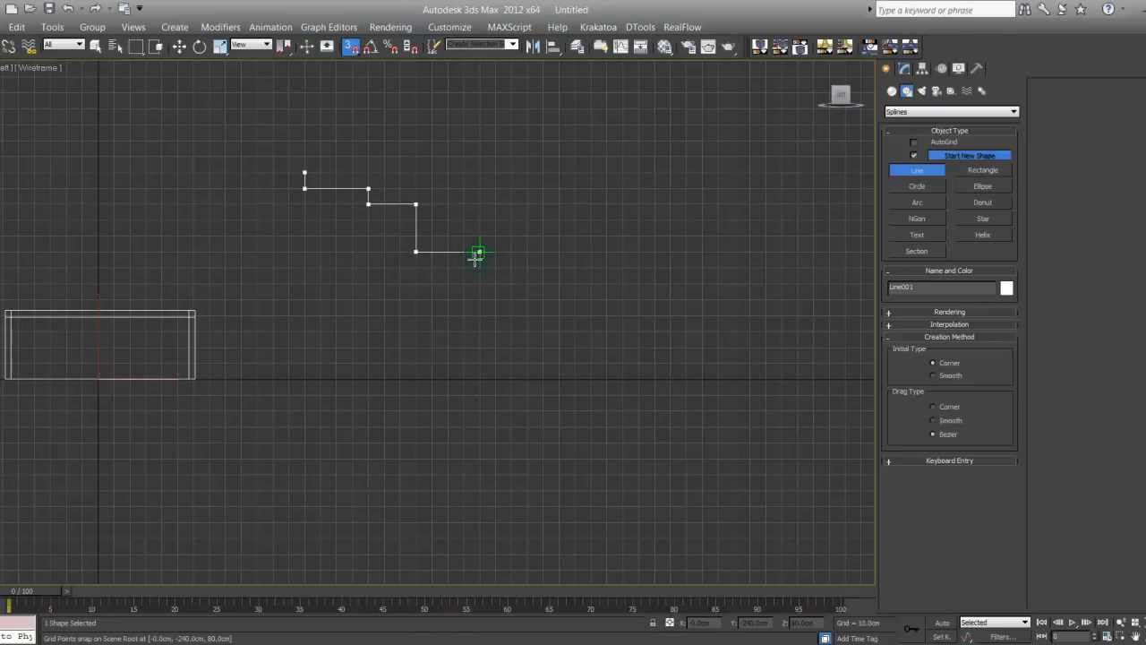
{"action": "left_click", "coordinate": [480, 253]}
{"action": "left_click", "coordinate": [480, 285]}
{"action": "left_click", "coordinate": [526, 284]}
{"action": "left_click", "coordinate": [526, 314]}
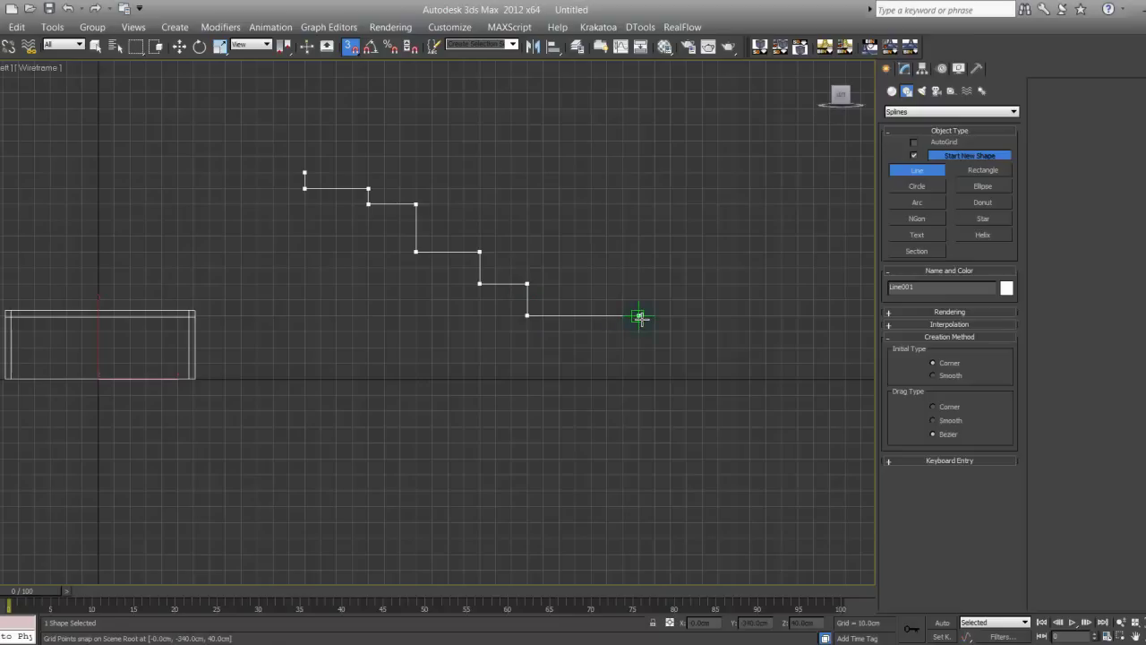
Step: Continue the cornice outline with a long vertical drop, an inward ledge and small lower steps, ending at Y -370 cm, Z -100 cm
{"action": "left_click", "coordinate": [639, 315]}
{"action": "left_click", "coordinate": [639, 458]}
{"action": "left_click", "coordinate": [574, 458]}
{"action": "left_click", "coordinate": [575, 474]}
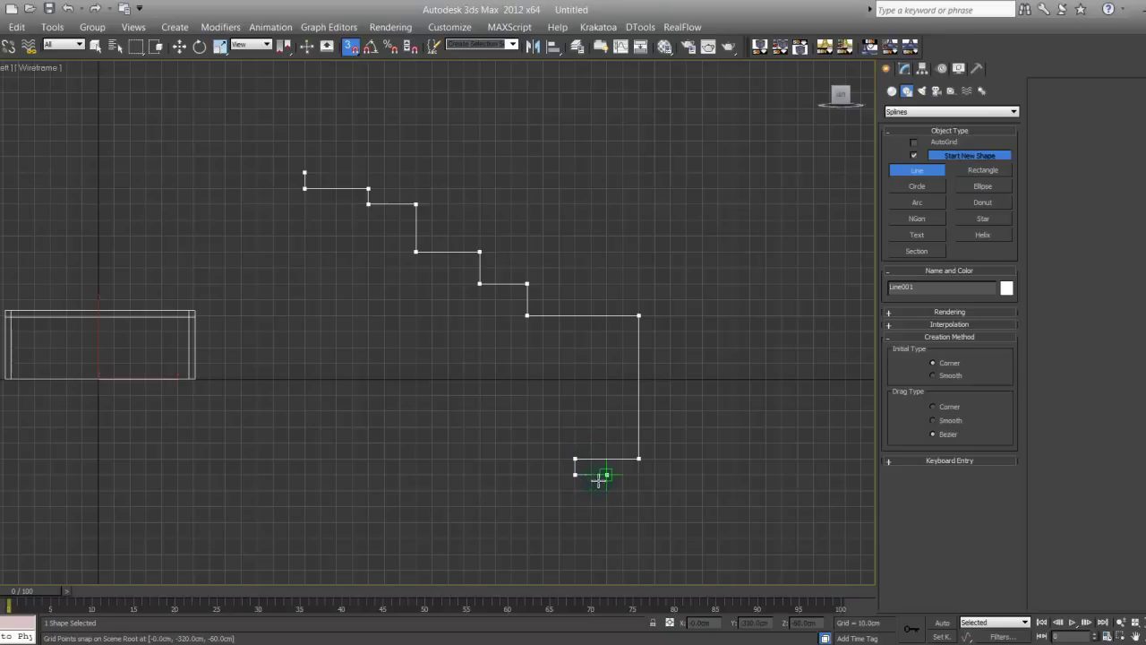
{"action": "left_click", "coordinate": [607, 474]}
{"action": "left_click", "coordinate": [607, 507]}
{"action": "left_click", "coordinate": [638, 506]}
{"action": "left_click", "coordinate": [636, 538]}
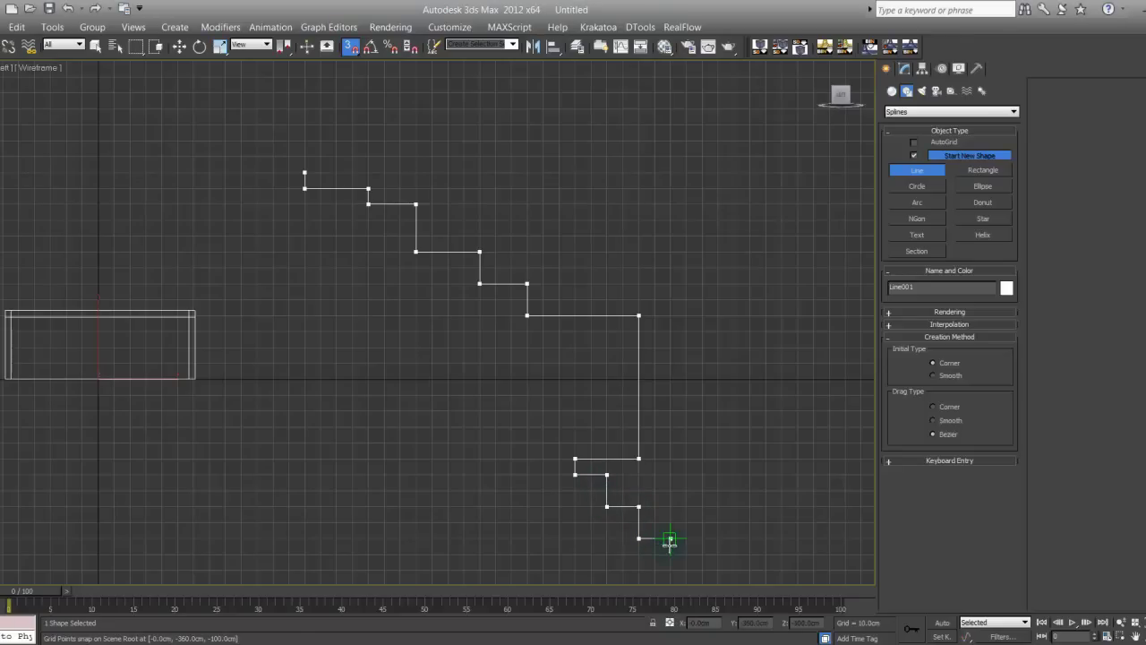
{"action": "left_click", "coordinate": [686, 538]}
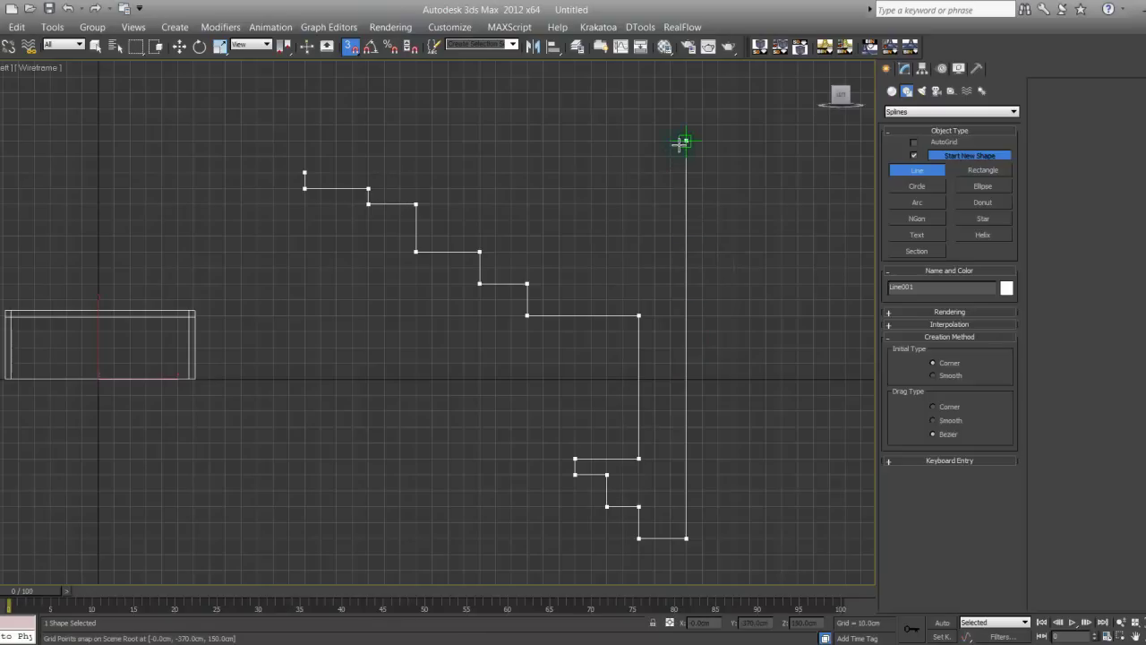
Step: Draw the straight back edge up to Z 150 cm and the flat top edge, closing the cornice profile at its starting point
{"action": "left_click", "coordinate": [684, 139]}
{"action": "left_click", "coordinate": [304, 135]}
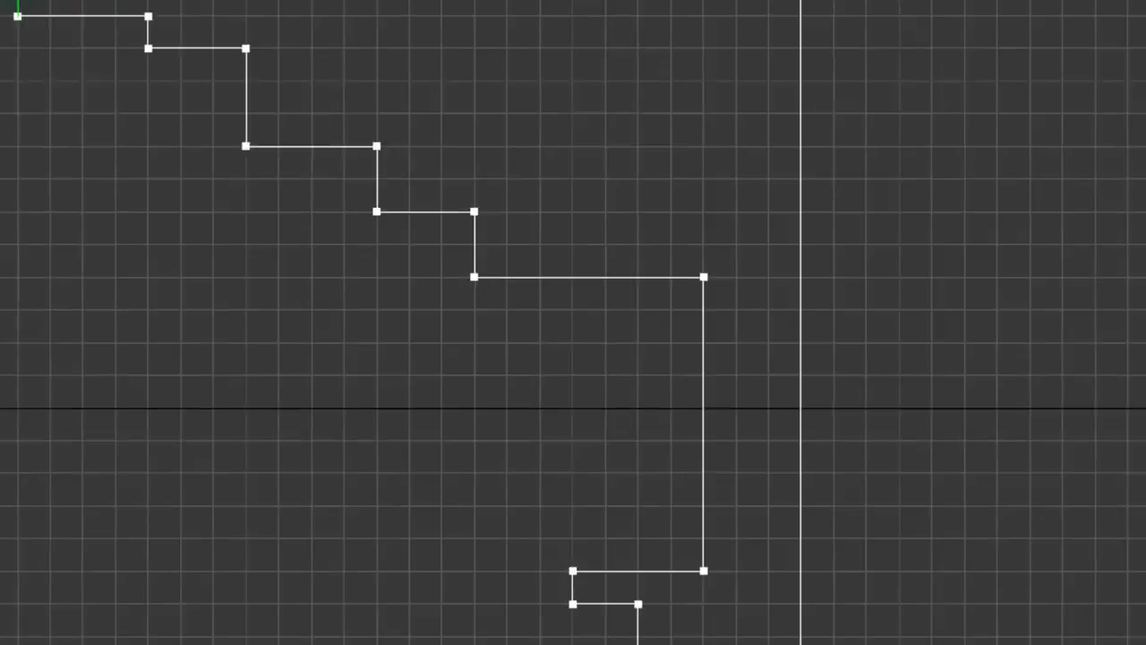
{"action": "left_click", "coordinate": [17, 16]}
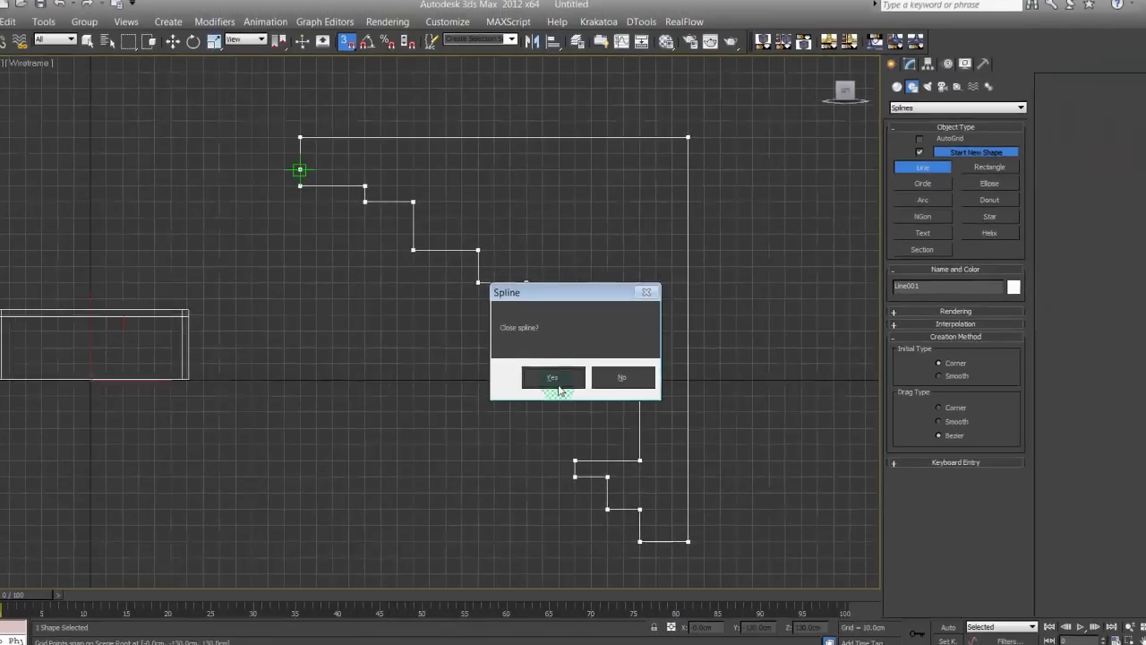
{"action": "left_click", "coordinate": [528, 403]}
{"action": "right_click", "coordinate": [366, 299]}
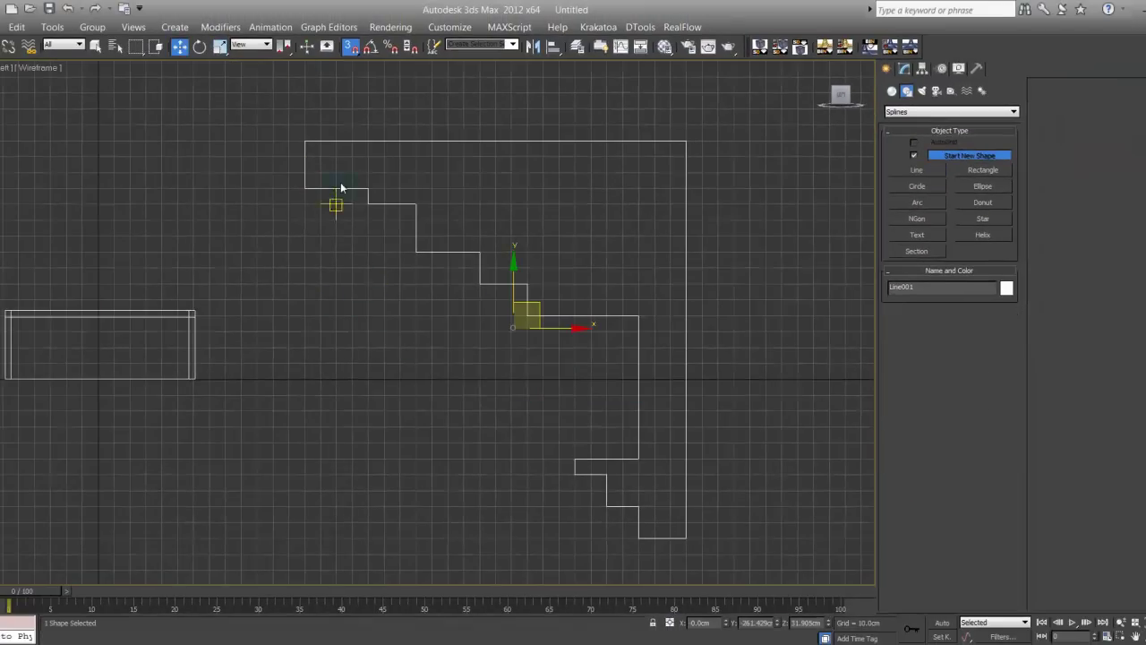
Step: Convert the cornice profile to an Editable Spline and enter its Vertex level
{"action": "right_click", "coordinate": [482, 279]}
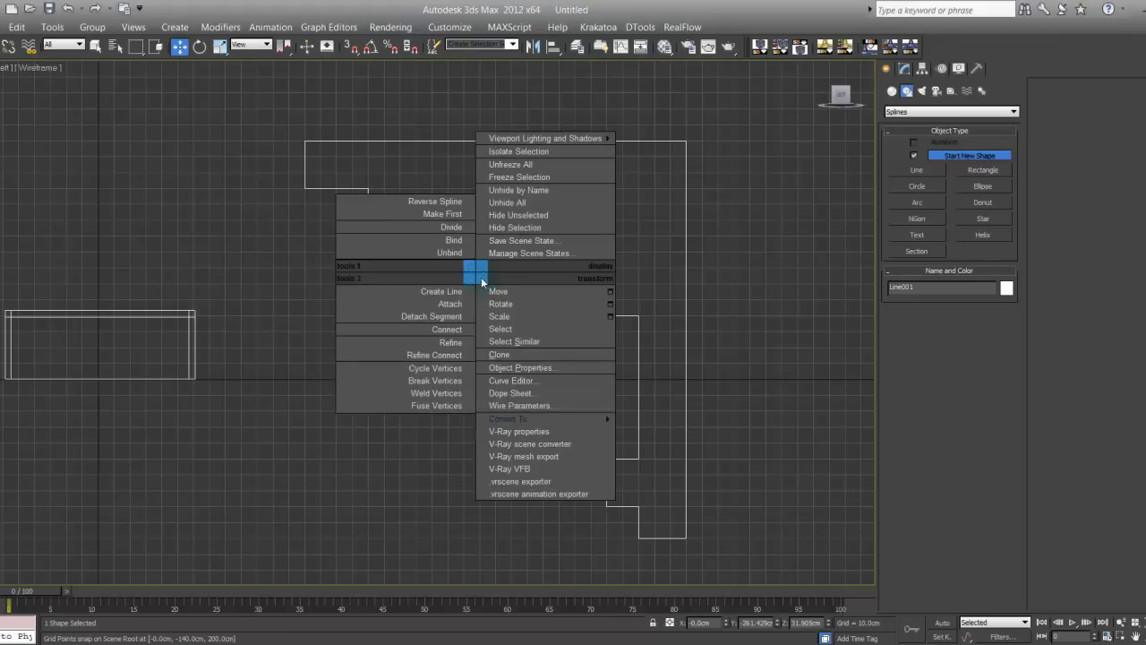
{"action": "mouse_move", "coordinate": [520, 420]}
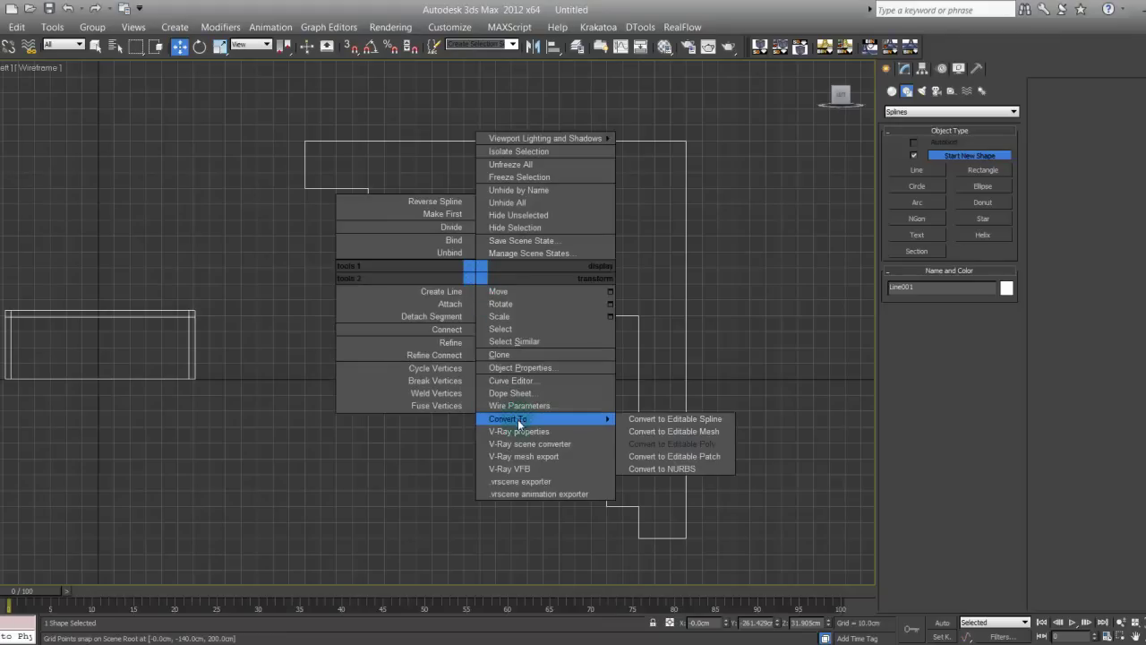
{"action": "left_click", "coordinate": [639, 420]}
{"action": "left_click", "coordinate": [929, 397]}
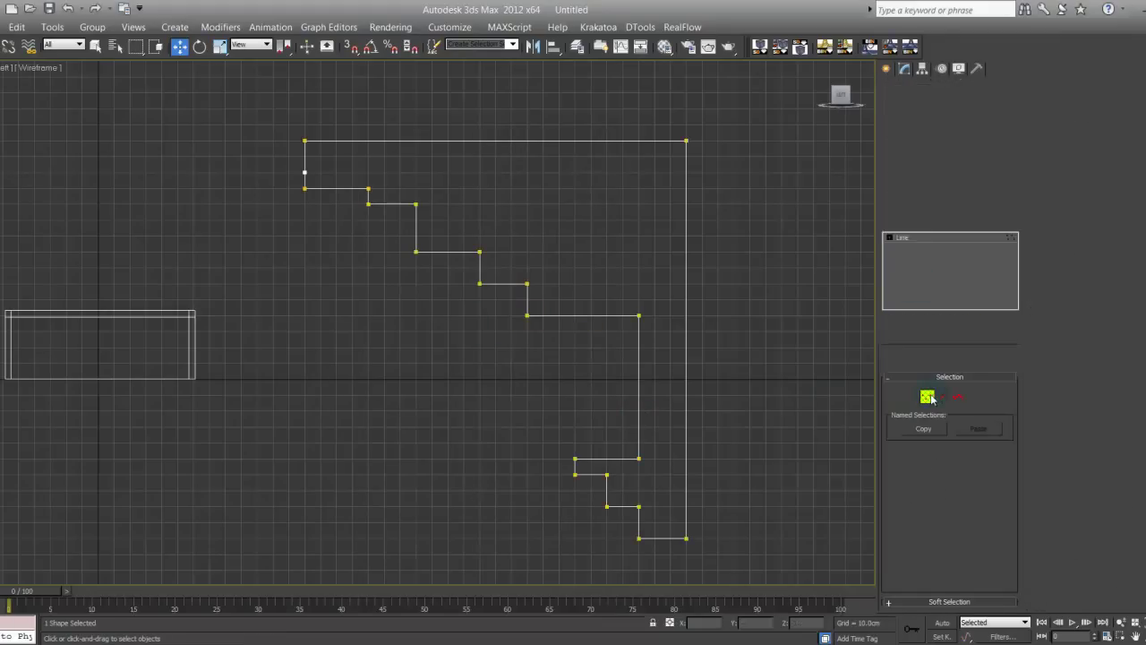
Step: Fillet the corner vertices of the cornice profile's upper steps into small alternating curves
{"action": "middle_click_drag", "start_coordinate": [581, 295], "coordinate": [534, 295]}
{"action": "left_click", "coordinate": [1064, 459]}
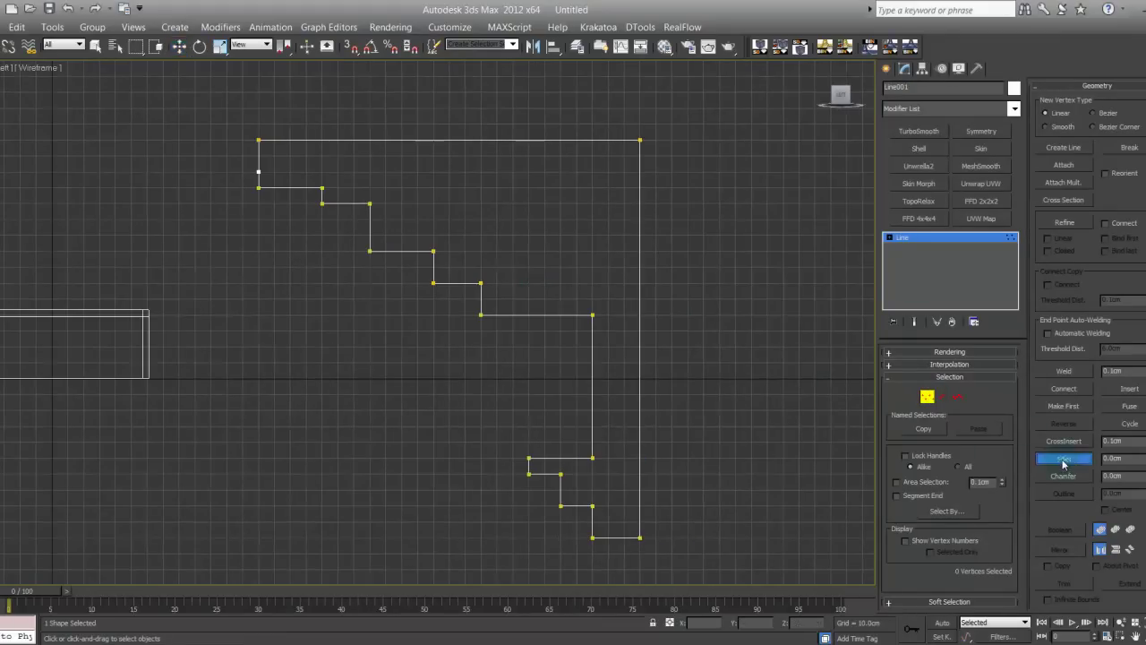
{"action": "left_click_drag", "start_coordinate": [258, 188], "coordinate": [319, 184]}
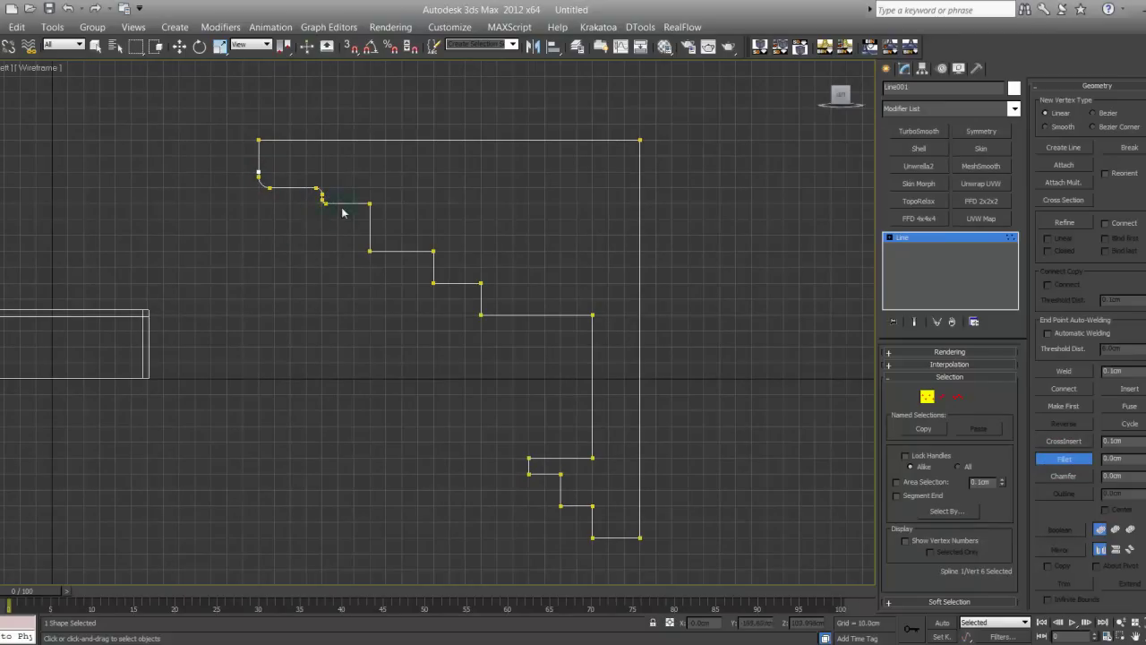
{"action": "left_click_drag", "start_coordinate": [369, 205], "coordinate": [366, 190]}
{"action": "left_click_drag", "start_coordinate": [370, 249], "coordinate": [371, 234]}
{"action": "left_click_drag", "start_coordinate": [434, 284], "coordinate": [475, 263]}
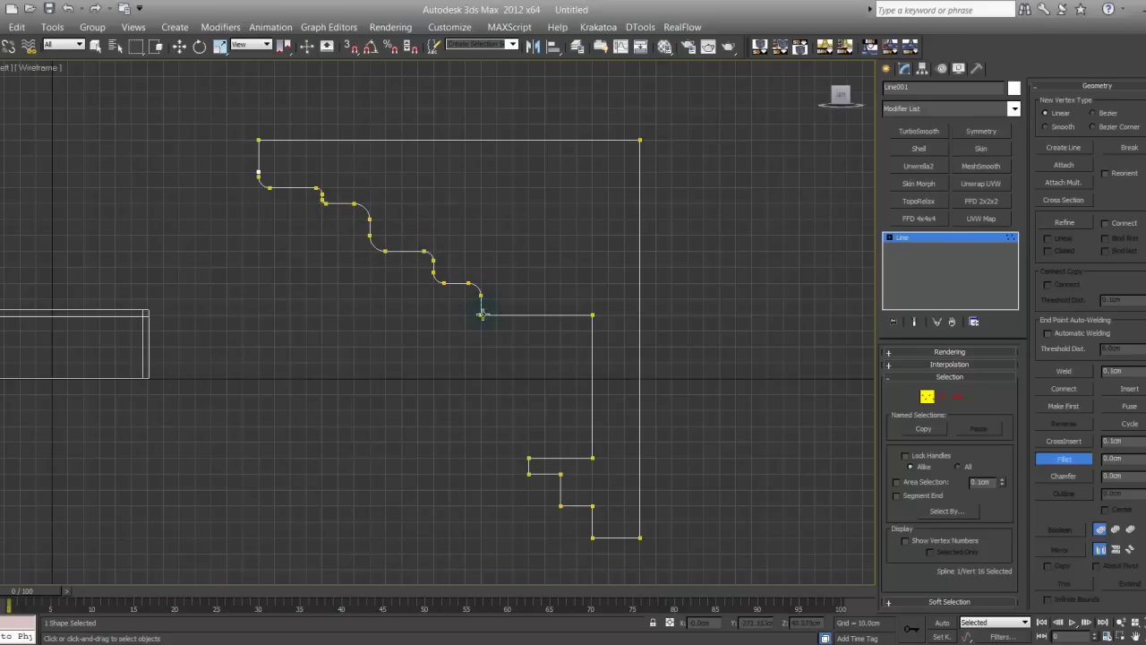
{"action": "left_click_drag", "start_coordinate": [482, 314], "coordinate": [481, 307]}
Step: Fillet the large recess of the cornice profile into a deep curve, round the small lower steps, and leave the Vertex level
{"action": "left_click_drag", "start_coordinate": [592, 315], "coordinate": [567, 240]}
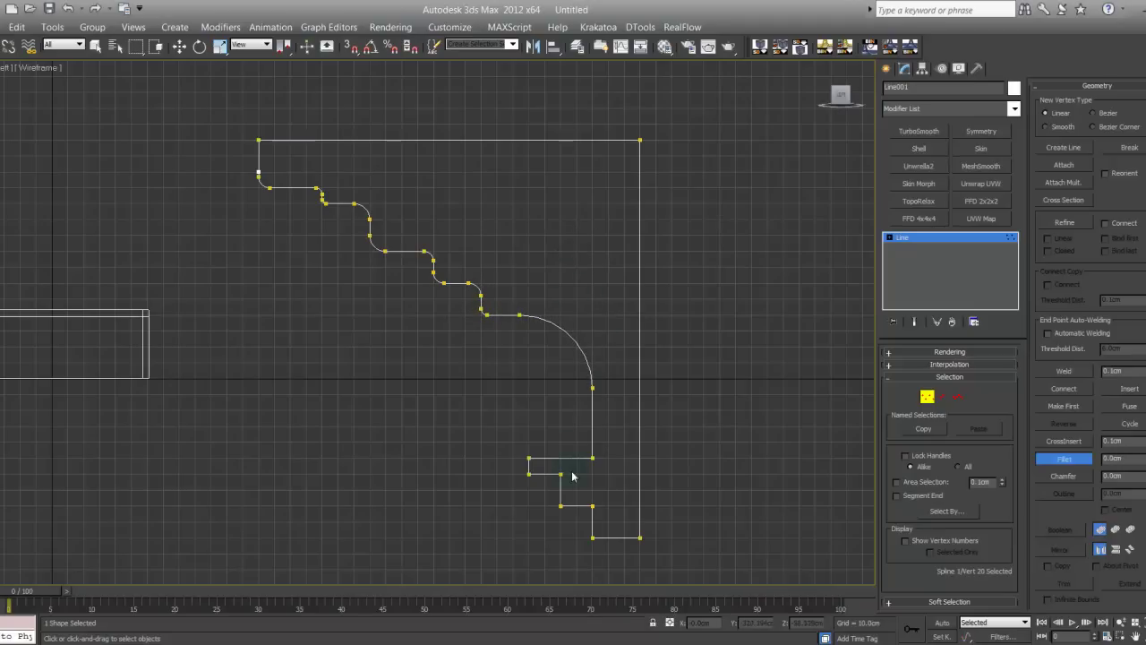
{"action": "left_click_drag", "start_coordinate": [591, 458], "coordinate": [557, 392]}
{"action": "left_click_drag", "start_coordinate": [527, 473], "coordinate": [557, 460]}
{"action": "left_click_drag", "start_coordinate": [563, 505], "coordinate": [593, 491]}
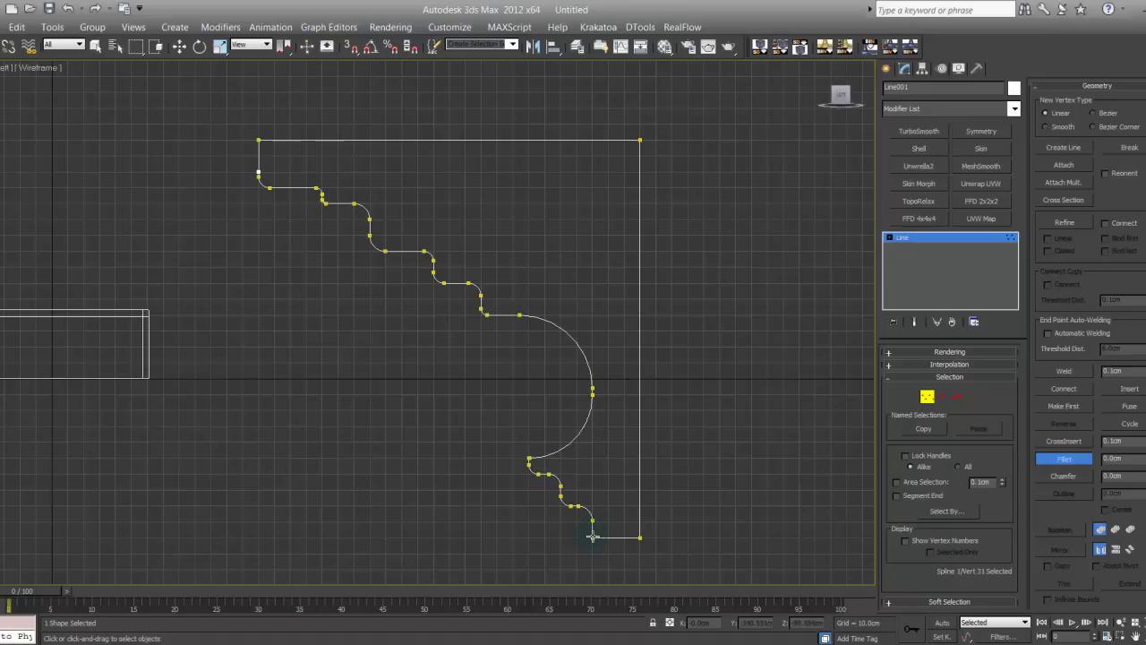
{"action": "left_click_drag", "start_coordinate": [594, 534], "coordinate": [532, 512]}
{"action": "left_click", "coordinate": [927, 396]}
Step: Scale the whole cornice profile down uniformly to about 6.9 percent
{"action": "middle_click_drag", "start_coordinate": [401, 284], "coordinate": [498, 315]}
{"action": "key", "text": "r"}
{"action": "left_click_drag", "start_coordinate": [566, 353], "coordinate": [154, 547]}
{"action": "middle_click_drag", "start_coordinate": [329, 372], "coordinate": [498, 333]}
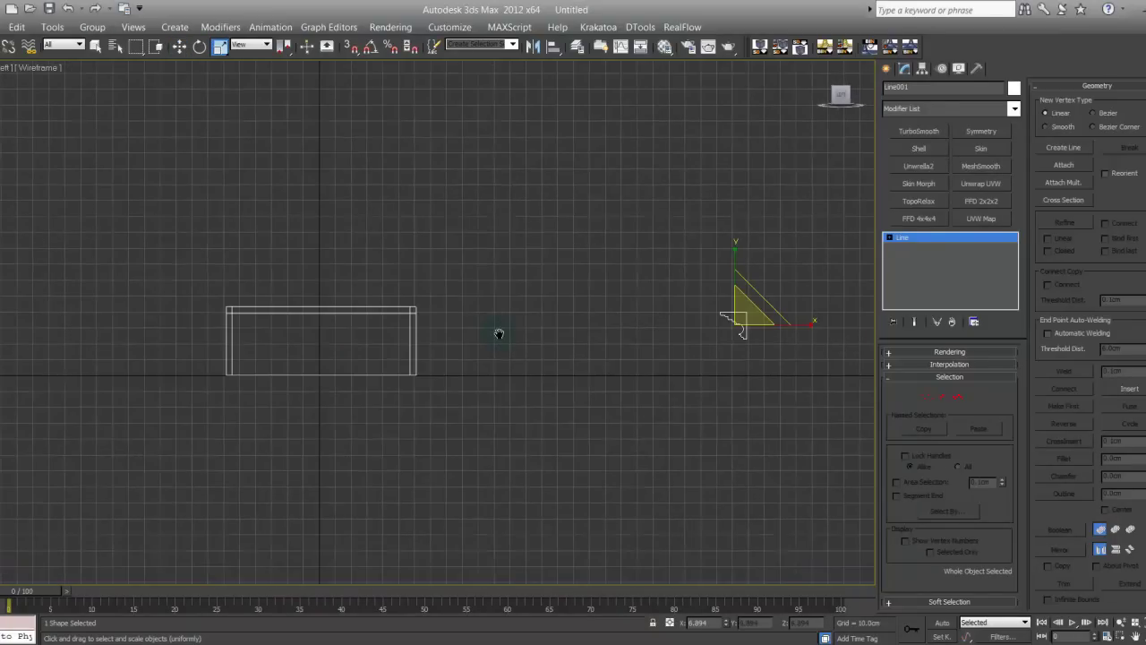
{"action": "key", "text": "z"}
{"action": "scroll", "coordinate": [496, 320], "scroll_direction": "down", "scroll_amount": 10}
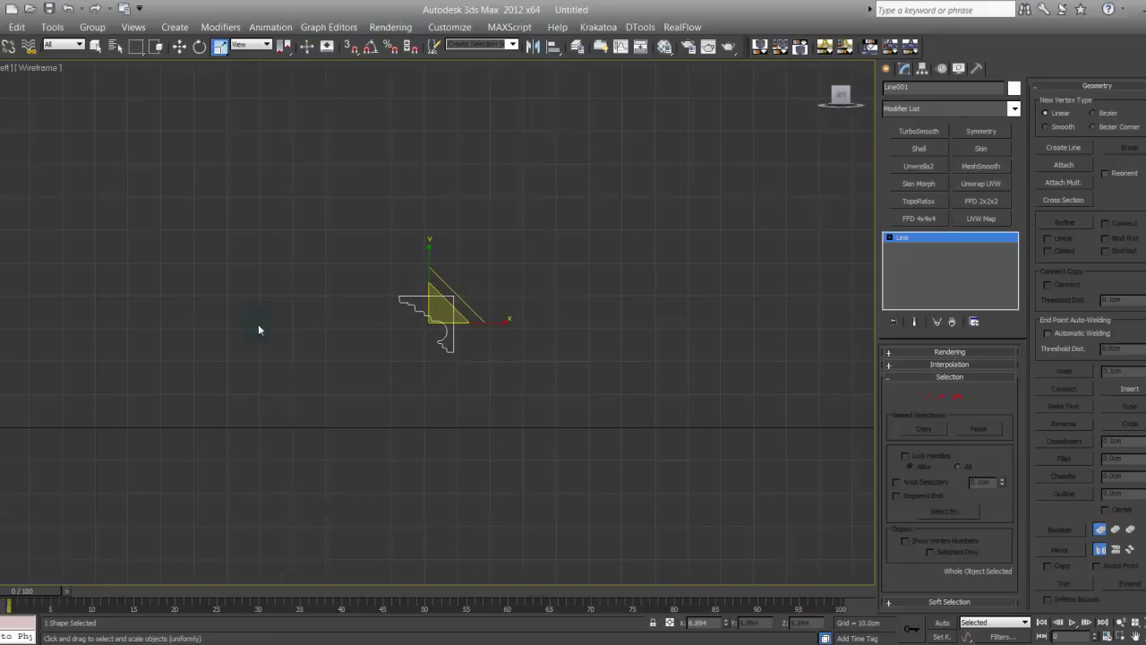
Step: Move the shrunken cornice profile to the top corner of the room, with its back edge on the wall's inner face
{"action": "middle_click_drag", "start_coordinate": [131, 350], "coordinate": [494, 347]}
{"action": "middle_click_drag", "start_coordinate": [346, 348], "coordinate": [391, 358]}
{"action": "key", "text": "w"}
{"action": "middle_click_drag", "start_coordinate": [686, 305], "coordinate": [653, 296]}
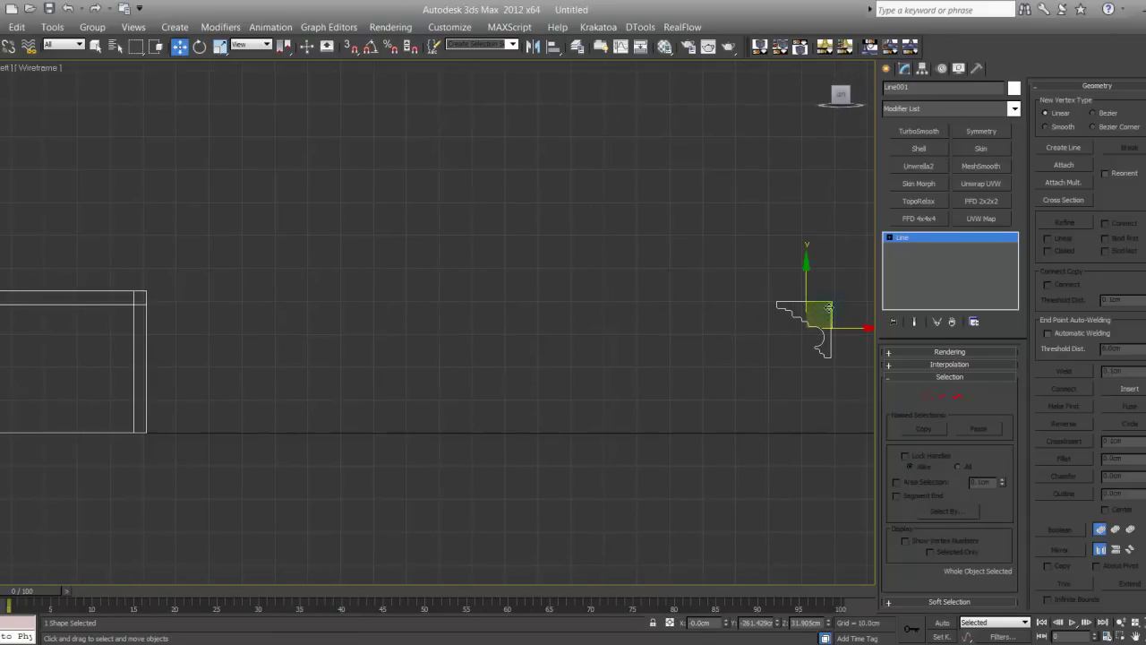
{"action": "left_click_drag", "start_coordinate": [831, 303], "coordinate": [144, 289]}
{"action": "middle_click_drag", "start_coordinate": [143, 289], "coordinate": [343, 368]}
{"action": "scroll", "coordinate": [552, 290], "scroll_direction": "up", "scroll_amount": 5}
{"action": "scroll", "coordinate": [345, 363], "scroll_direction": "down", "scroll_amount": 2}
{"action": "middle_click_drag", "start_coordinate": [506, 369], "coordinate": [476, 376]}
{"action": "left_click_drag", "start_coordinate": [700, 323], "coordinate": [684, 322]}
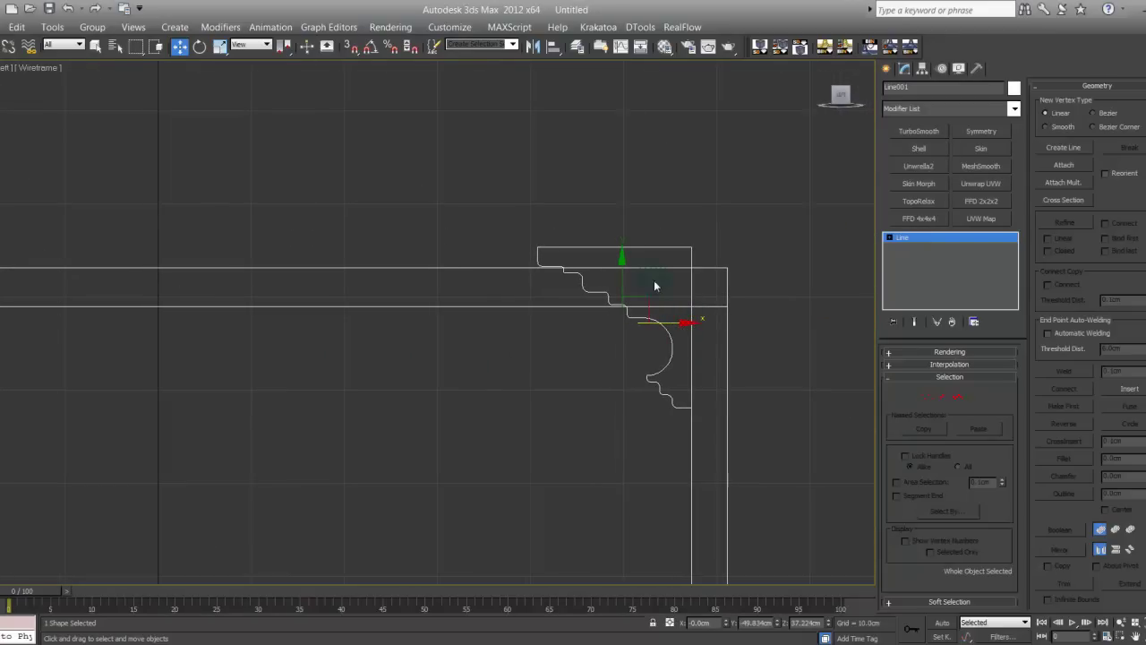
Step: Scale the cornice profile down further to about the height of the wall's top band and raise it level with the wall top
{"action": "key", "text": "r"}
{"action": "left_click_drag", "start_coordinate": [624, 295], "coordinate": [633, 327]}
{"action": "key", "text": "w"}
{"action": "key", "text": "r"}
{"action": "key", "text": "w"}
{"action": "left_click_drag", "start_coordinate": [624, 252], "coordinate": [623, 235]}
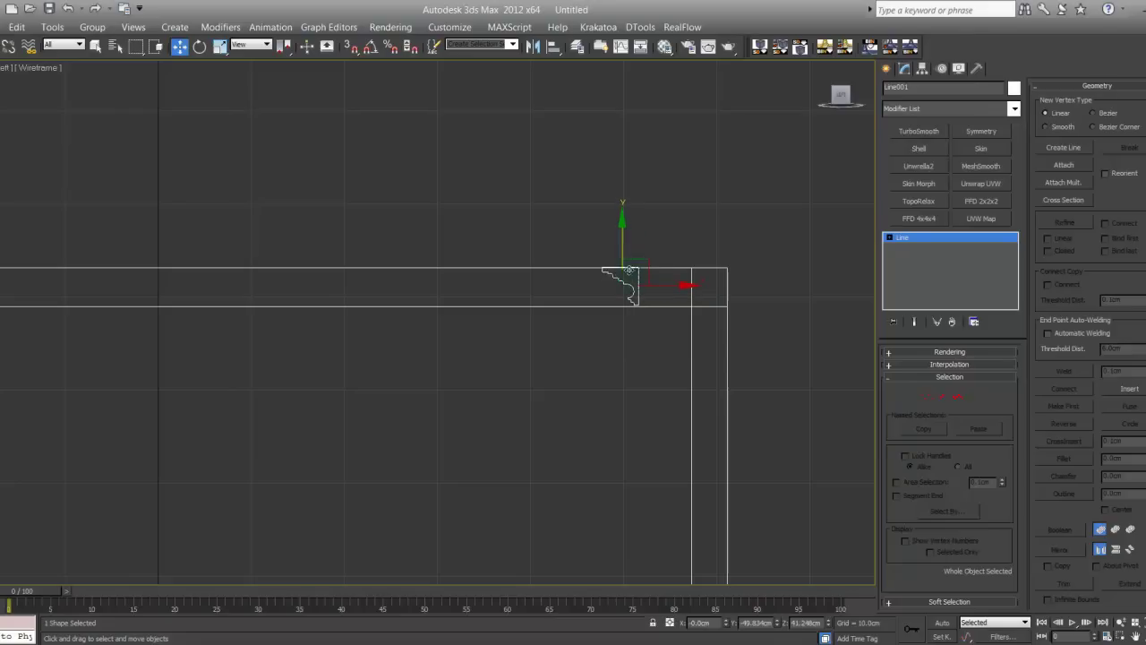
{"action": "left_click_drag", "start_coordinate": [622, 237], "coordinate": [617, 237]}
Step: Move the cornice profile against the wall's inner face and flush with its top, at Y -55.562 cm, Z 41.142 cm
{"action": "key", "text": "p"}
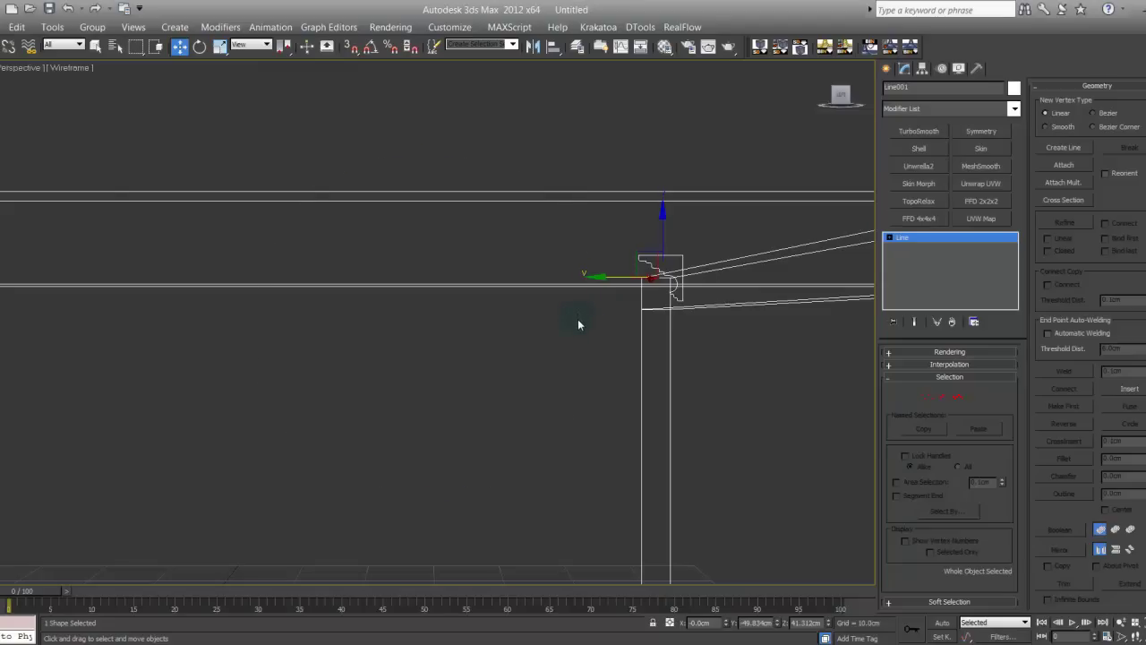
{"action": "key", "text": "ctrl+r"}
{"action": "left_click_drag", "start_coordinate": [579, 317], "coordinate": [508, 305]}
{"action": "key", "text": "w"}
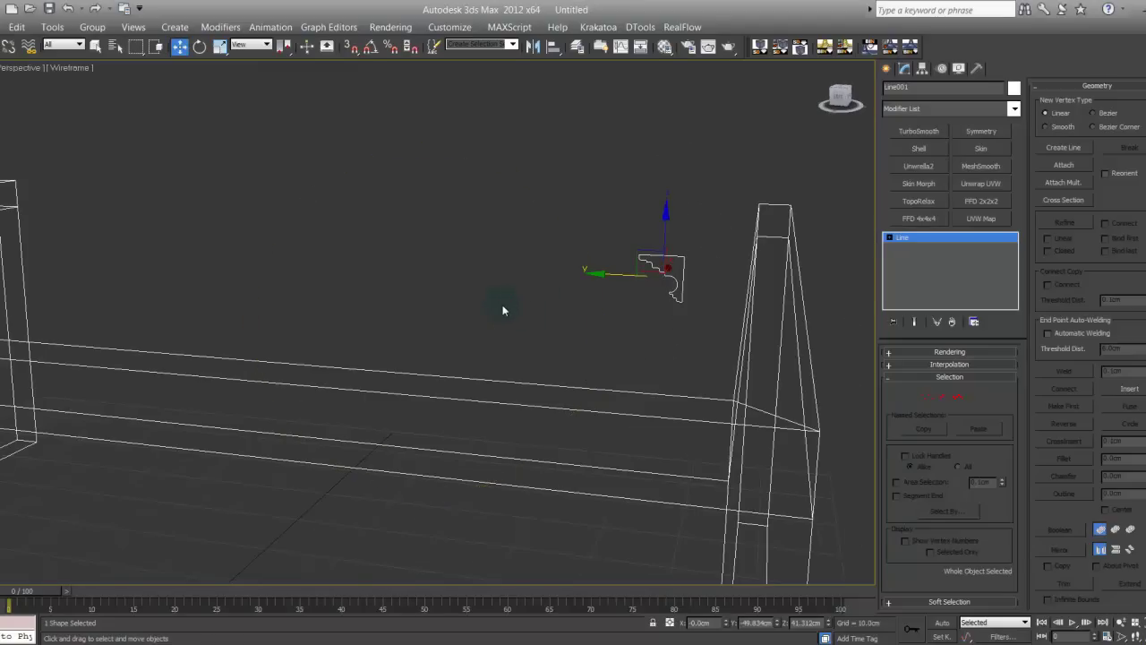
{"action": "key", "text": "l"}
{"action": "scroll", "coordinate": [506, 299], "scroll_direction": "up", "scroll_amount": 2}
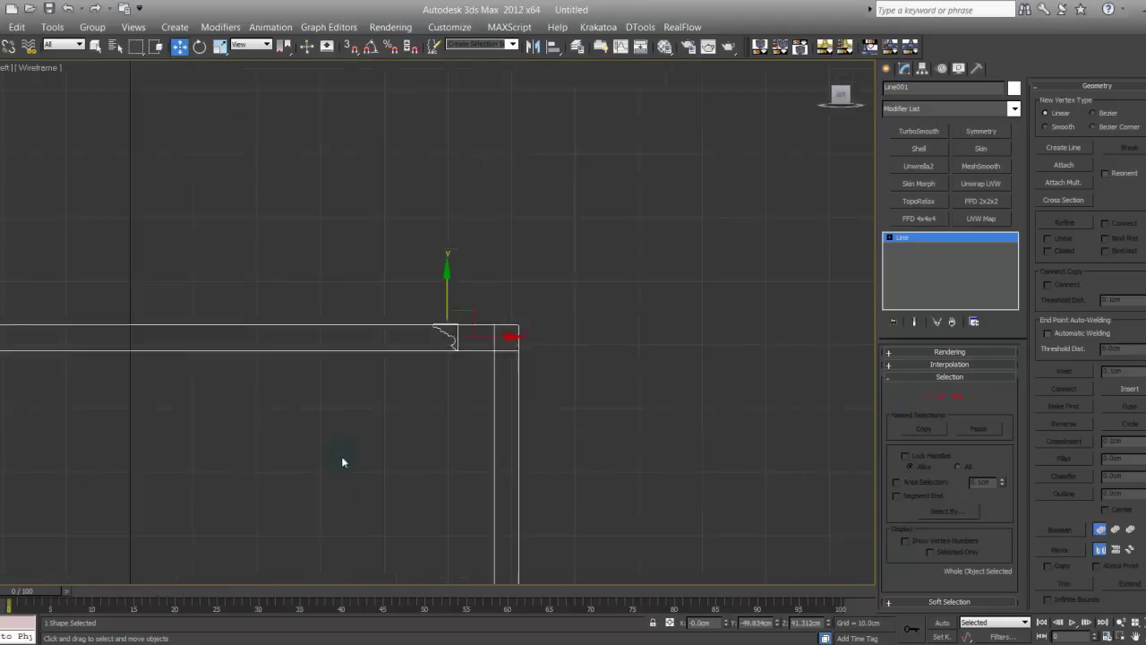
{"action": "scroll", "coordinate": [401, 467], "scroll_direction": "up", "scroll_amount": 2}
{"action": "left_click_drag", "start_coordinate": [530, 365], "coordinate": [637, 365]}
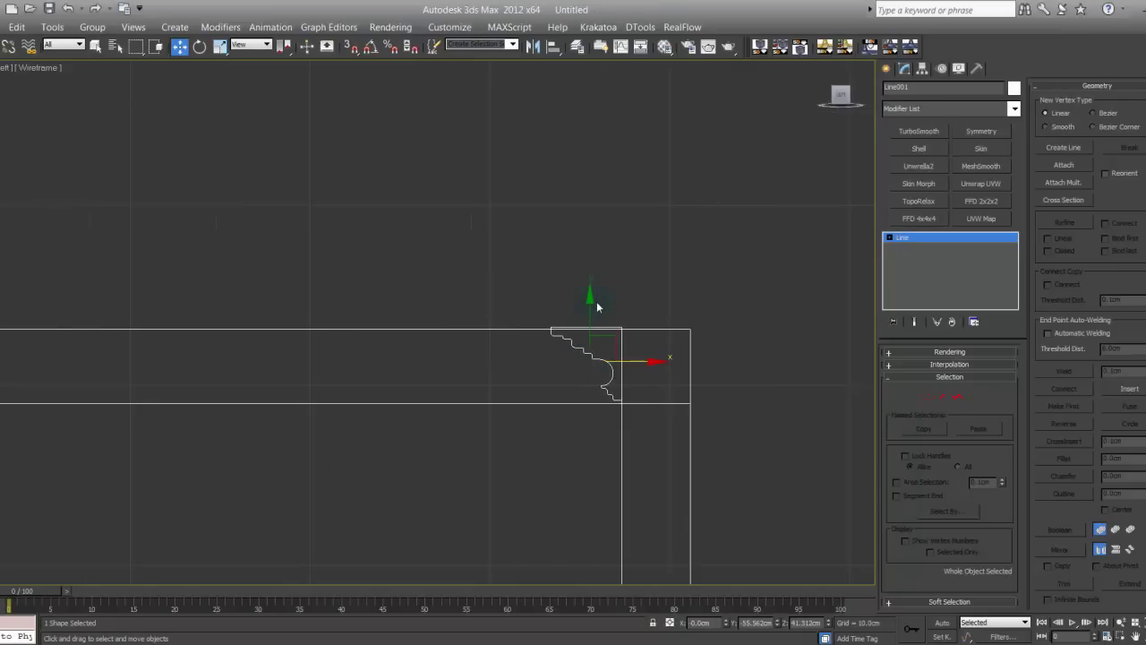
{"action": "left_click_drag", "start_coordinate": [589, 294], "coordinate": [588, 296]}
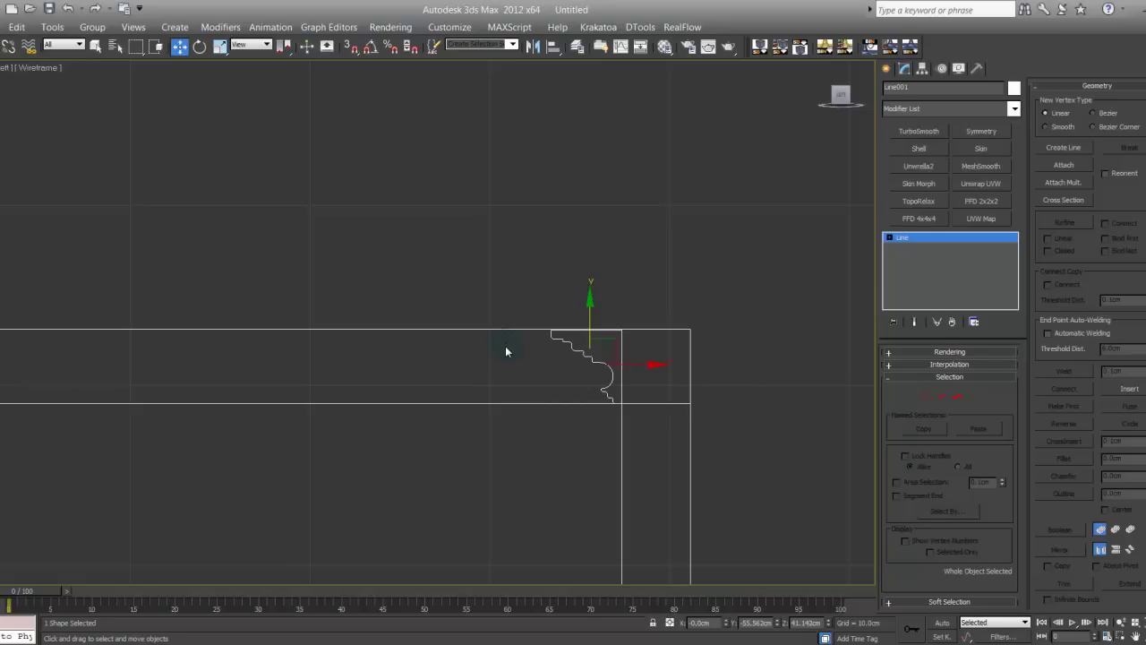
Step: Show the walls and cornice profile in a perspective view with Shaded and Edged Faces display
{"action": "key", "text": "p"}
{"action": "mouse_move", "coordinate": [479, 402]}
{"action": "middle_mouse_down", "text": "alt"}
{"action": "mouse_move", "coordinate": [495, 421]}
{"action": "mouse_move", "coordinate": [325, 332]}
{"action": "mouse_move", "coordinate": [356, 349]}
{"action": "mouse_move", "coordinate": [180, 385]}
{"action": "mouse_move", "coordinate": [325, 478]}
{"action": "mouse_move", "coordinate": [259, 399]}
{"action": "middle_mouse_up", "text": "alt"}
{"action": "key", "text": "F3"}
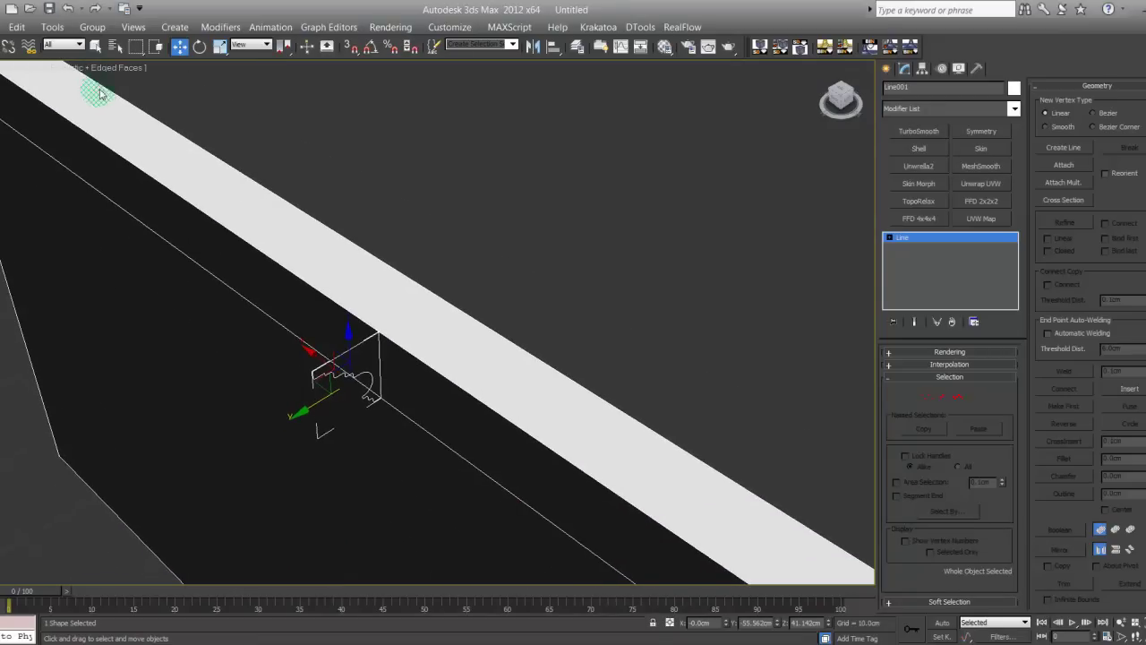
{"action": "left_click", "coordinate": [105, 73]}
{"action": "left_click", "coordinate": [120, 96]}
{"action": "middle_click_drag", "start_coordinate": [328, 348], "coordinate": [244, 278]}
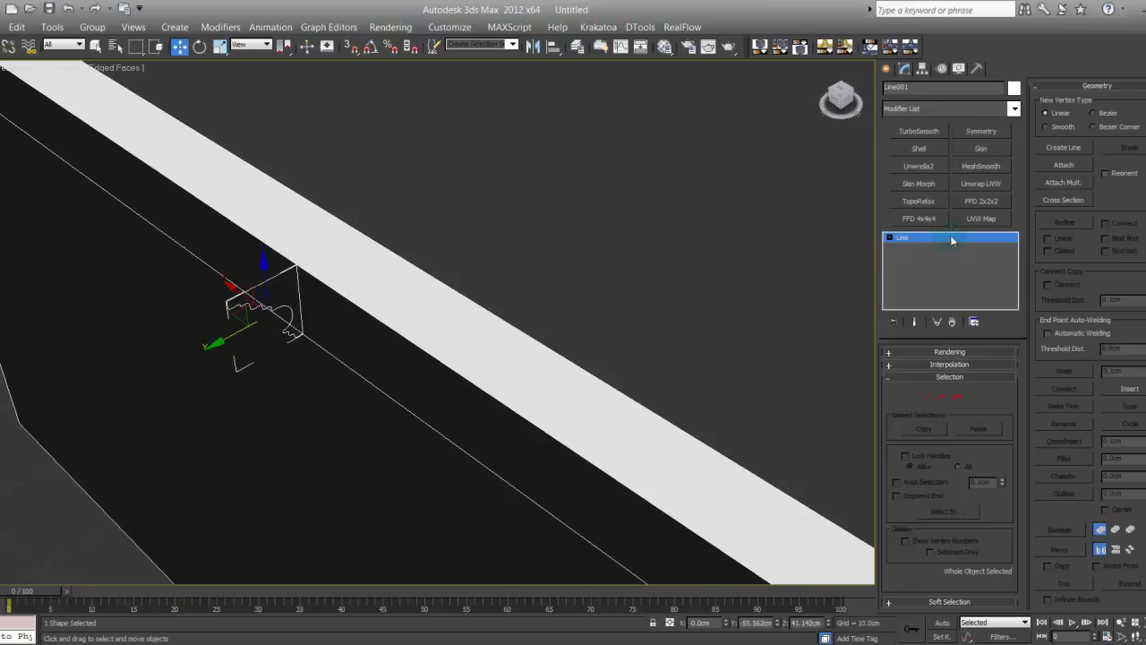
Step: Apply an Extrude modifier to the cornice profile with an amount of 1040.5 cm
{"action": "left_click", "coordinate": [1014, 109]}
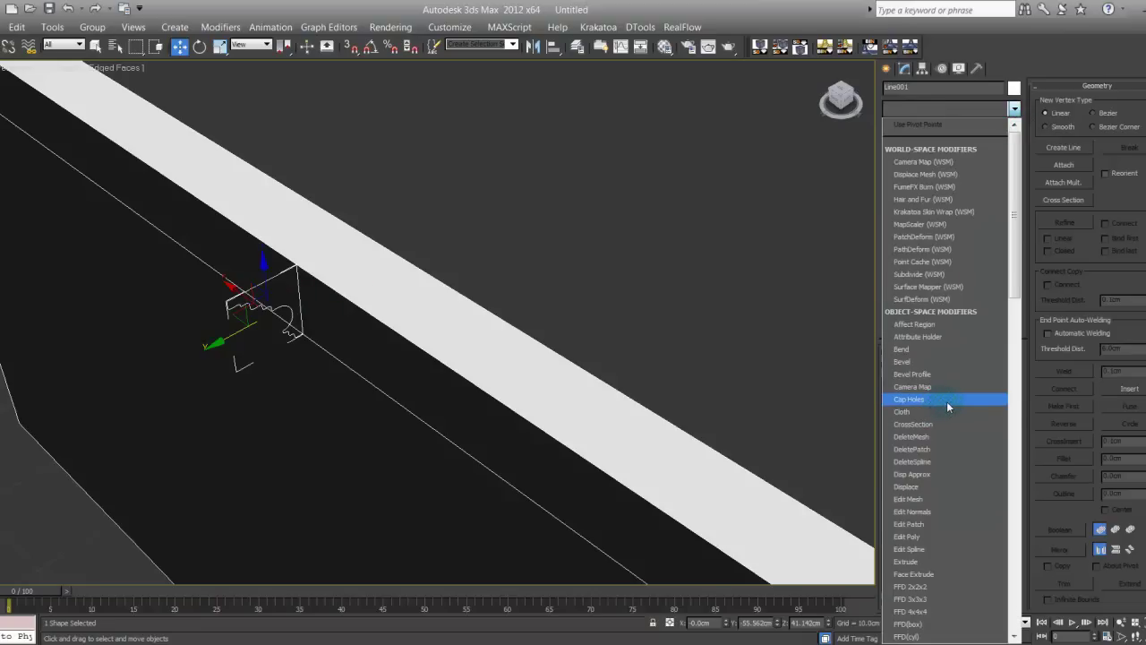
{"action": "key", "text": "e"}
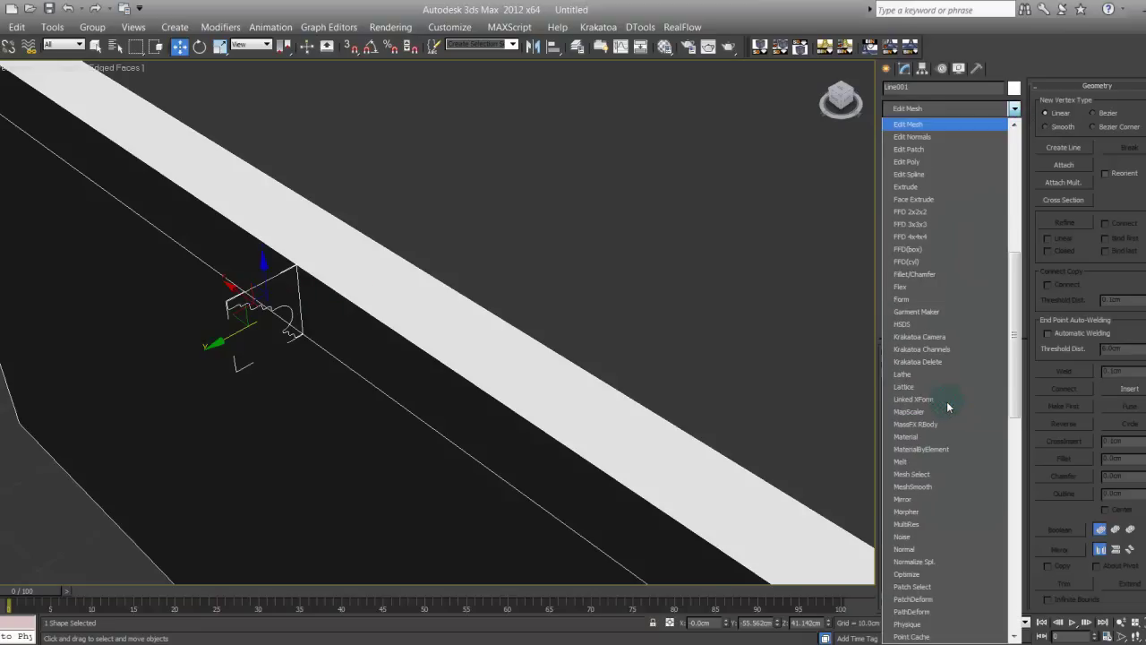
{"action": "left_click", "coordinate": [906, 186]}
{"action": "middle_click_drag", "start_coordinate": [484, 314], "coordinate": [455, 234]}
{"action": "middle_click_drag", "start_coordinate": [478, 286], "coordinate": [422, 256]}
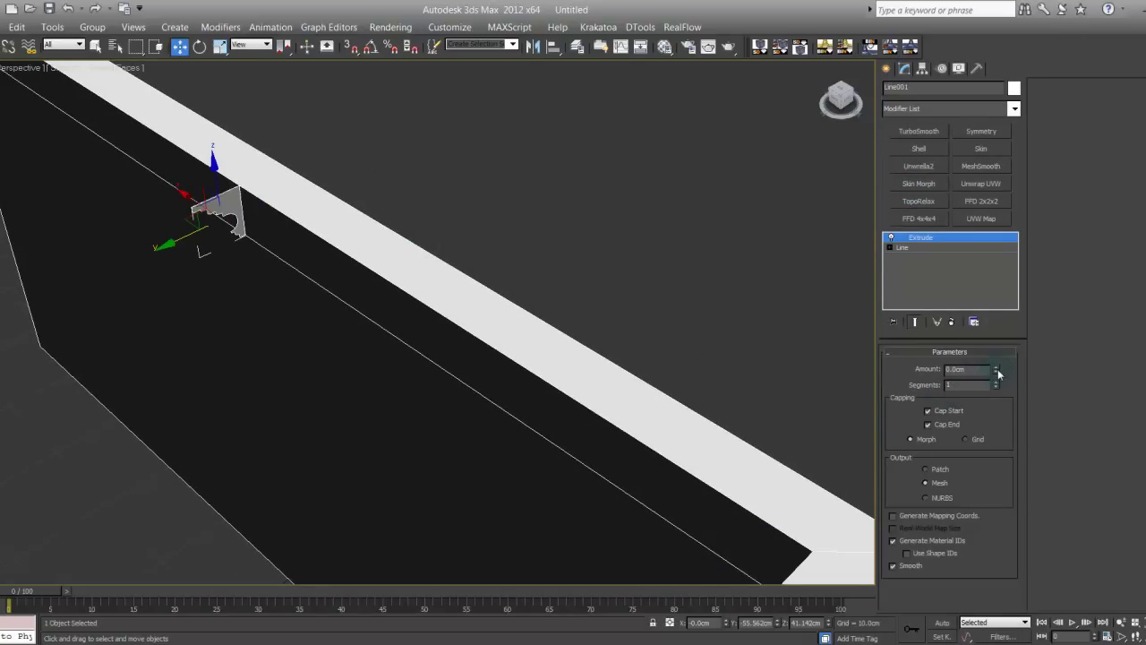
{"action": "left_click_drag", "start_coordinate": [996, 370], "coordinate": [801, 403]}
{"action": "middle_click_drag", "start_coordinate": [383, 440], "coordinate": [435, 457]}
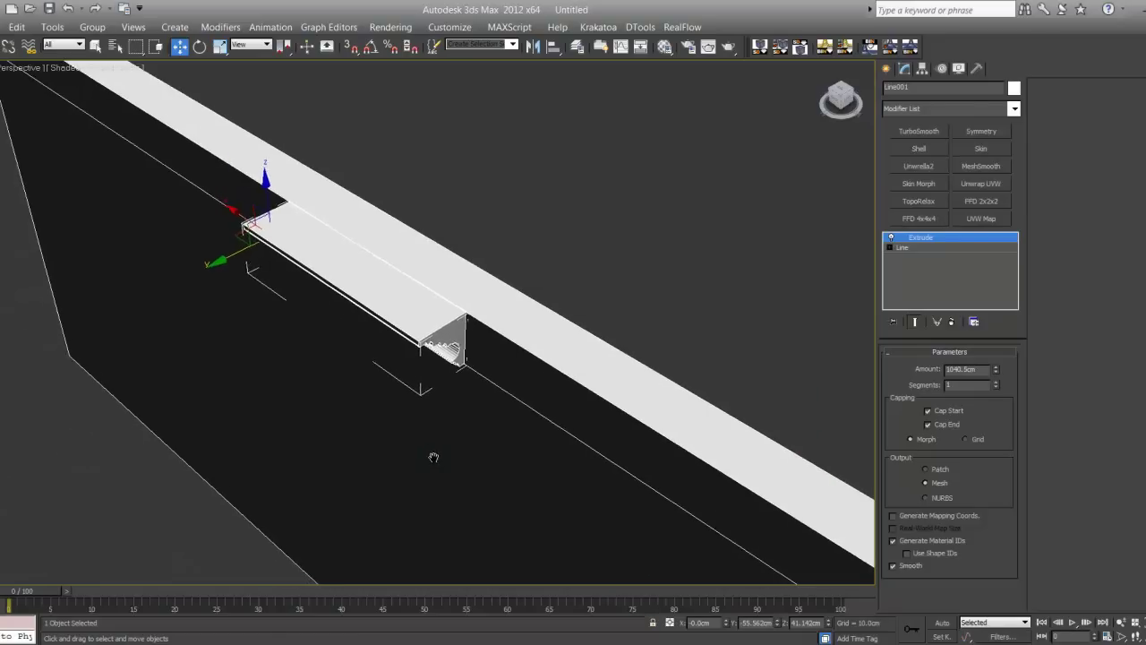
Step: Convert the extruded cornice to an Editable Poly
{"action": "key", "text": "ctrl+r"}
{"action": "left_click_drag", "start_coordinate": [385, 376], "coordinate": [480, 333]}
{"action": "middle_click_drag", "start_coordinate": [481, 332], "coordinate": [493, 366], "text": "alt"}
{"action": "key", "text": "w"}
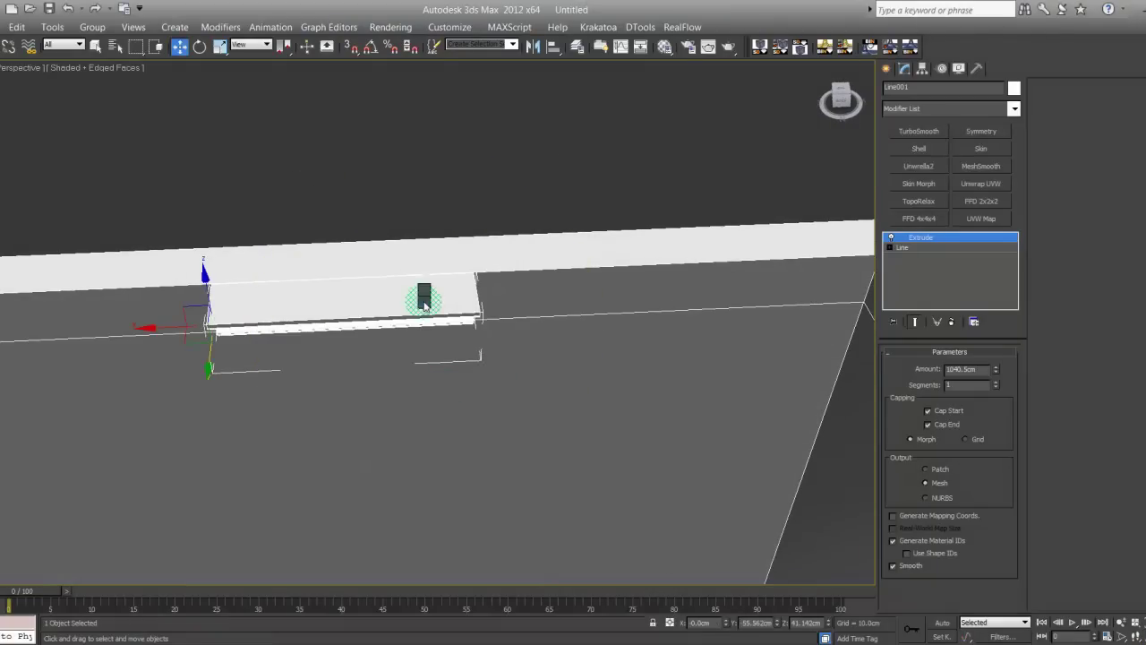
{"action": "right_click", "coordinate": [421, 298]}
{"action": "left_click", "coordinate": [608, 454]}
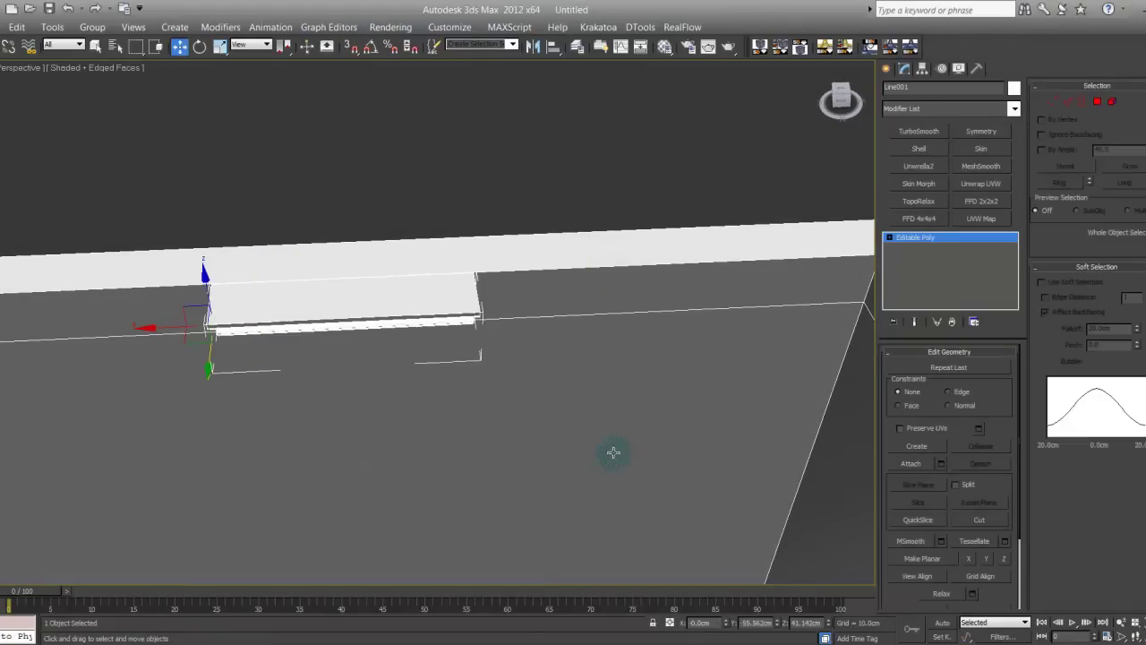
Step: Center the pivot of the cornice piece to the object
{"action": "scroll", "coordinate": [447, 388], "scroll_direction": "up", "scroll_amount": 3}
{"action": "middle_click_drag", "start_coordinate": [448, 388], "coordinate": [404, 355], "text": "alt"}
{"action": "middle_click_drag", "start_coordinate": [552, 298], "coordinate": [583, 251]}
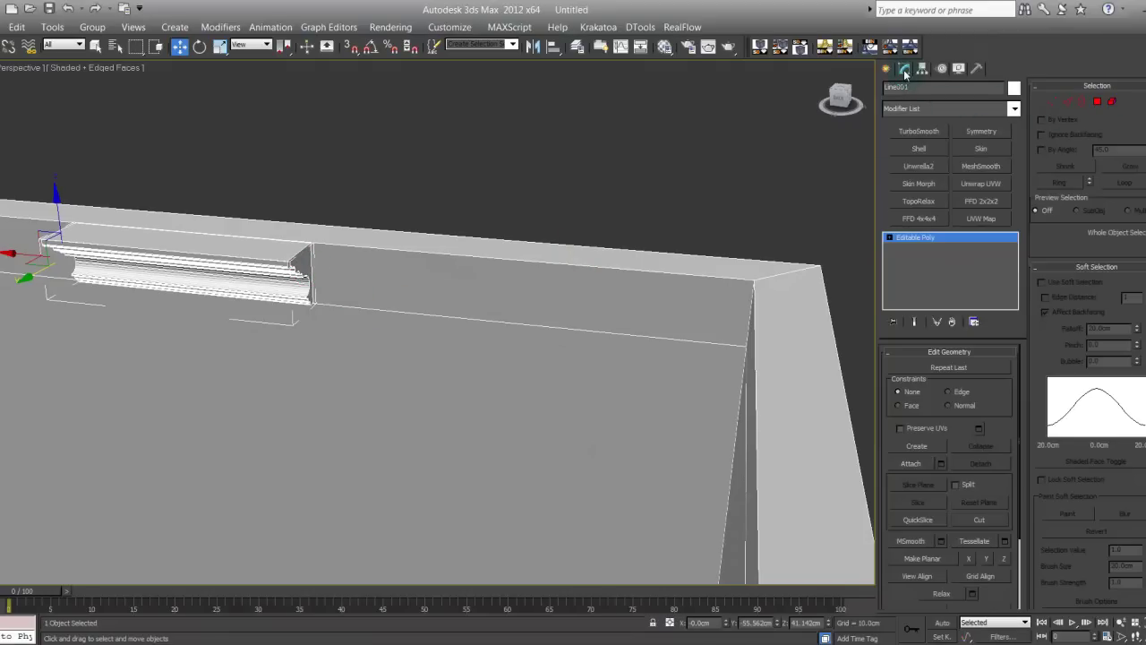
{"action": "left_click", "coordinate": [922, 69]}
{"action": "left_click", "coordinate": [935, 162]}
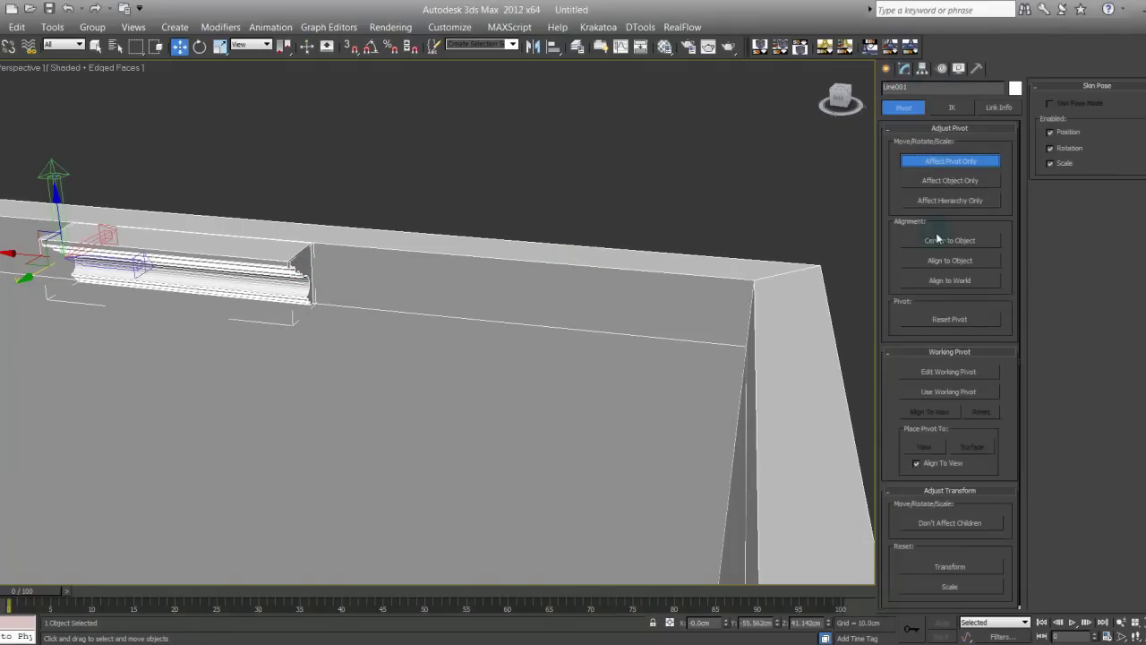
{"action": "left_click", "coordinate": [939, 241]}
{"action": "left_click", "coordinate": [948, 162]}
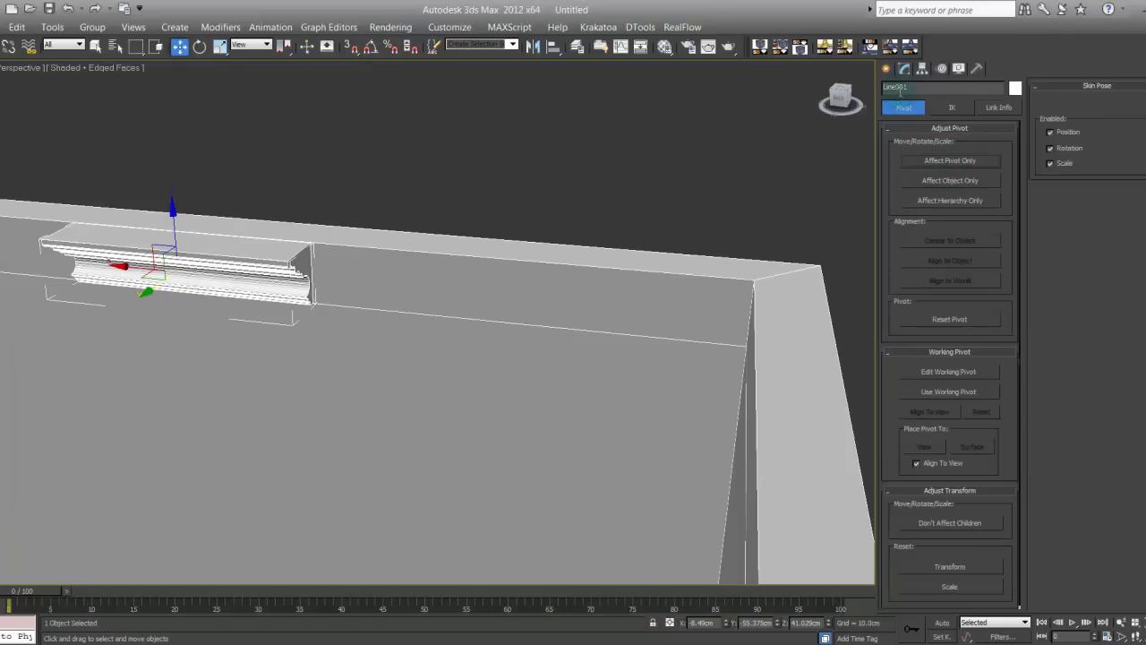
Step: Clone the cornice's end cap polygon along X as a separate object named newCornic
{"action": "left_click", "coordinate": [887, 69]}
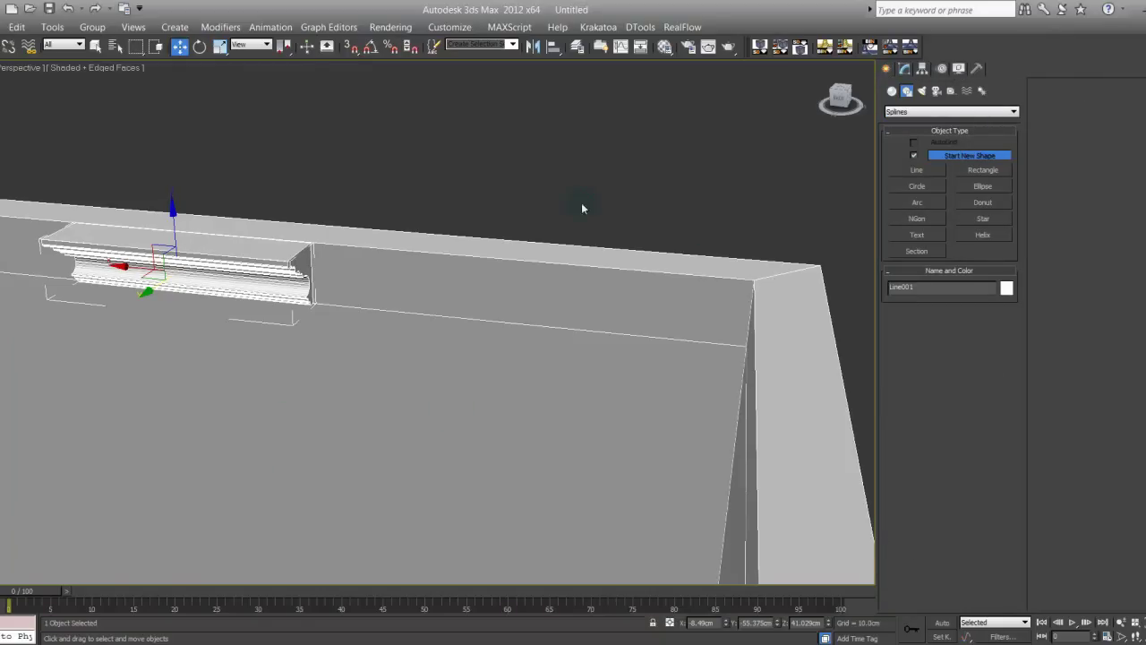
{"action": "left_click", "coordinate": [905, 69]}
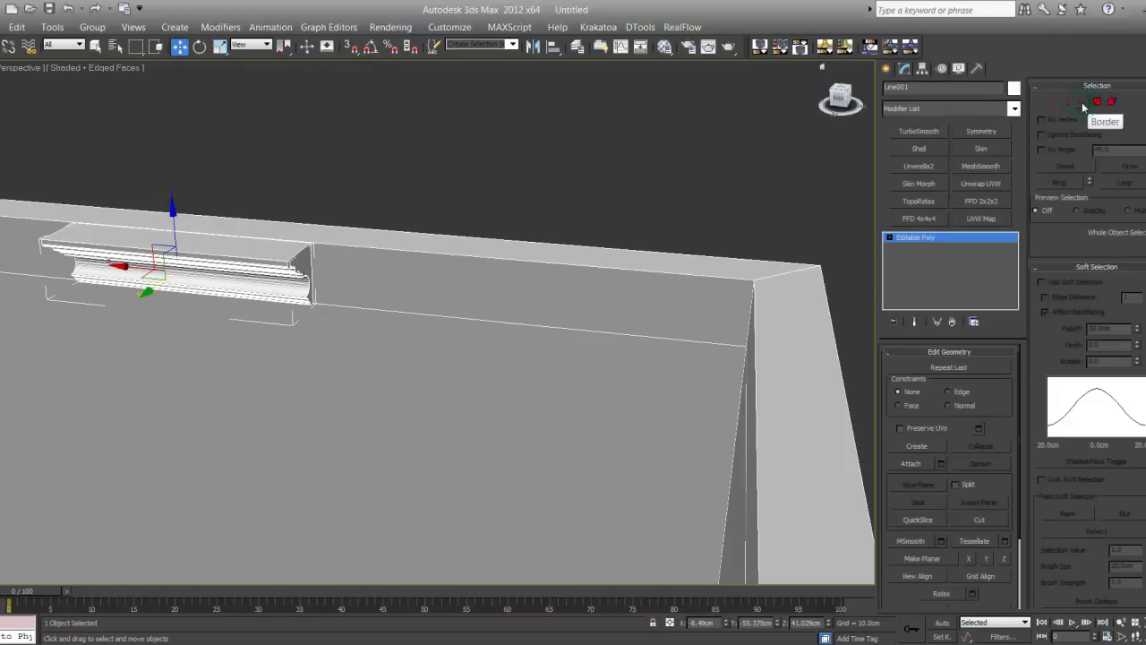
{"action": "left_click", "coordinate": [1098, 102]}
{"action": "left_click", "coordinate": [356, 278]}
{"action": "left_click", "coordinate": [294, 262]}
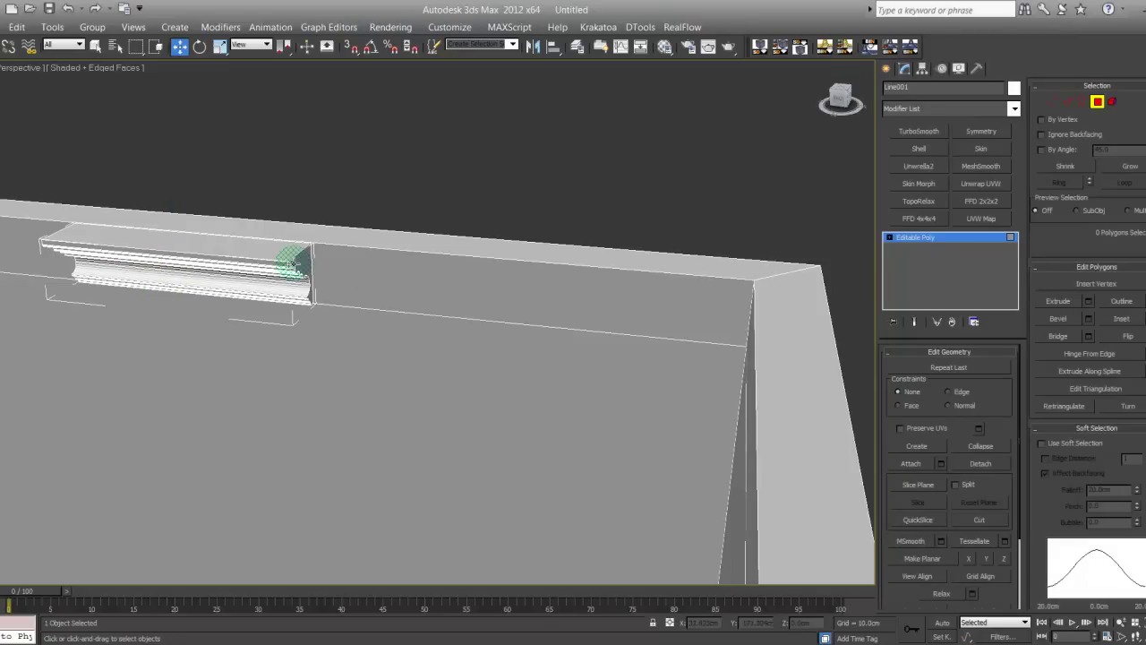
{"action": "left_click", "coordinate": [296, 265]}
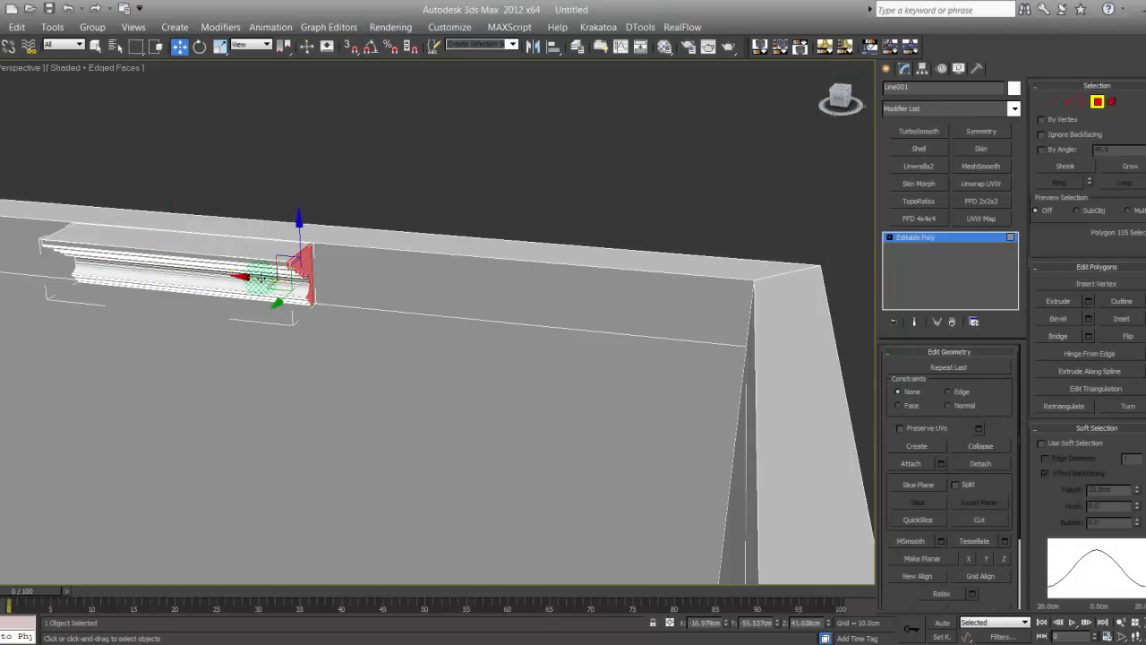
{"action": "left_click_drag", "start_coordinate": [261, 279], "coordinate": [406, 306], "text": "shift"}
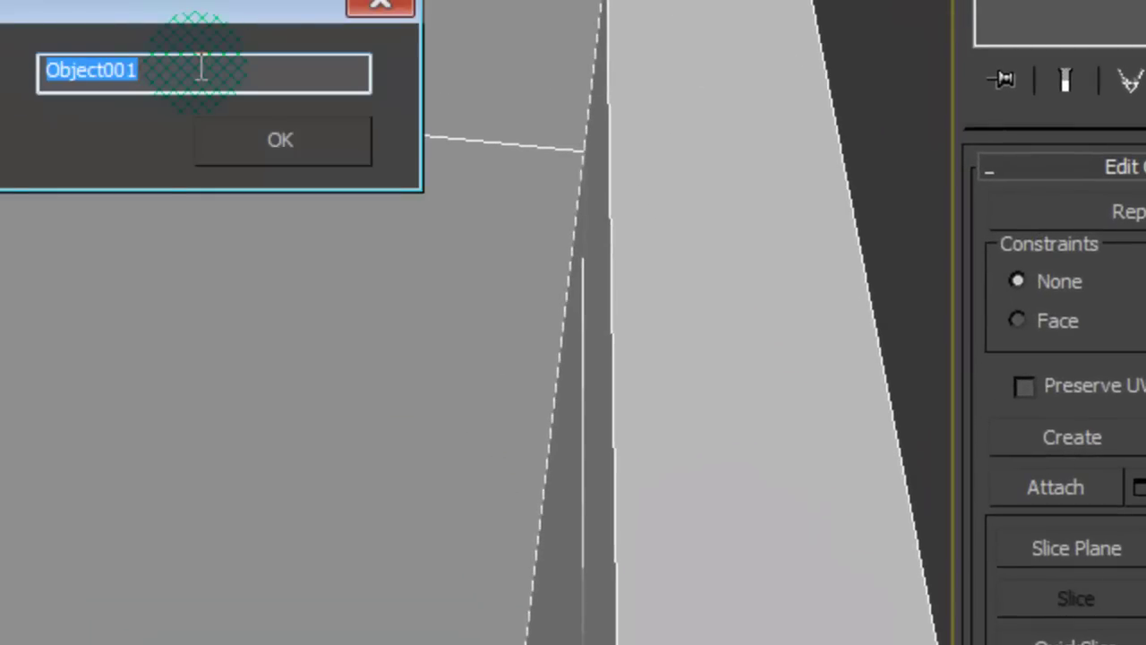
{"action": "type", "text": "newCornic"}
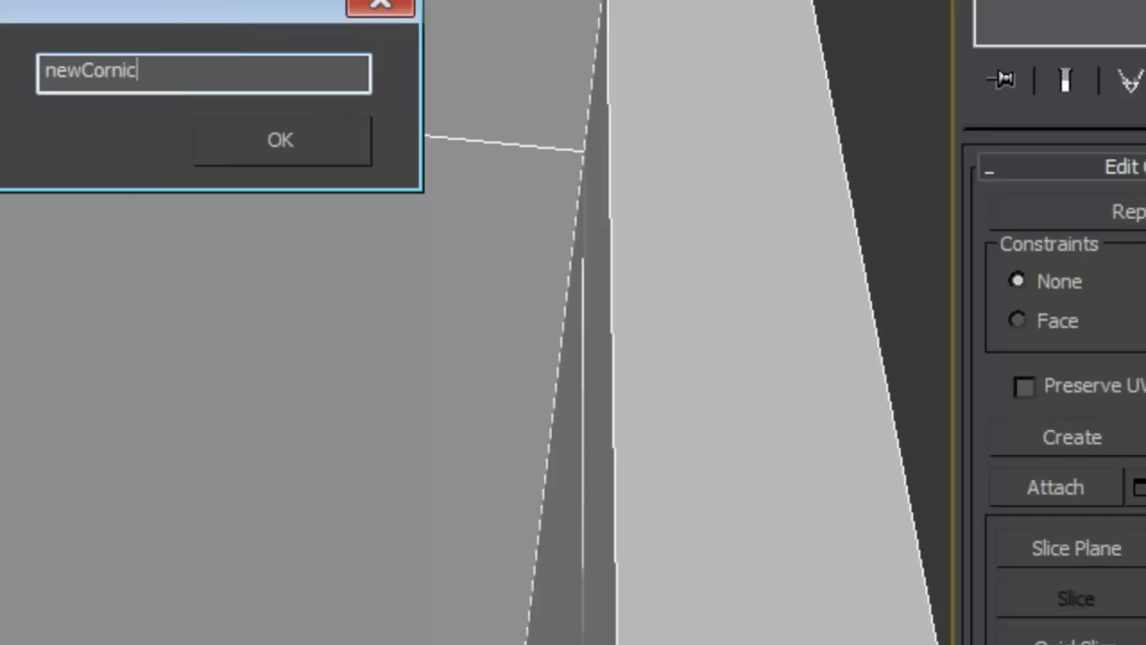
{"action": "key", "text": "Return"}
Step: Convert the selected shape at the top of the walls to an Editable Spline
{"action": "mouse_move", "coordinate": [6, 5]}
{"action": "middle_mouse_down", "text": "alt"}
{"action": "mouse_move", "coordinate": [5, 36]}
{"action": "mouse_move", "coordinate": [36, 80]}
{"action": "mouse_move", "coordinate": [9, 59]}
{"action": "middle_mouse_up", "text": "alt"}
{"action": "middle_click_drag", "start_coordinate": [84, 90], "coordinate": [4, 296]}
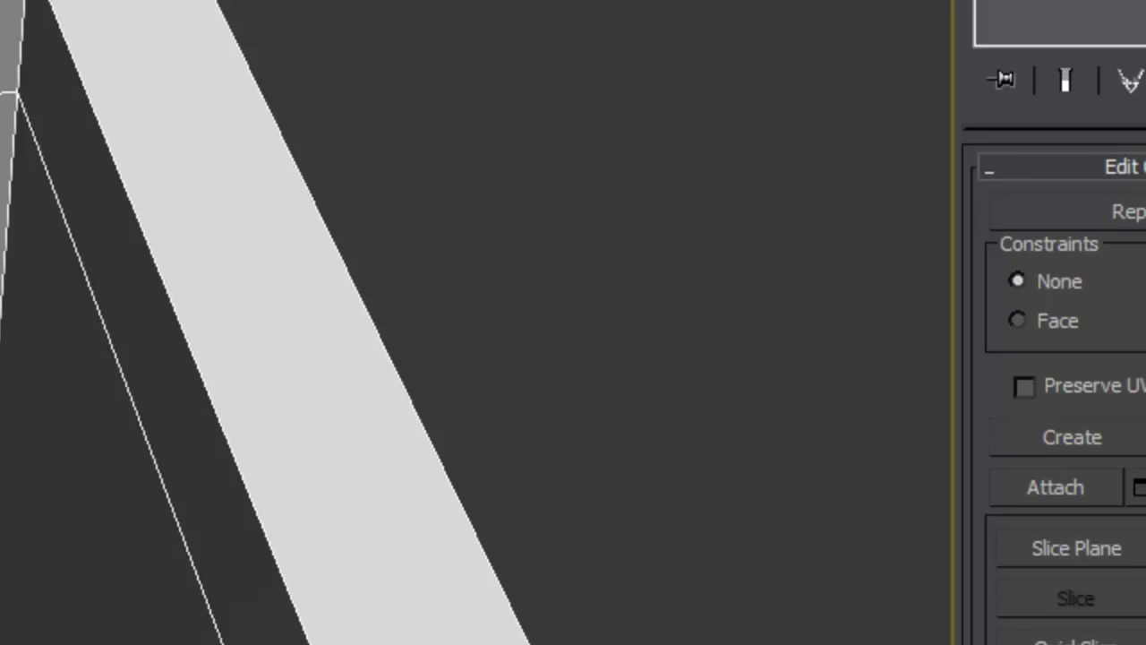
{"action": "middle_click_drag", "start_coordinate": [135, 1], "coordinate": [19, 2]}
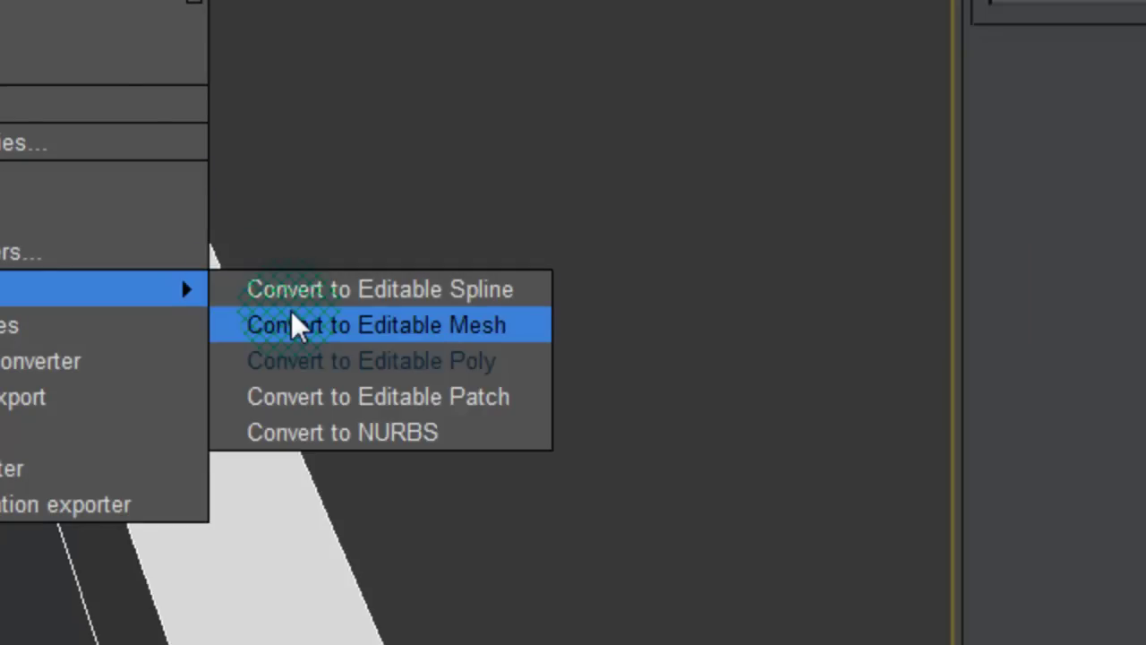
{"action": "left_click", "coordinate": [291, 289]}
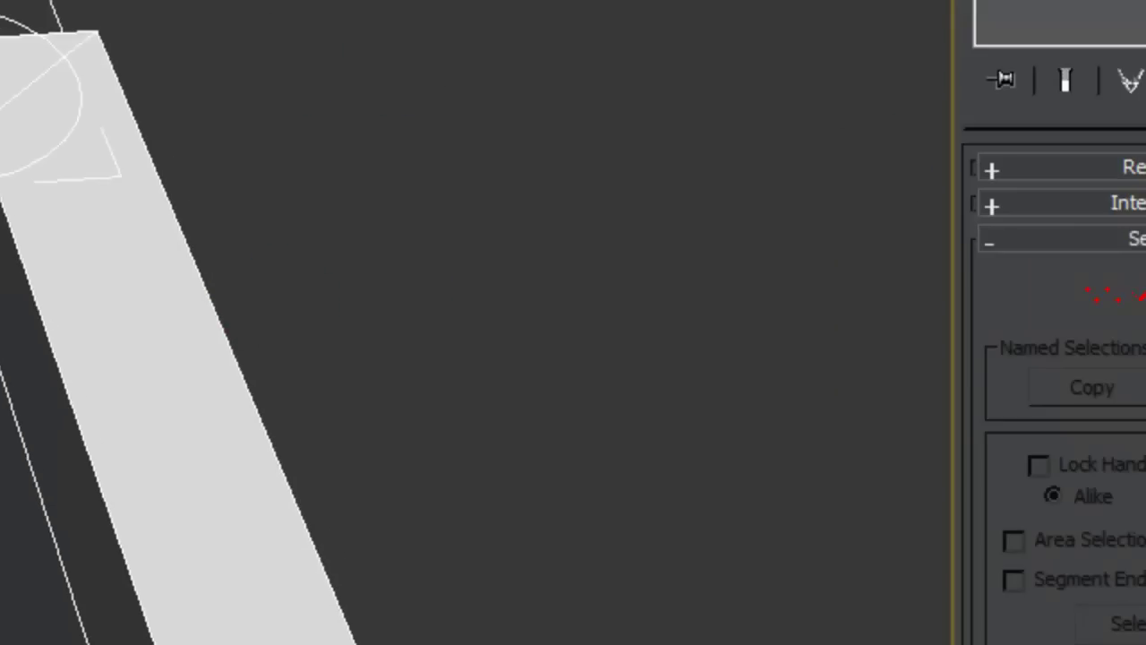
Step: Delete the unwanted segments of the circle spline, leaving only the arc at the inner wall corner
{"action": "left_click", "coordinate": [1140, 308]}
{"action": "middle_click_drag", "start_coordinate": [19, 30], "coordinate": [75, 134]}
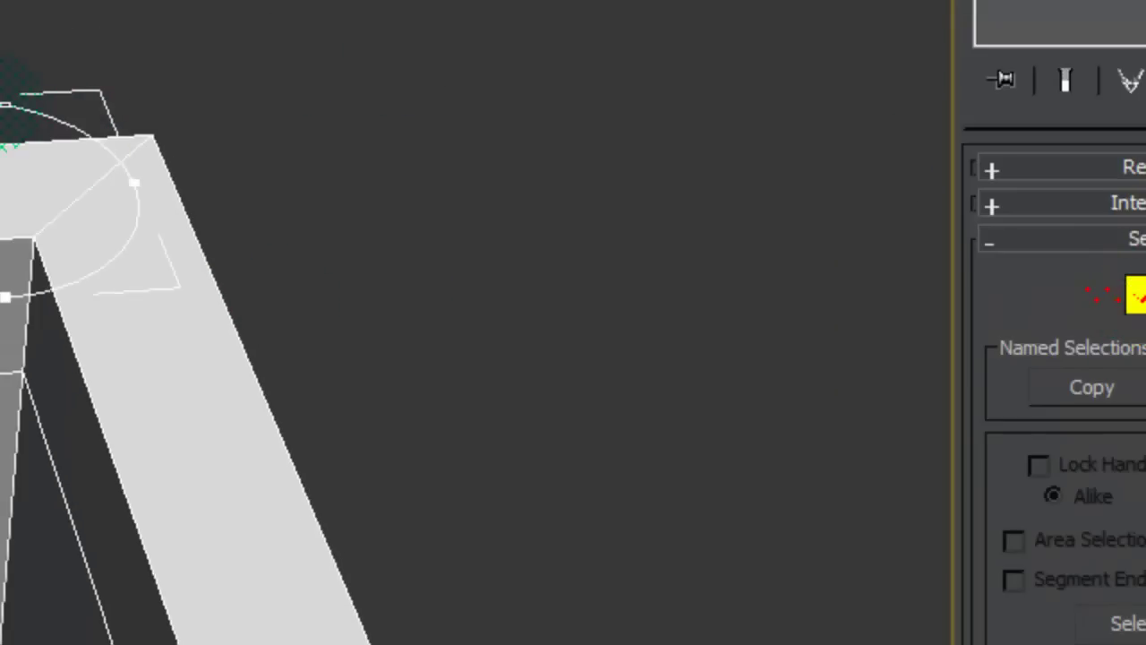
{"action": "left_click", "coordinate": [2, 105]}
{"action": "key", "text": "Delete"}
{"action": "key", "text": "Delete"}
{"action": "left_click", "coordinate": [130, 227]}
{"action": "key", "text": "Delete"}
{"action": "middle_click_drag", "start_coordinate": [15, 340], "coordinate": [2, 336]}
{"action": "scroll", "coordinate": [327, 333], "scroll_direction": "up", "scroll_amount": 2}
{"action": "middle_click_drag", "start_coordinate": [246, 323], "coordinate": [98, 353]}
{"action": "scroll", "coordinate": [3, 217], "scroll_direction": "up", "scroll_amount": 2}
{"action": "right_click", "coordinate": [3, 353]}
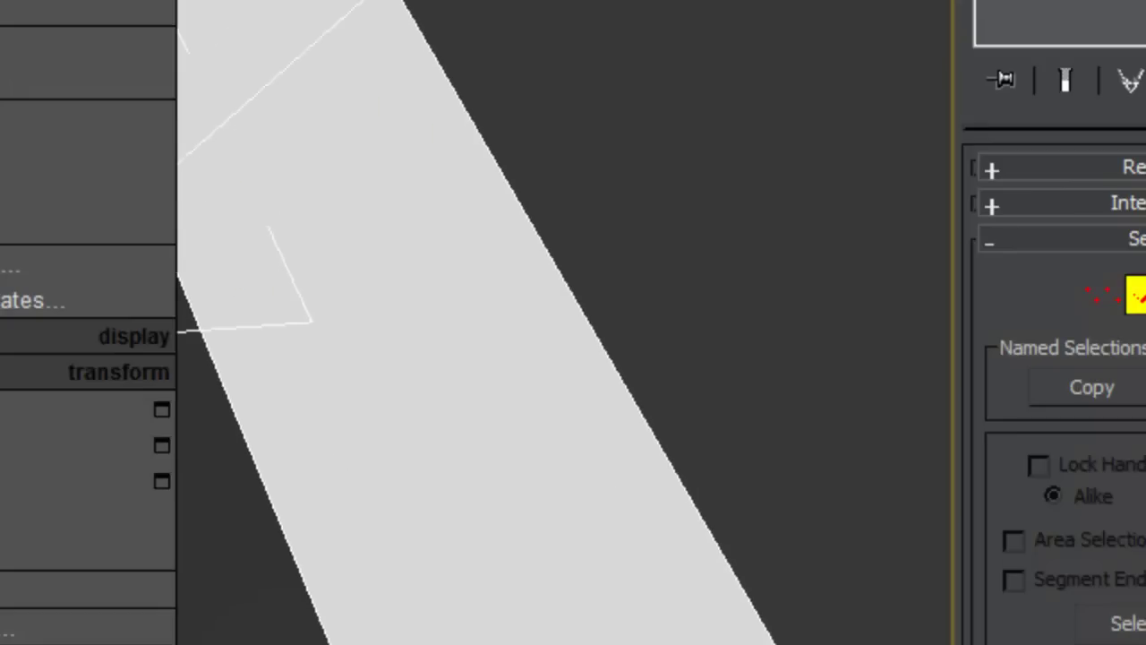
{"action": "key", "text": "Escape"}
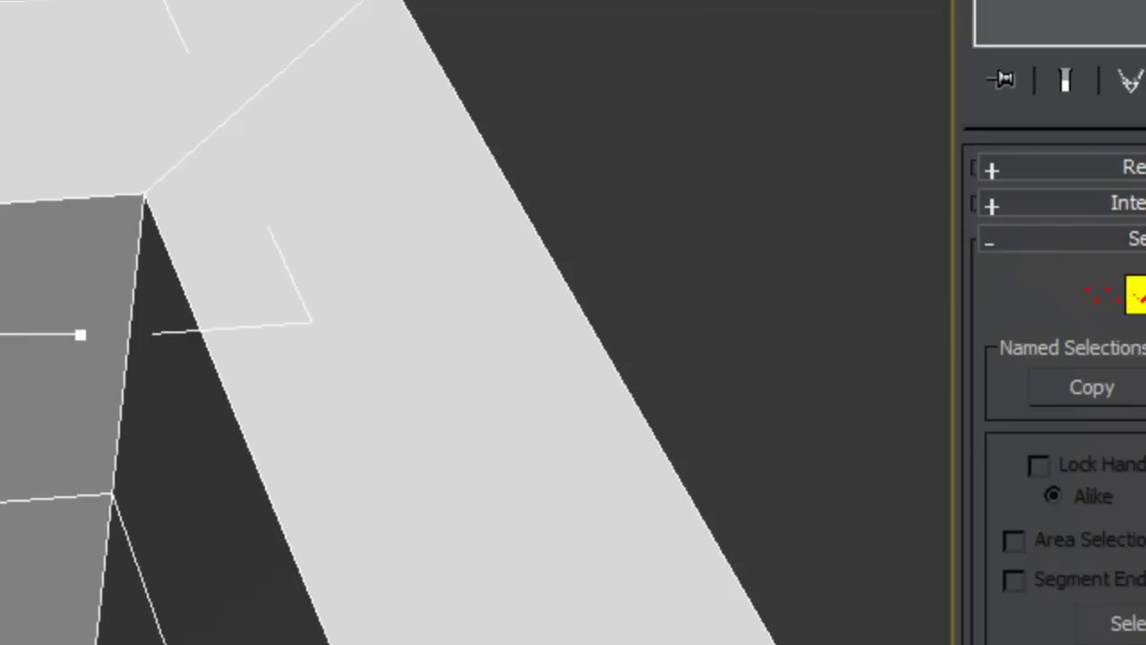
{"action": "middle_click_drag", "start_coordinate": [475, 323], "coordinate": [623, 289]}
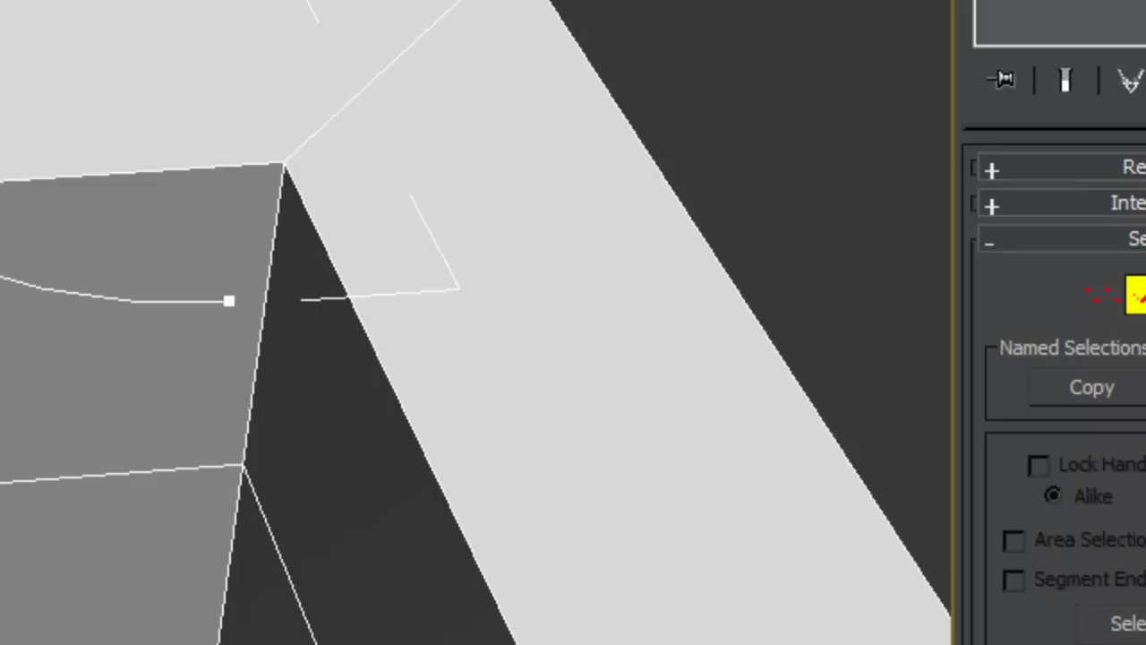
{"action": "left_click", "coordinate": [2, 277]}
{"action": "left_click_drag", "start_coordinate": [2, 269], "coordinate": [1, 305]}
{"action": "key", "text": "ctrl+z"}
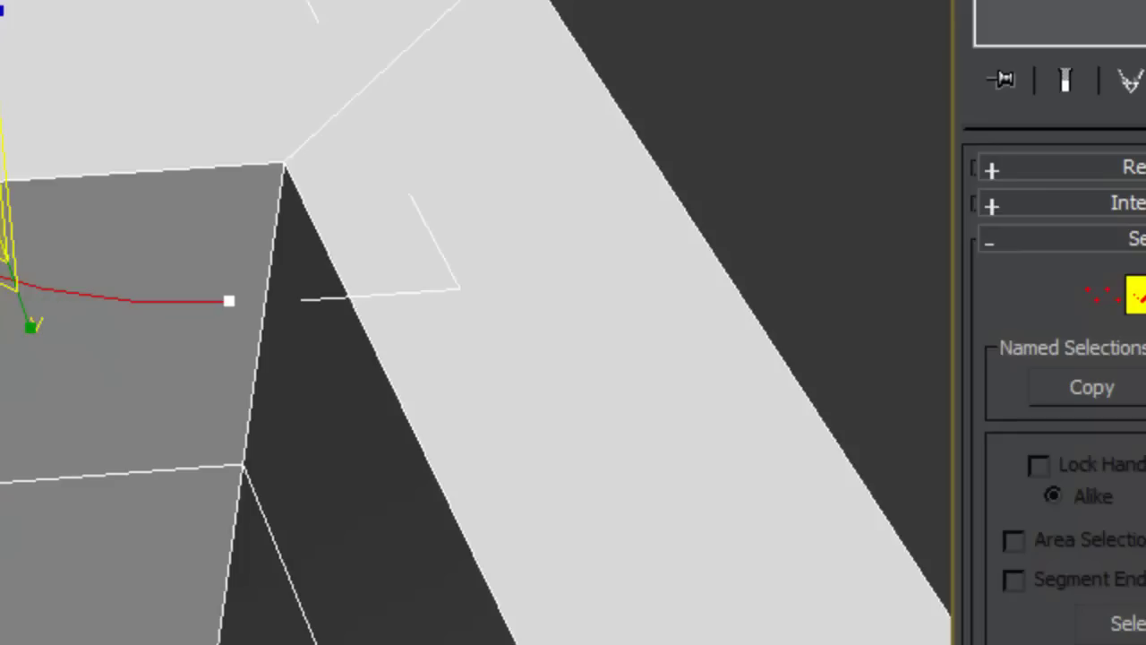
Step: Leave segment editing and scale the whole arc spline uniformly to 70 percent
{"action": "key", "text": "q"}
{"action": "left_click", "coordinate": [3, 358]}
{"action": "left_click", "coordinate": [1138, 306]}
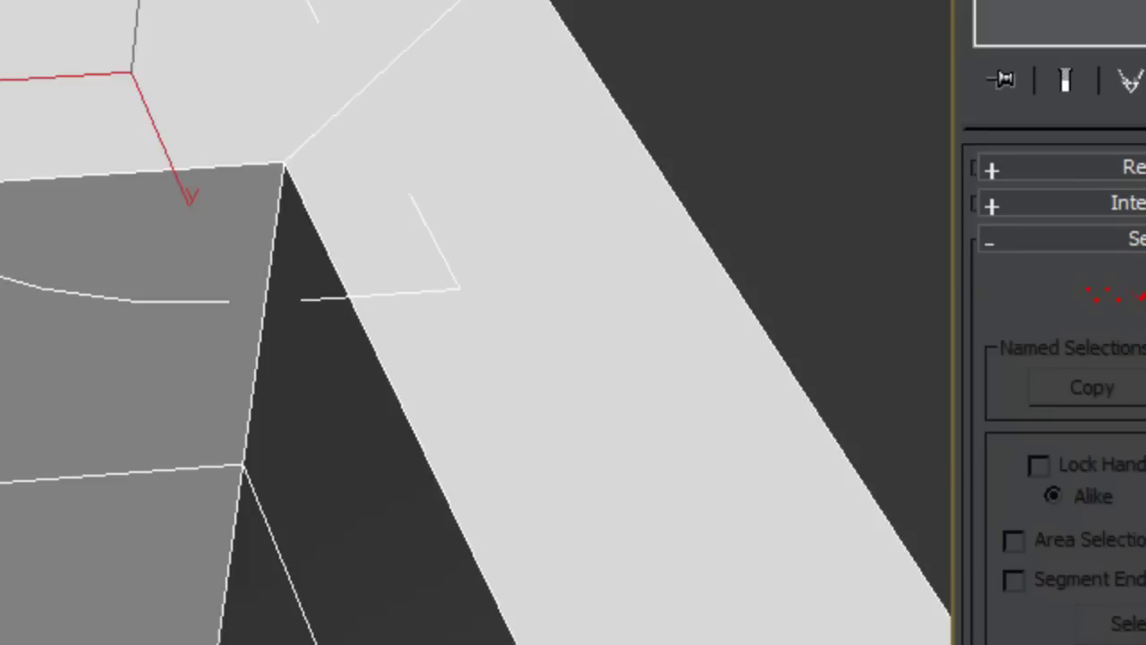
{"action": "key", "text": "r"}
{"action": "left_click_drag", "start_coordinate": [122, 585], "coordinate": [43, 583]}
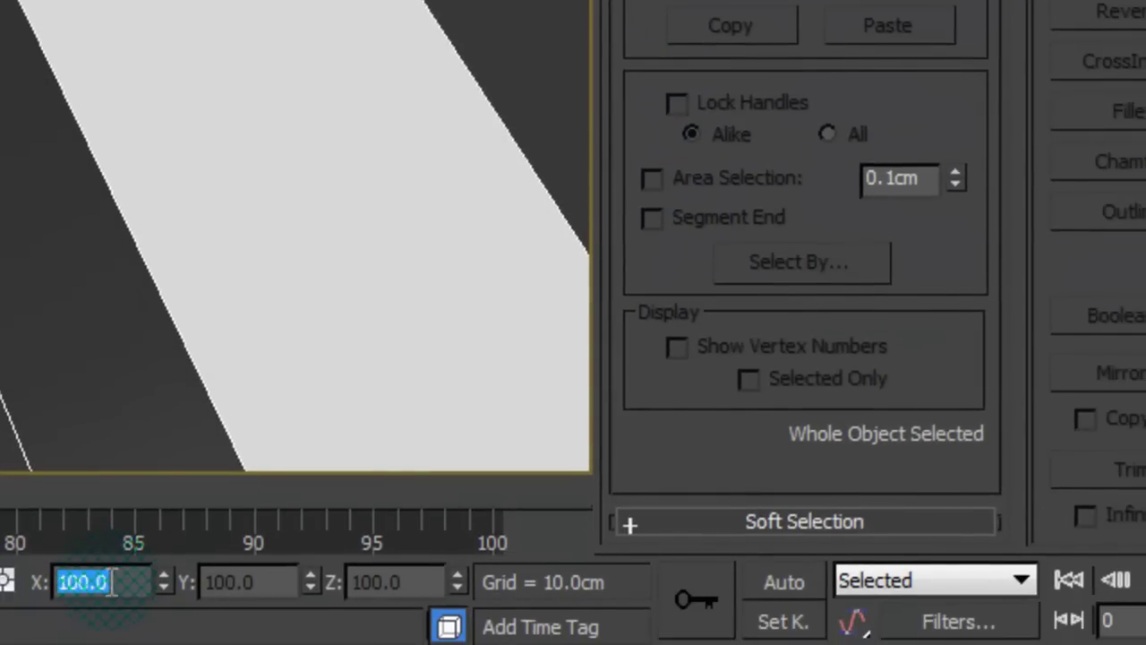
{"action": "key", "text": "BackSpace"}
{"action": "type", "text": "70"}
{"action": "key", "text": "Return"}
{"action": "key", "text": "q"}
Step: Reselect the arc spline and move it into the wall corner, about X -44.3, Y -57.4, Z 43.1 cm
{"action": "middle_click_drag", "start_coordinate": [179, 268], "coordinate": [93, 288], "text": "alt"}
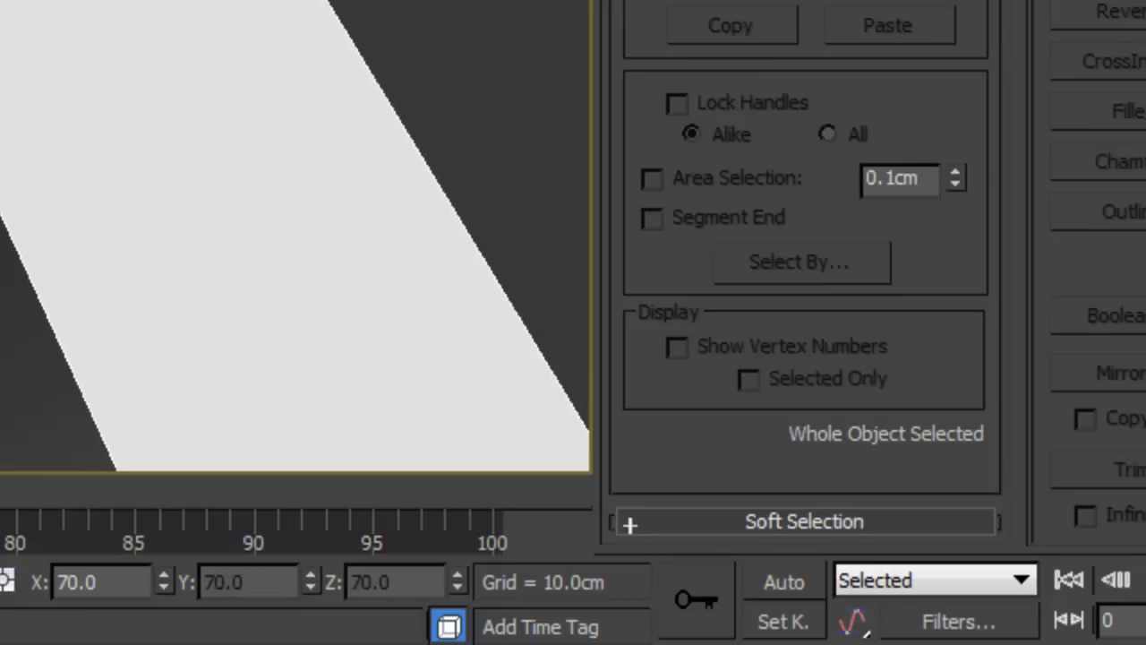
{"action": "left_click", "coordinate": [296, 233]}
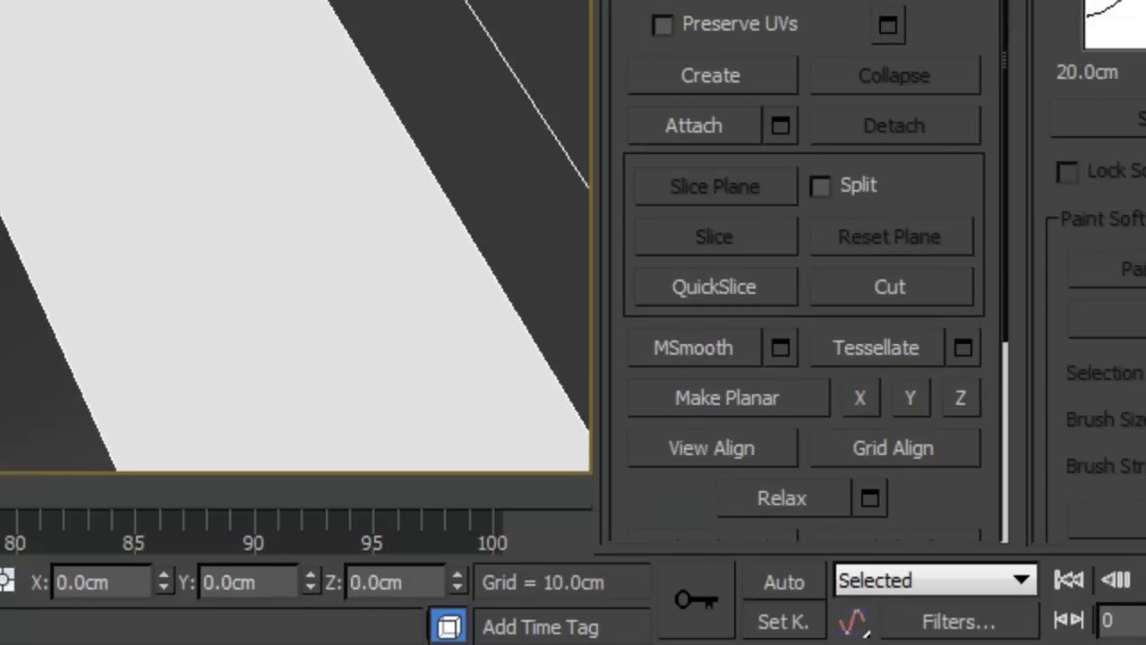
{"action": "left_click", "coordinate": [519, 108]}
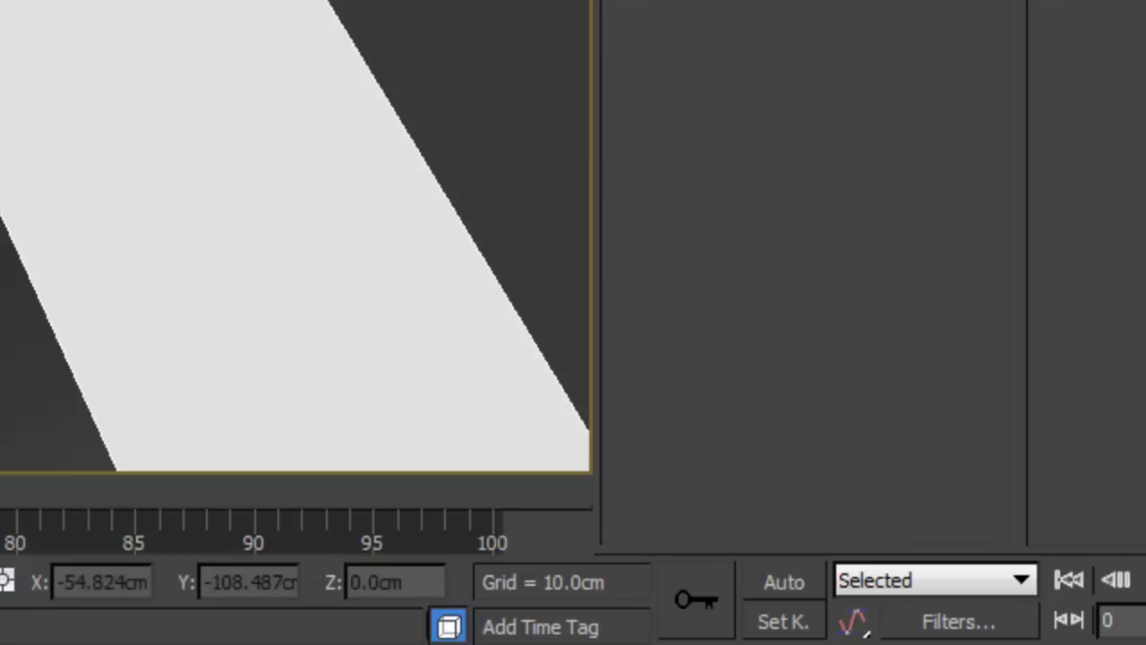
{"action": "left_click", "coordinate": [269, 215]}
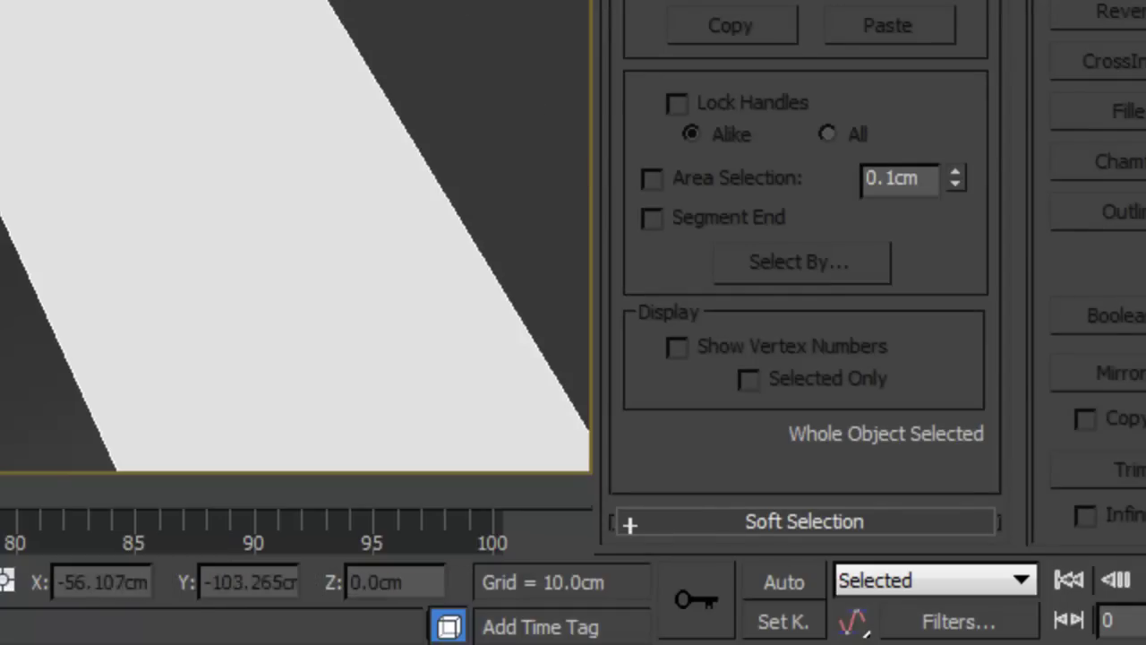
{"action": "middle_click_drag", "start_coordinate": [295, 233], "coordinate": [421, 193], "text": "alt"}
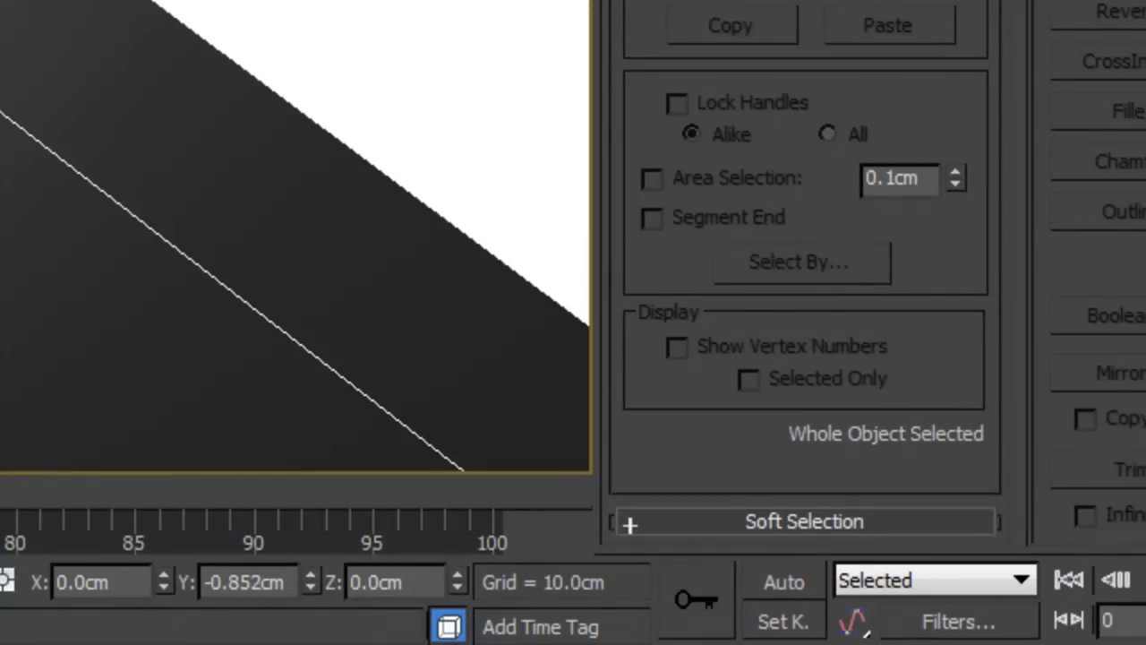
{"action": "middle_click_drag", "start_coordinate": [295, 233], "coordinate": [314, 246], "text": "alt"}
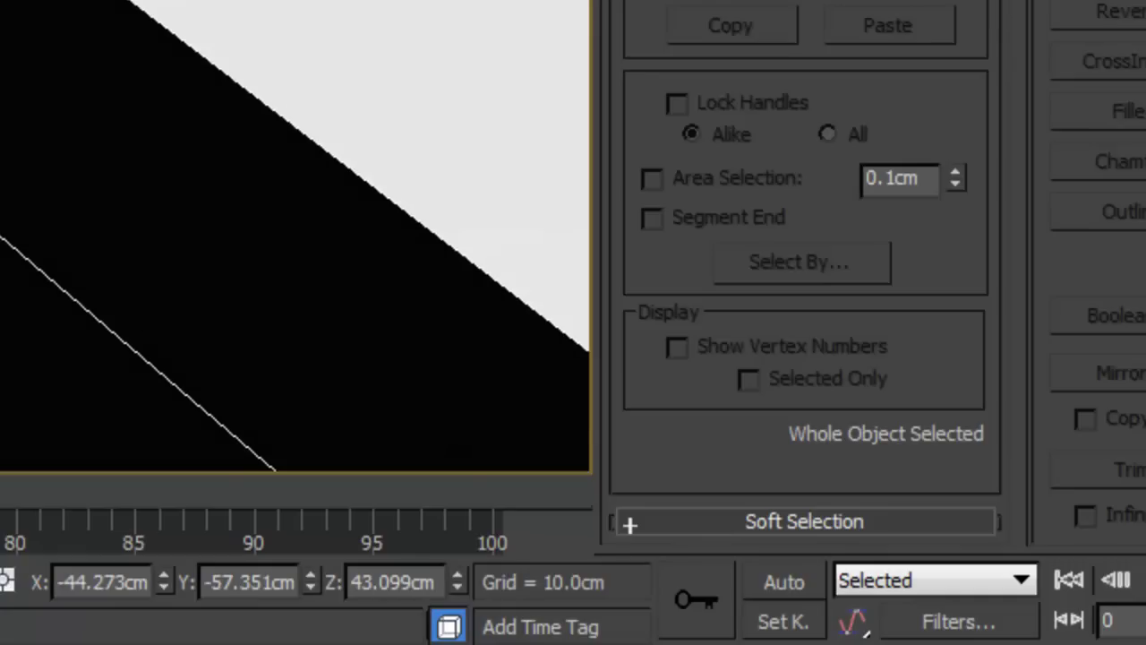
Step: Copy the arc about 10 cm along negative Y outside the corner and mirror the copy on the Y axis with No Clone
{"action": "left_click_drag", "start_coordinate": [580, 324], "coordinate": [365, 200], "text": "shift"}
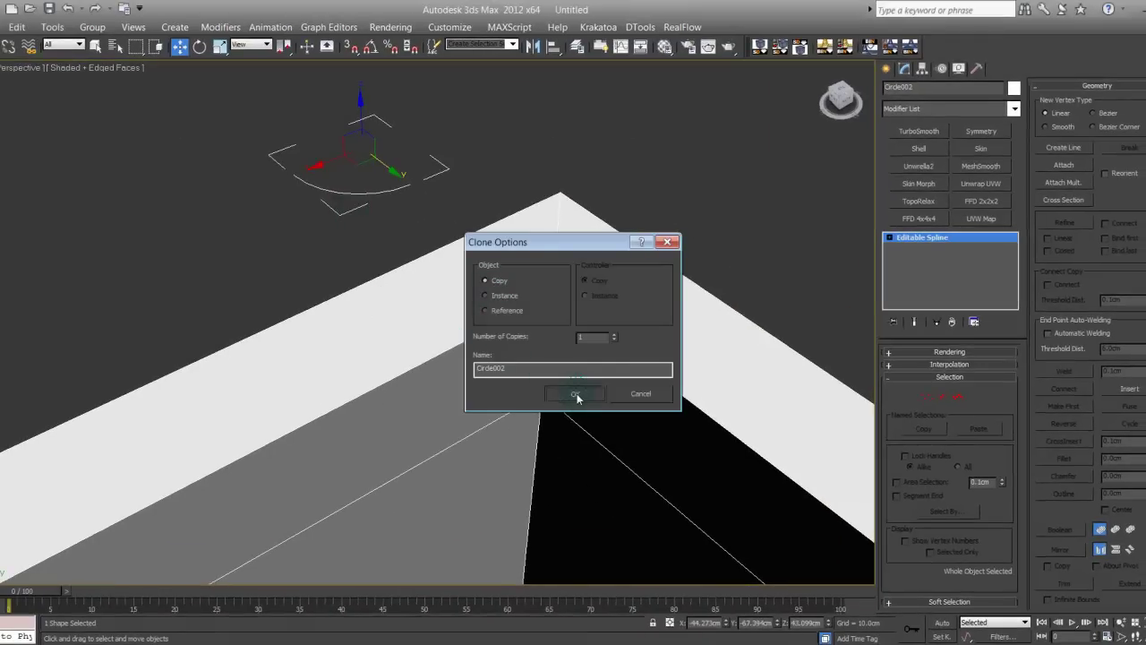
{"action": "left_click", "coordinate": [575, 394]}
{"action": "left_click", "coordinate": [531, 46]}
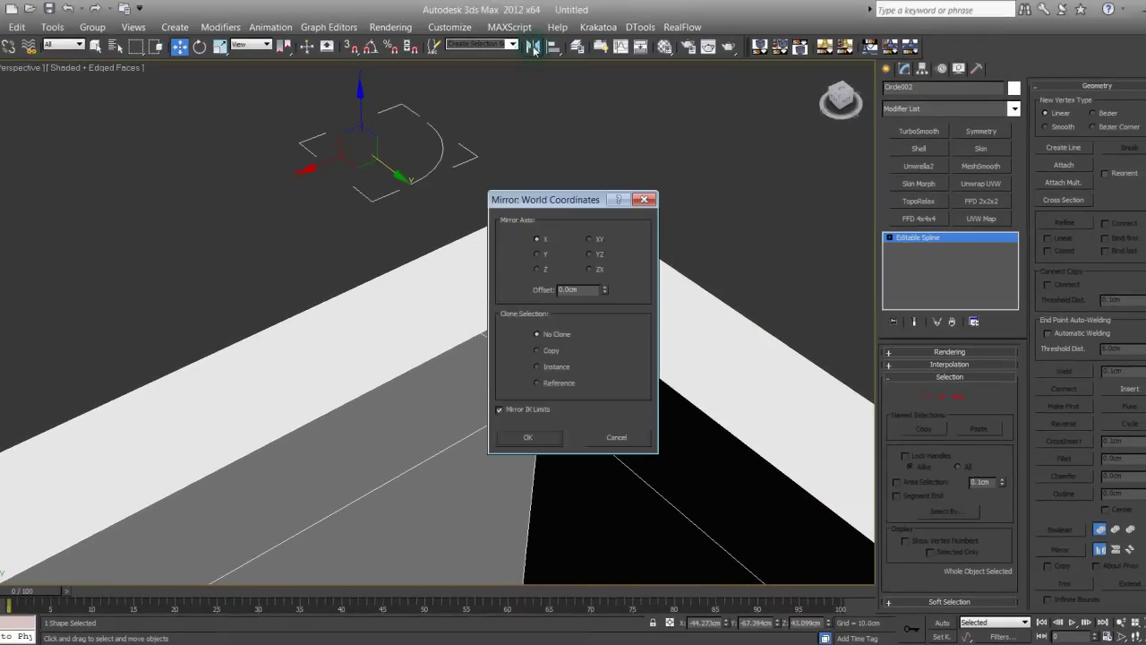
{"action": "left_click_drag", "start_coordinate": [563, 199], "coordinate": [743, 191]}
{"action": "left_click", "coordinate": [718, 244]}
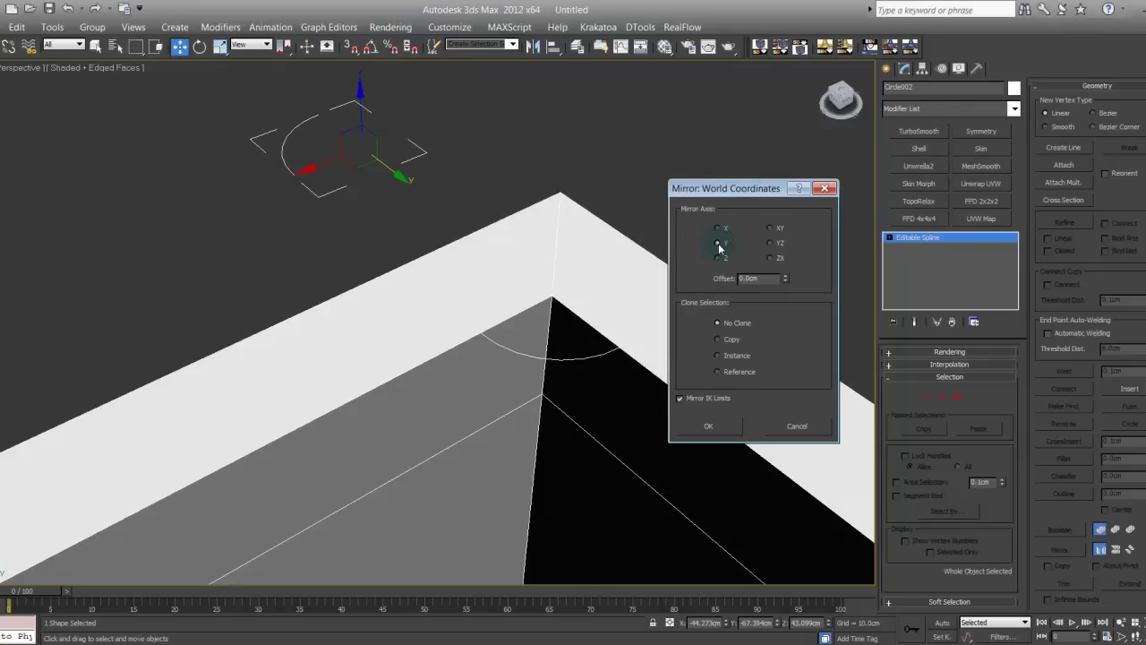
{"action": "left_click", "coordinate": [708, 427]}
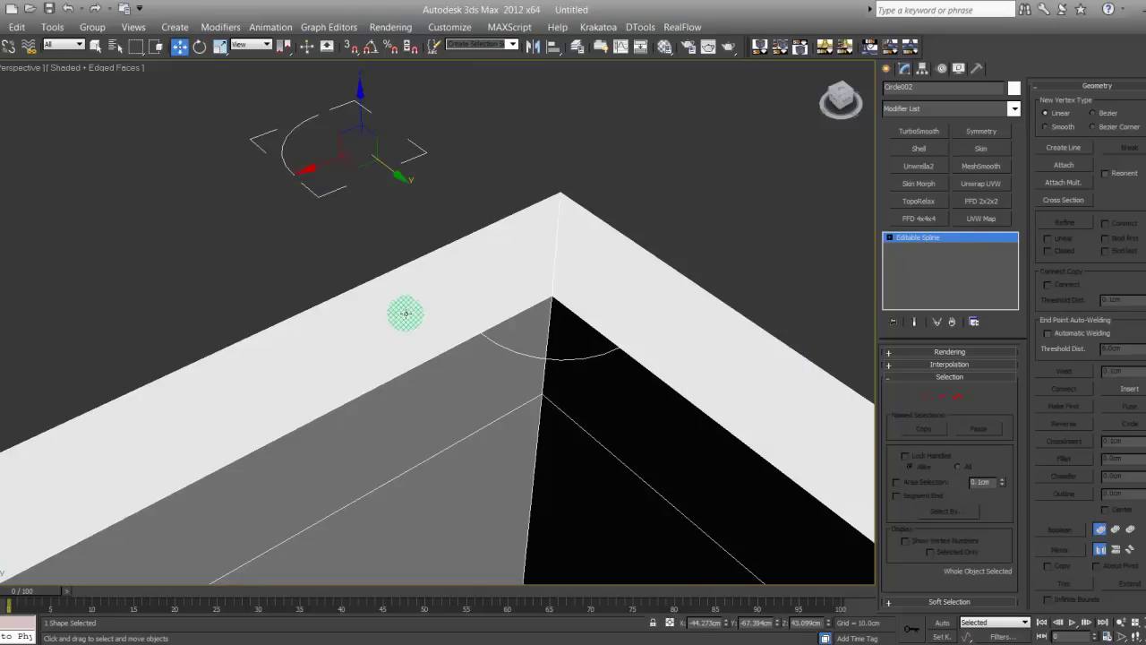
{"action": "left_click", "coordinate": [307, 268]}
Step: Center the pivot of the newCornice profile to the object using Affect Pivot Only
{"action": "middle_click_drag", "start_coordinate": [256, 260], "coordinate": [275, 215]}
{"action": "scroll", "coordinate": [291, 310], "scroll_direction": "down", "scroll_amount": 3}
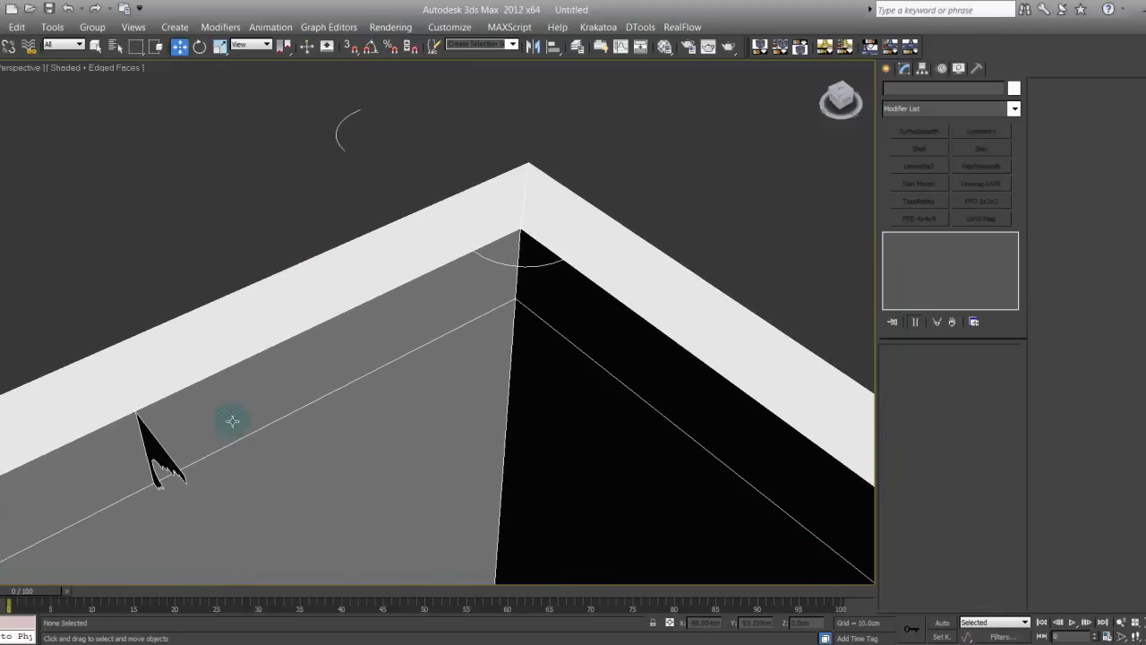
{"action": "left_click", "coordinate": [150, 451]}
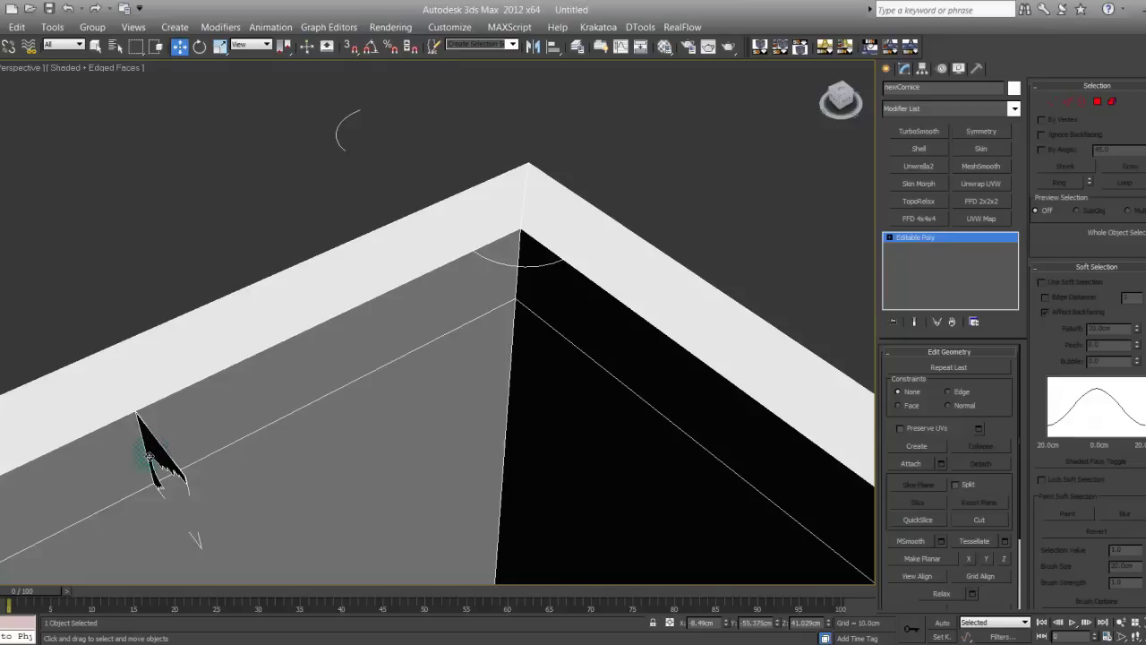
{"action": "middle_click_drag", "start_coordinate": [159, 458], "coordinate": [537, 371]}
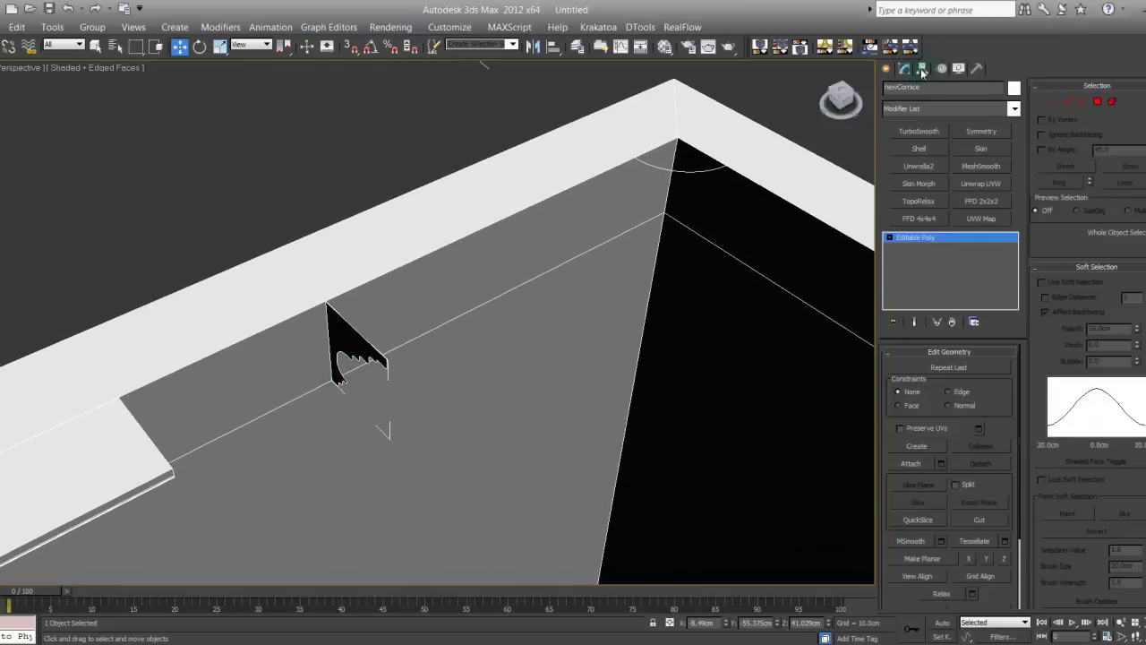
{"action": "left_click", "coordinate": [921, 70]}
{"action": "left_click", "coordinate": [914, 161]}
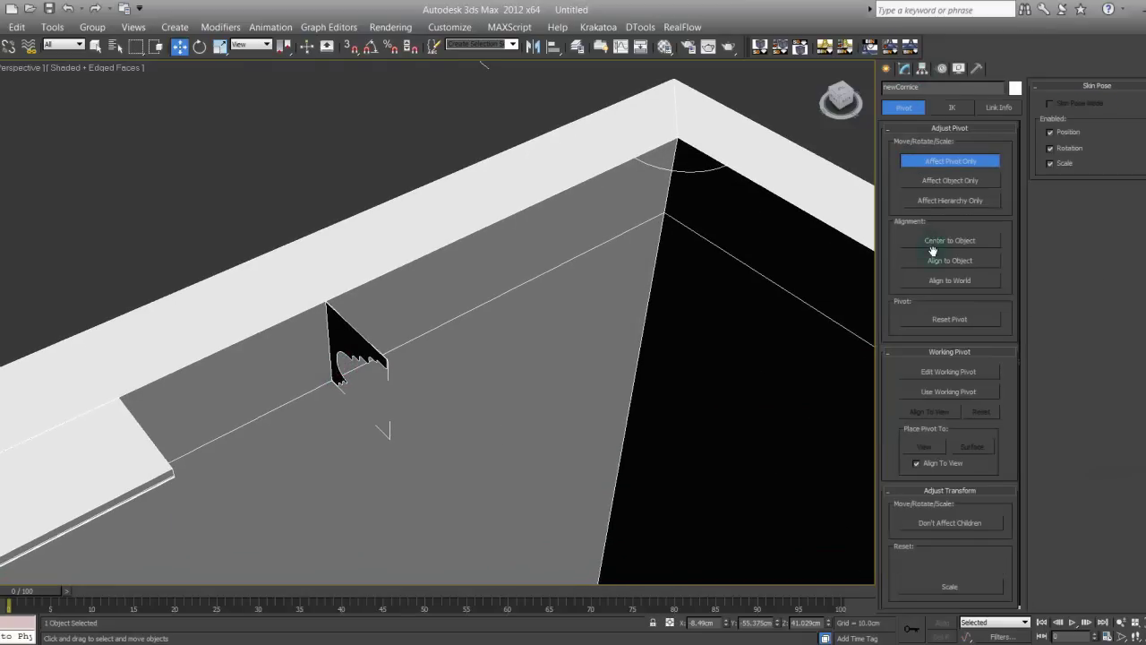
{"action": "left_click", "coordinate": [933, 249]}
{"action": "left_click", "coordinate": [933, 162]}
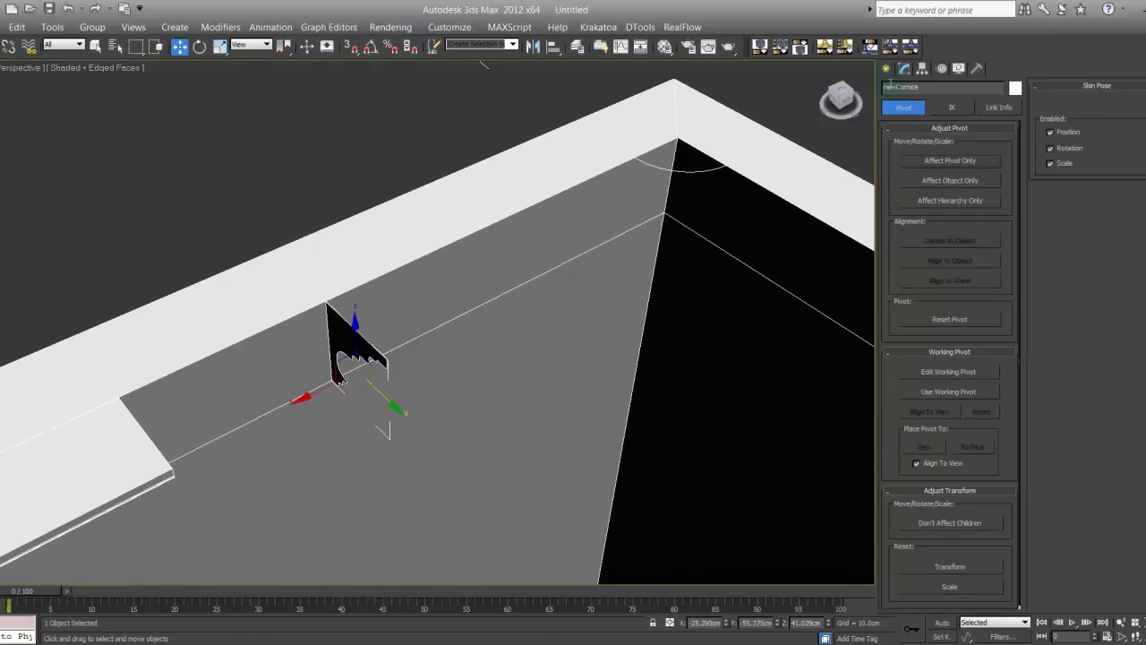
Step: Extrude the newCornice polygon along the corner arc with 6 segments and alignment to the face normal enabled
{"action": "left_click", "coordinate": [886, 68]}
{"action": "left_click", "coordinate": [904, 68]}
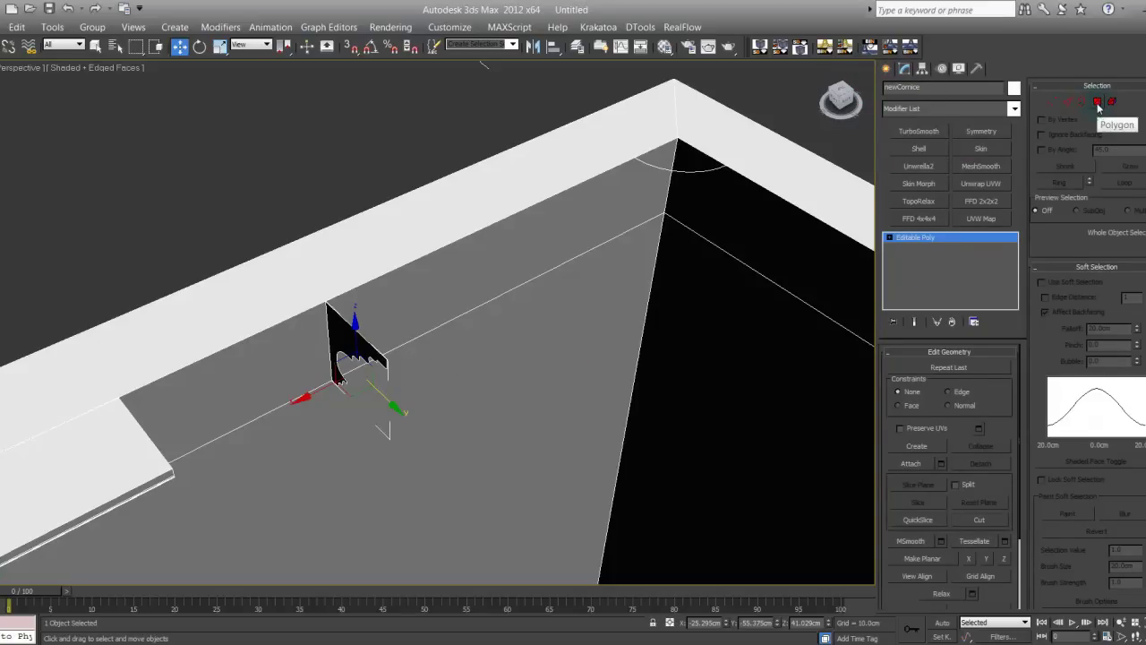
{"action": "left_click", "coordinate": [1097, 101]}
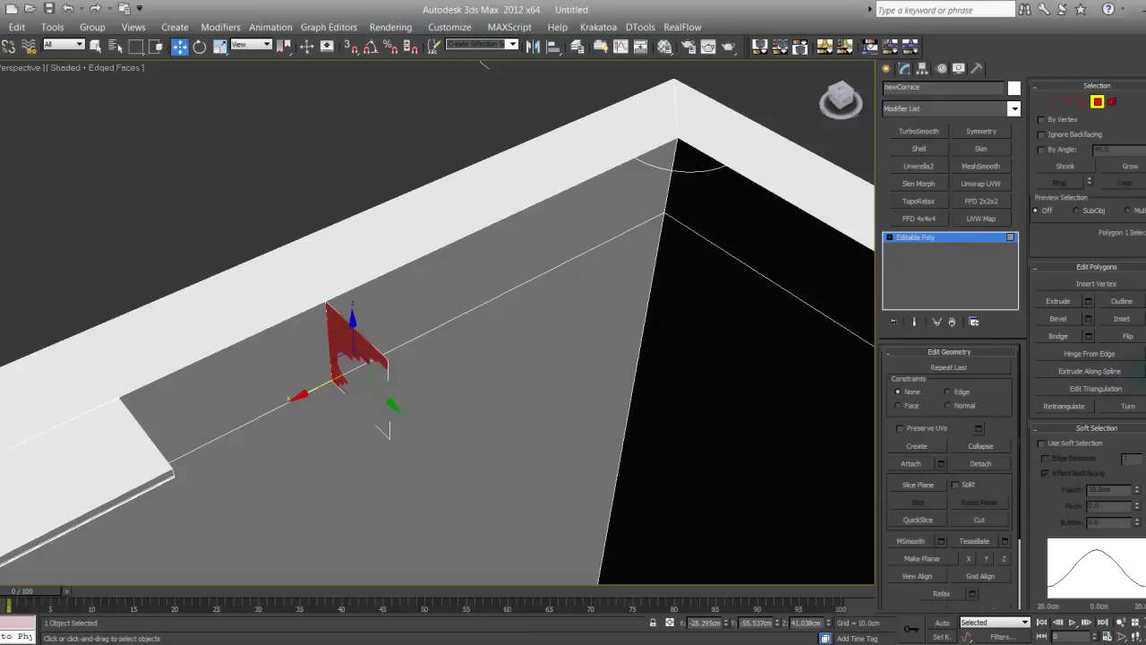
{"action": "left_click", "coordinate": [1138, 370]}
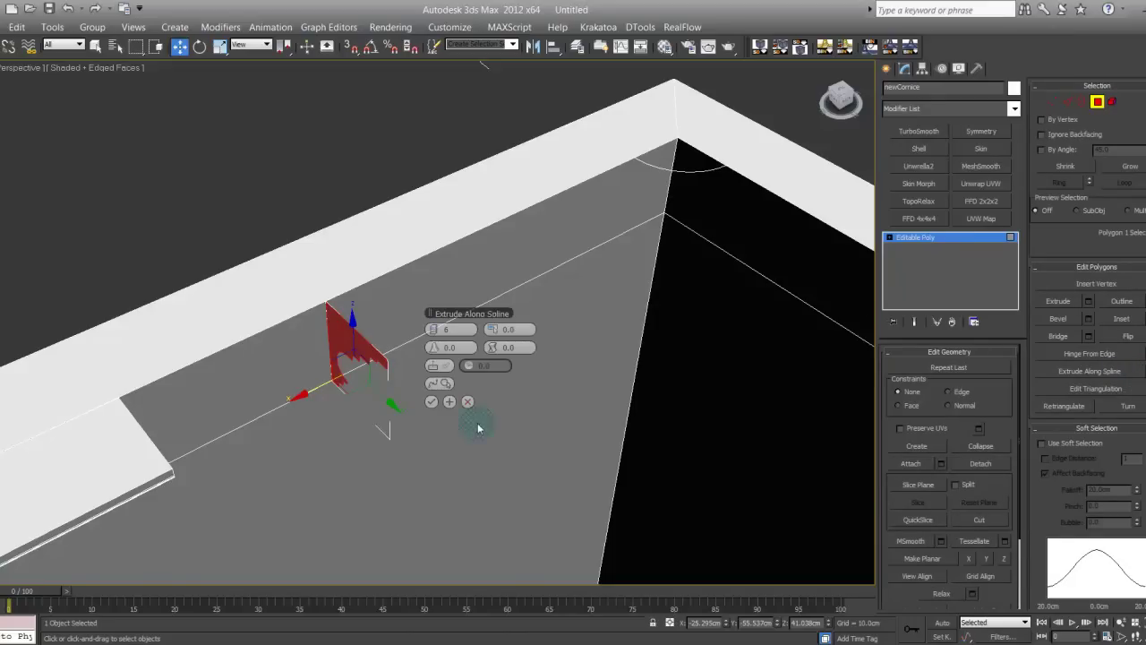
{"action": "left_click", "coordinate": [445, 383]}
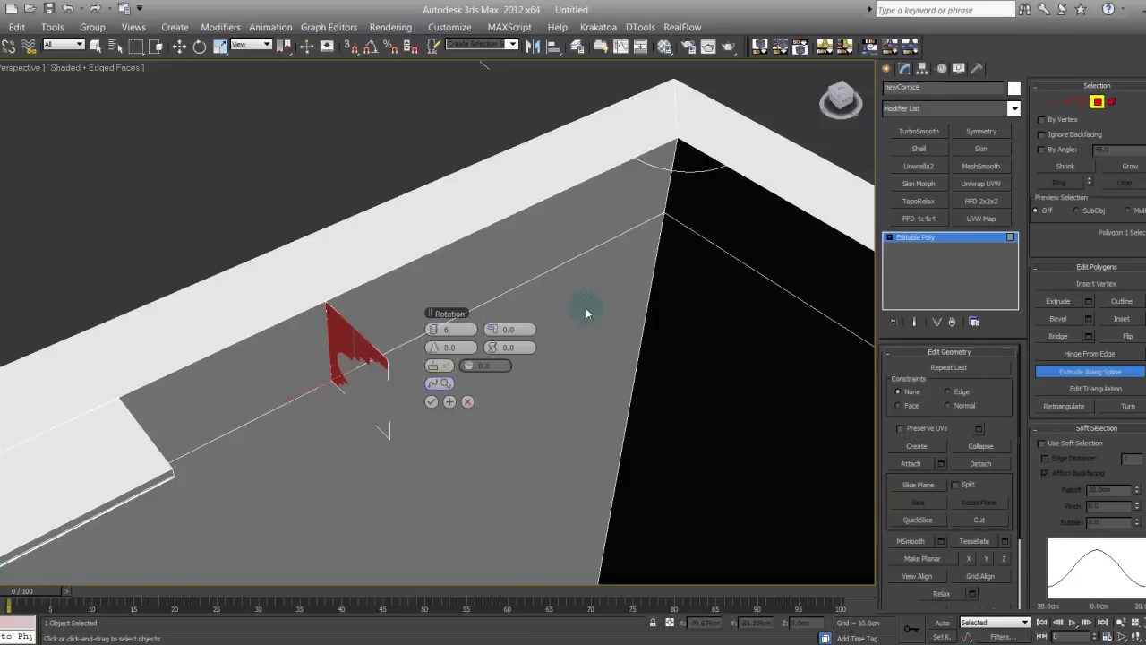
{"action": "left_click", "coordinate": [667, 168]}
{"action": "left_click", "coordinate": [445, 384]}
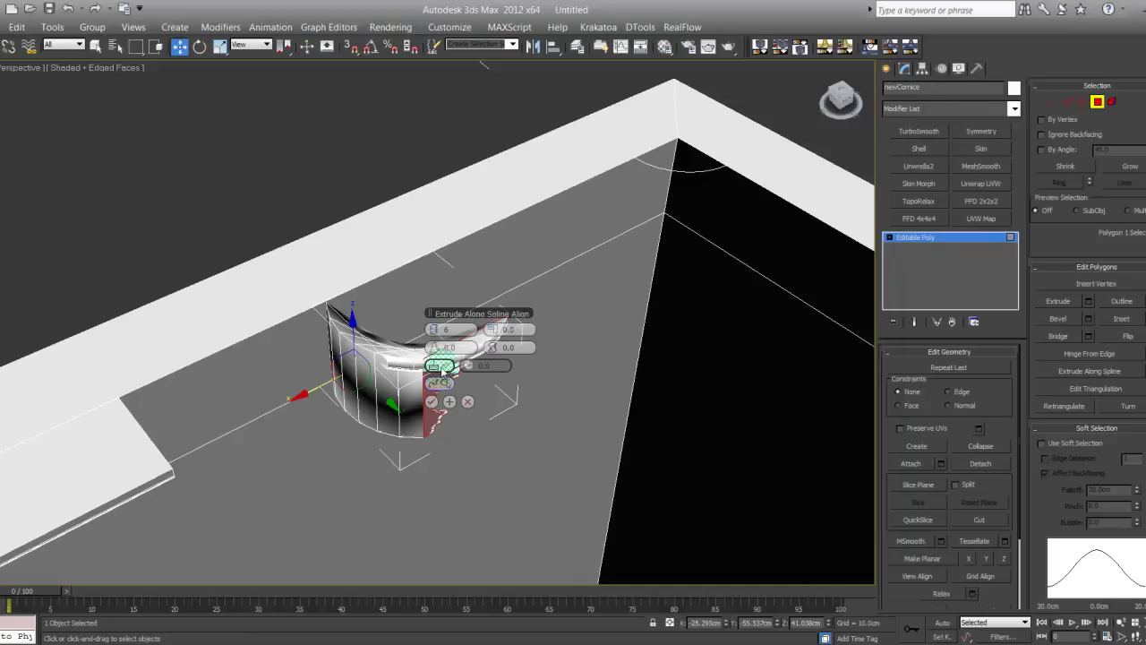
{"action": "left_click", "coordinate": [441, 367]}
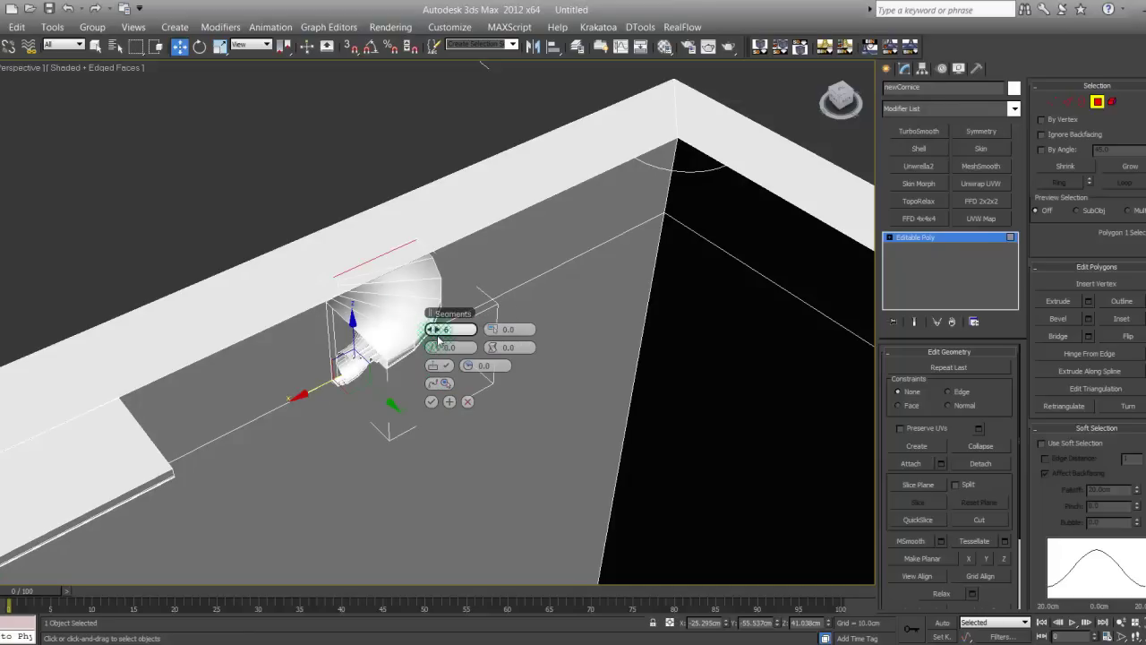
{"action": "left_click", "coordinate": [431, 401]}
Step: Try shifting the curved cornice piece along Y, and undo the shift together with the extrusion
{"action": "left_click_drag", "start_coordinate": [403, 325], "coordinate": [464, 375]}
{"action": "right_click", "coordinate": [464, 375]}
{"action": "left_click", "coordinate": [1100, 104]}
{"action": "left_click_drag", "start_coordinate": [373, 386], "coordinate": [396, 399]}
{"action": "middle_click_drag", "start_coordinate": [525, 350], "coordinate": [489, 430]}
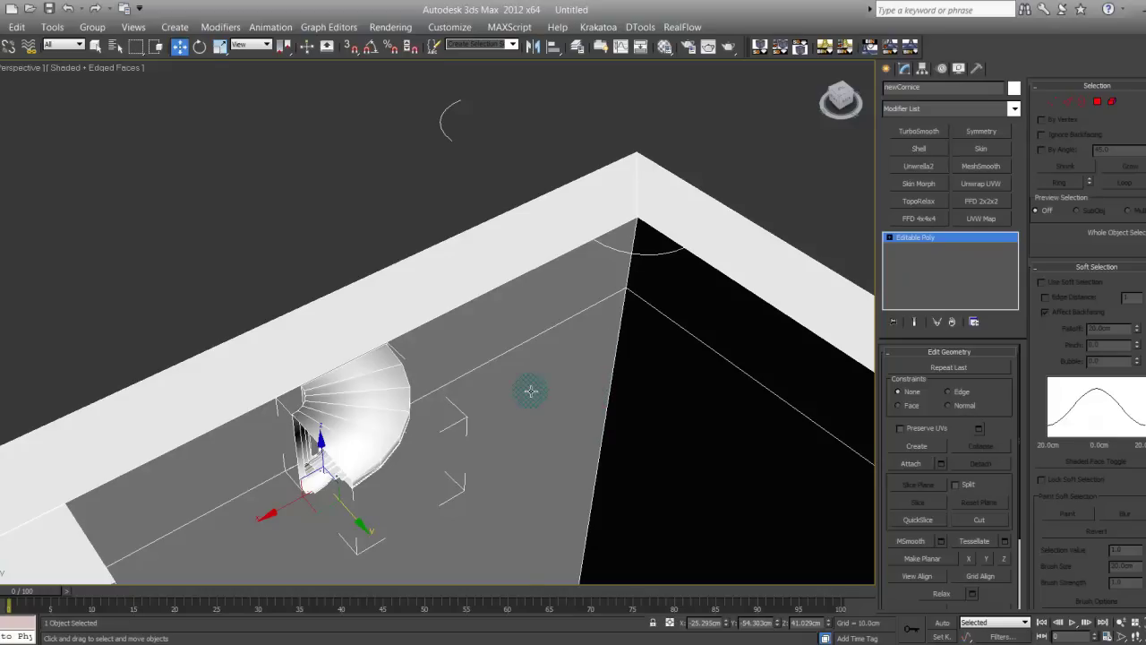
{"action": "key", "text": "ctrl+z"}
{"action": "key", "text": "ctrl+z"}
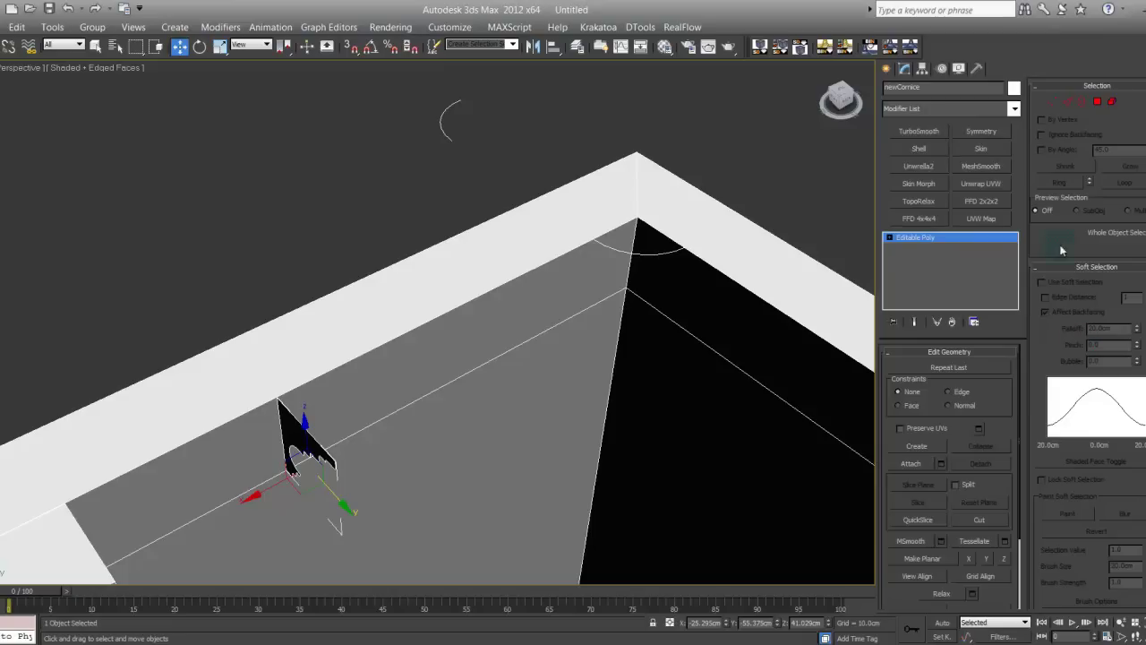
Step: Extrude the newCornice polygon along the corner arc with 10 segments and face alignment, and leave polygon editing
{"action": "left_click", "coordinate": [1097, 103]}
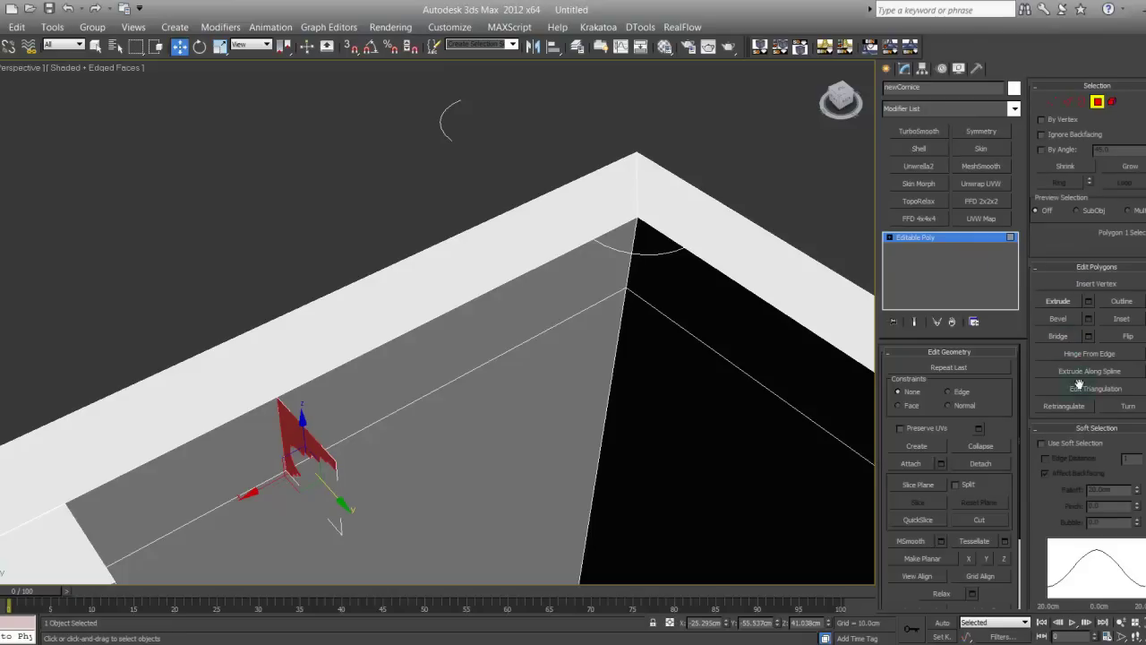
{"action": "left_click", "coordinate": [1145, 371]}
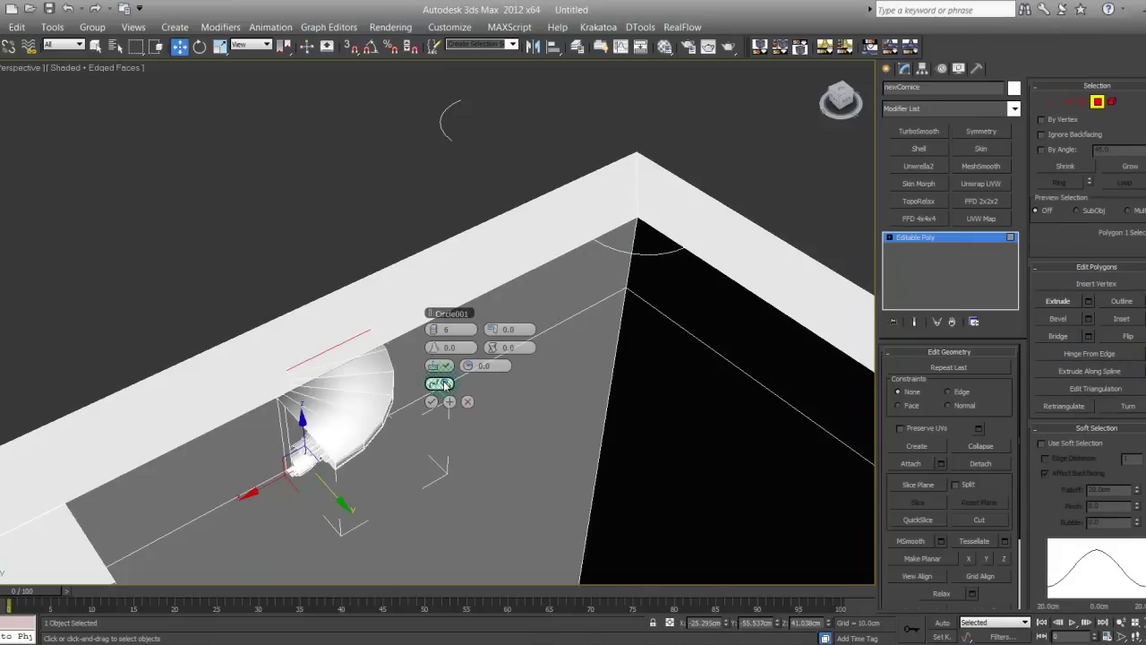
{"action": "left_click", "coordinate": [438, 330]}
{"action": "left_click", "coordinate": [437, 330]}
{"action": "left_click", "coordinate": [437, 331]}
{"action": "left_click", "coordinate": [438, 331]}
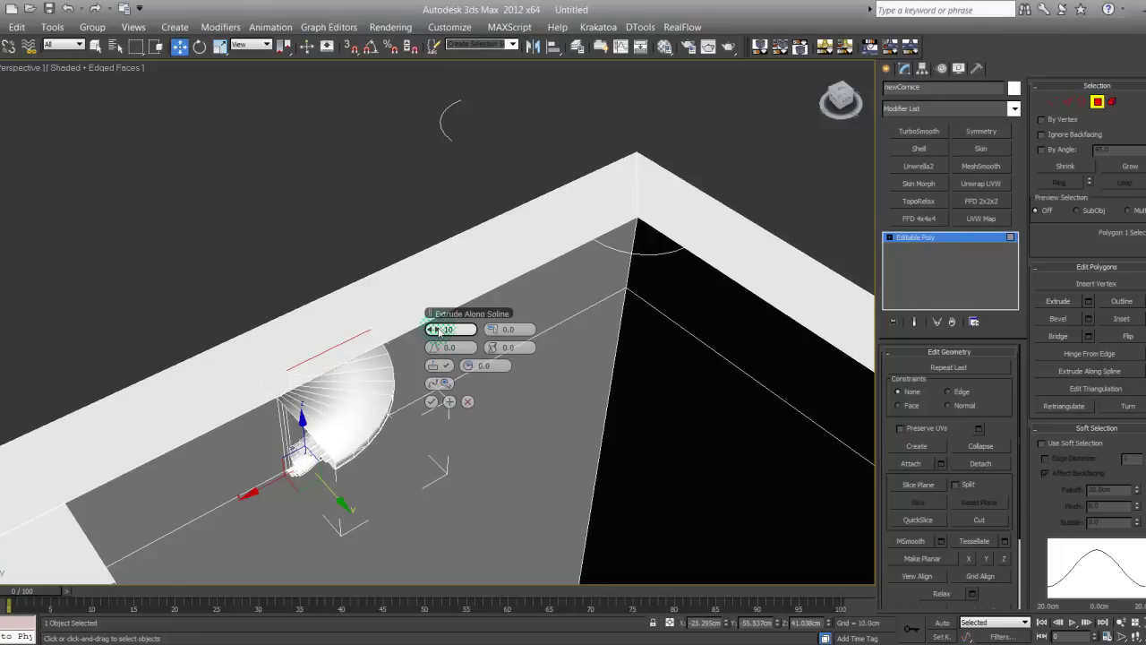
{"action": "left_click", "coordinate": [431, 403]}
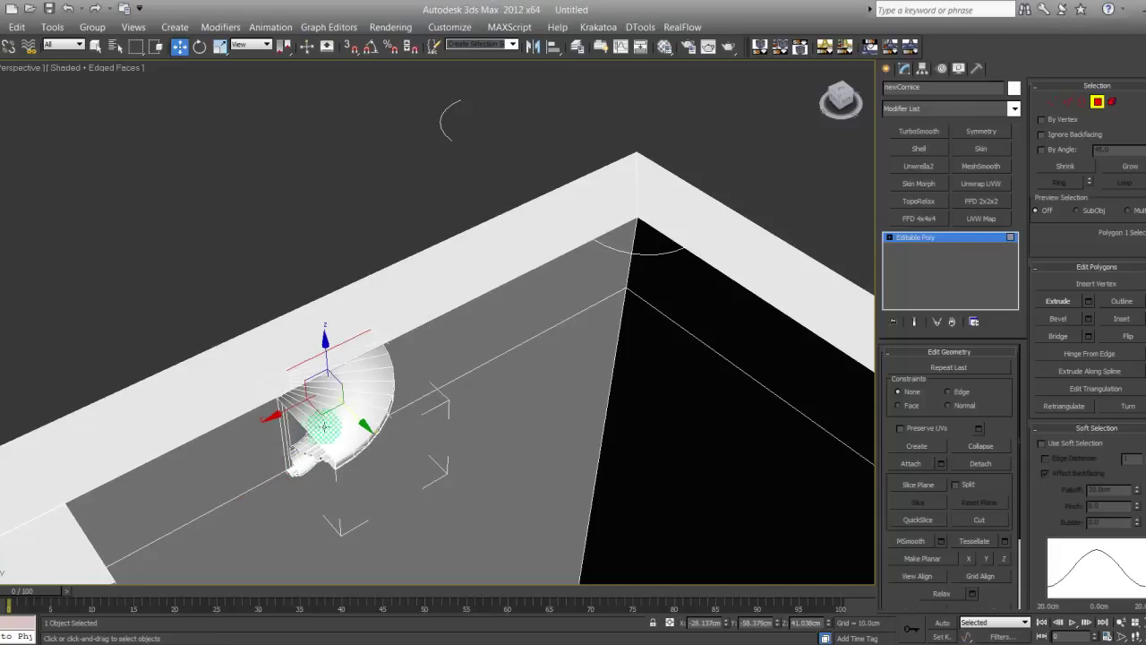
{"action": "left_click", "coordinate": [1097, 102]}
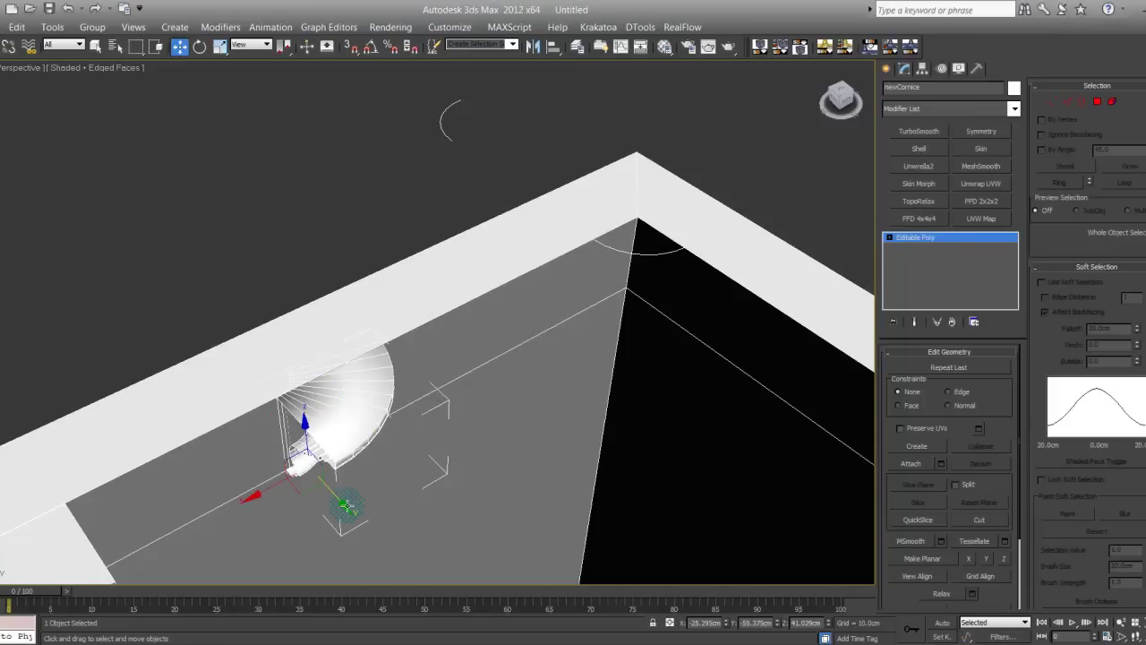
Step: Move the curved newCornice piece along Y away from the wall, to about -54.6 cm
{"action": "left_click", "coordinate": [371, 525]}
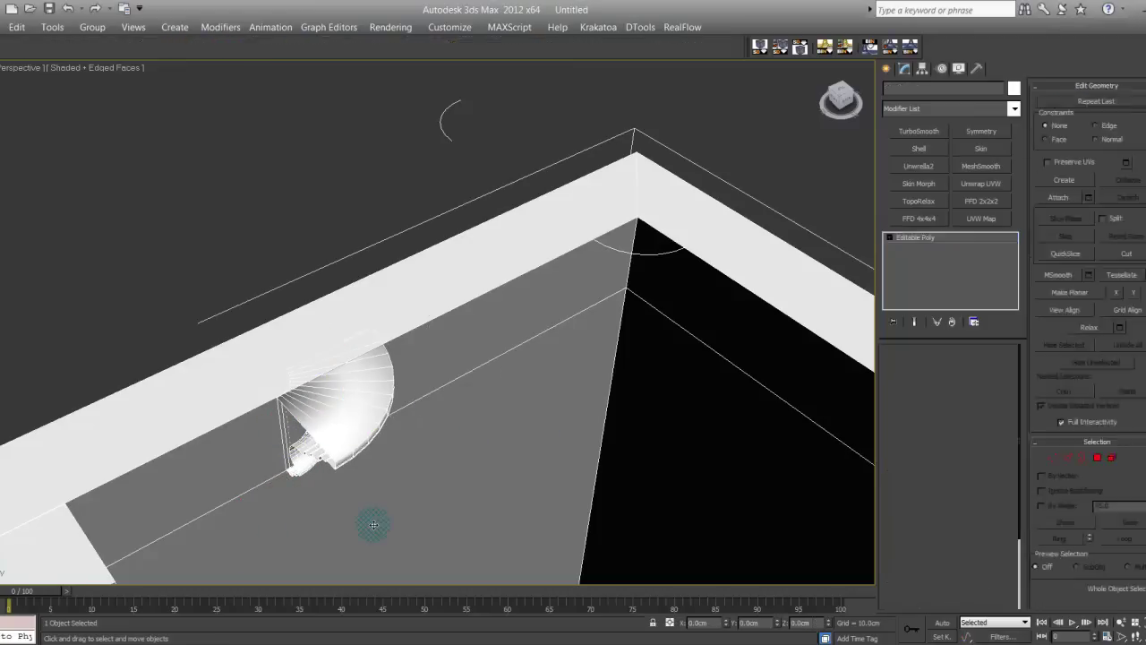
{"action": "left_click", "coordinate": [328, 414]}
{"action": "left_click_drag", "start_coordinate": [339, 497], "coordinate": [349, 510]}
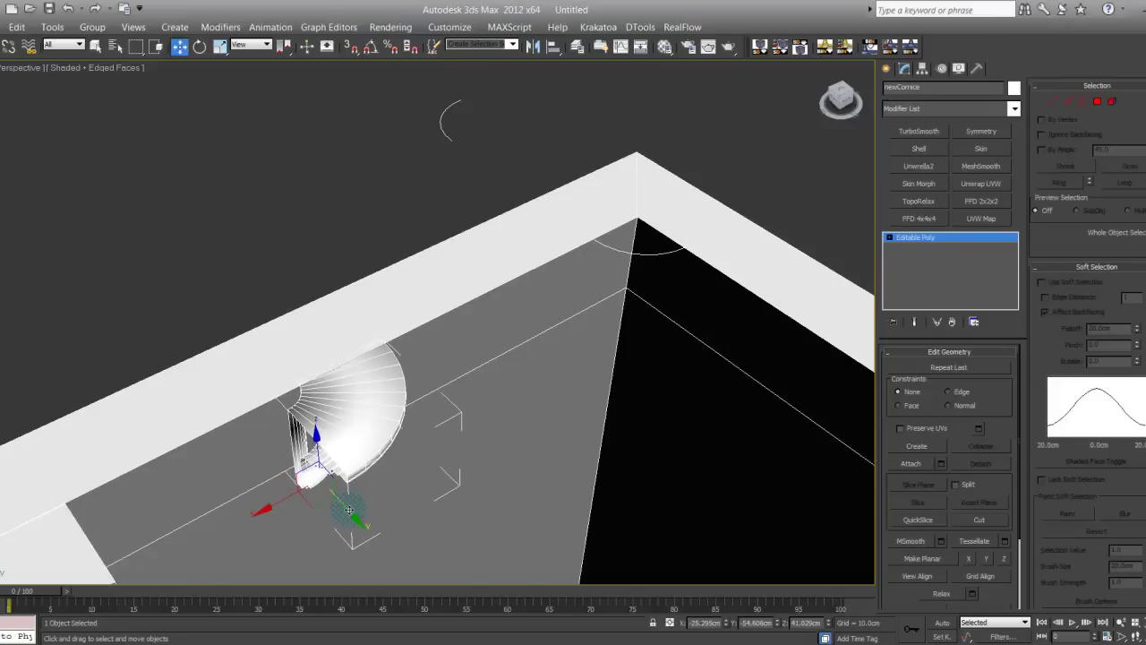
Step: Clone the end polygon of the straight Line001 cornice along X as a separate object named new1cornice
{"action": "middle_click_drag", "start_coordinate": [408, 211], "coordinate": [402, 269]}
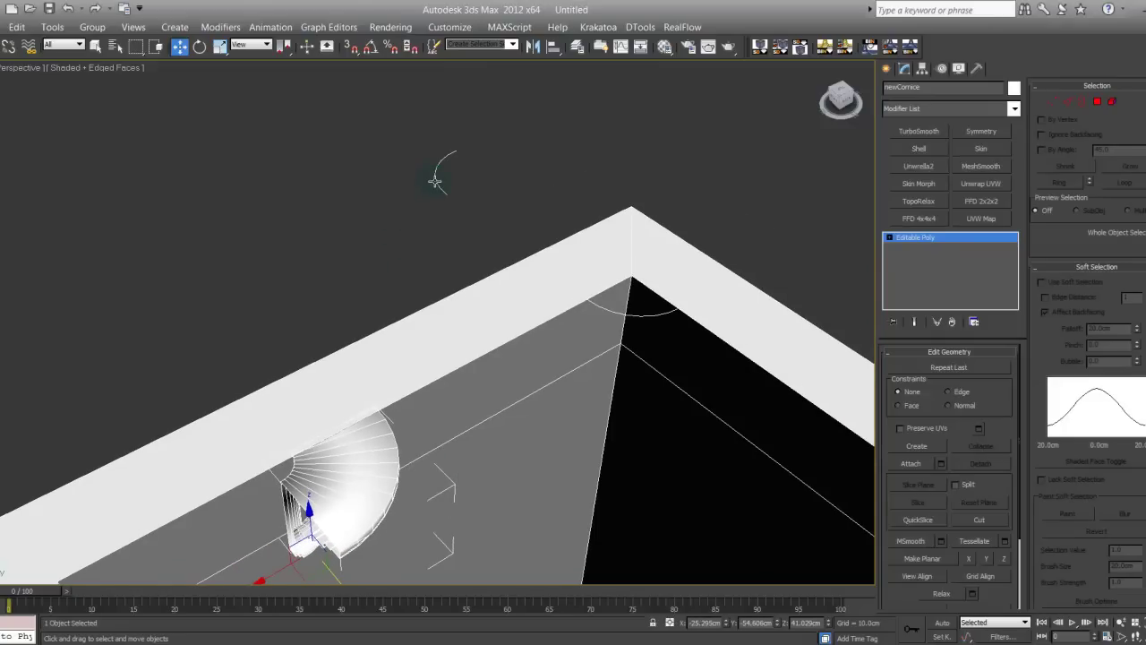
{"action": "middle_click_drag", "start_coordinate": [304, 309], "coordinate": [325, 384]}
{"action": "right_click", "coordinate": [325, 384]}
{"action": "left_click", "coordinate": [136, 343]}
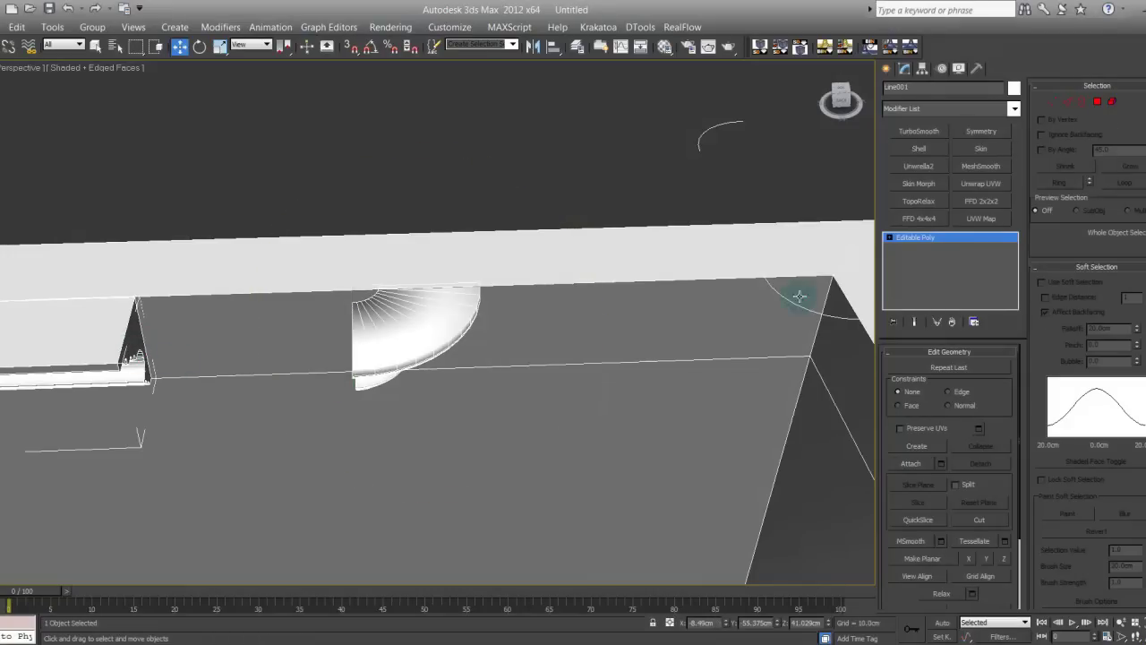
{"action": "left_click", "coordinate": [1097, 101]}
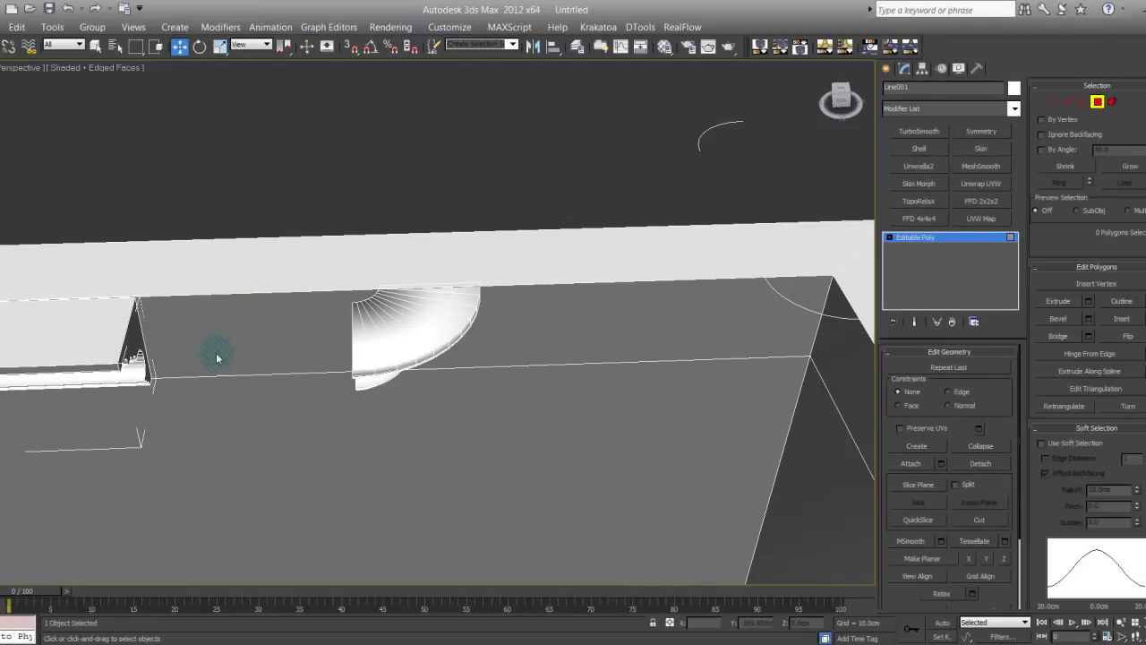
{"action": "left_click", "coordinate": [141, 349]}
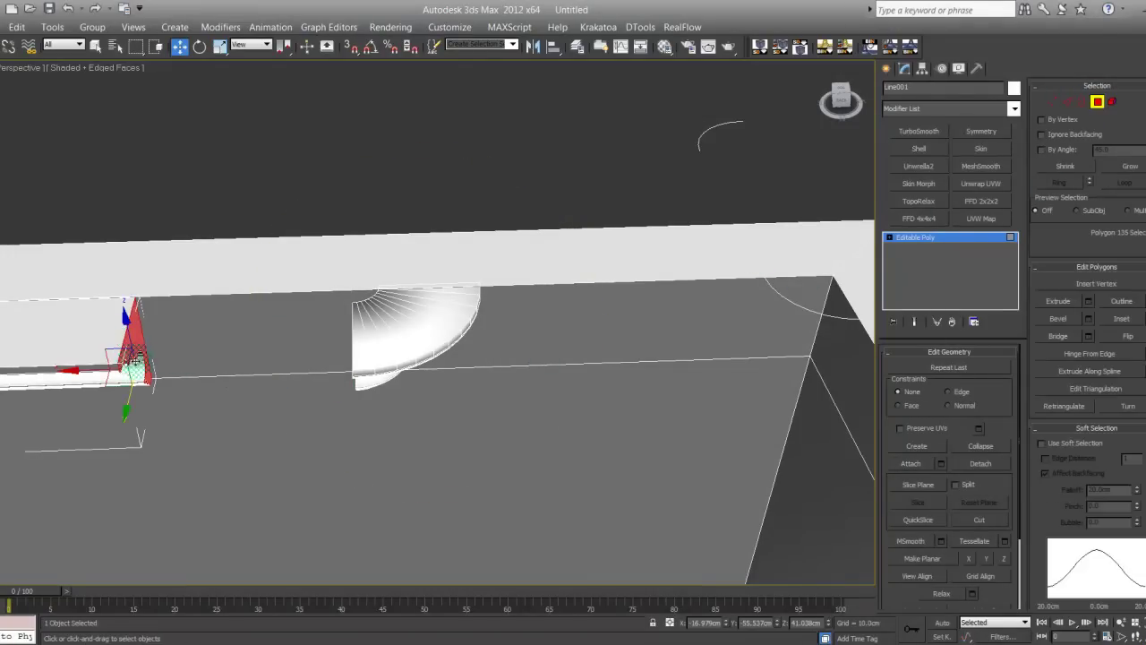
{"action": "left_click_drag", "start_coordinate": [85, 369], "coordinate": [511, 472]}
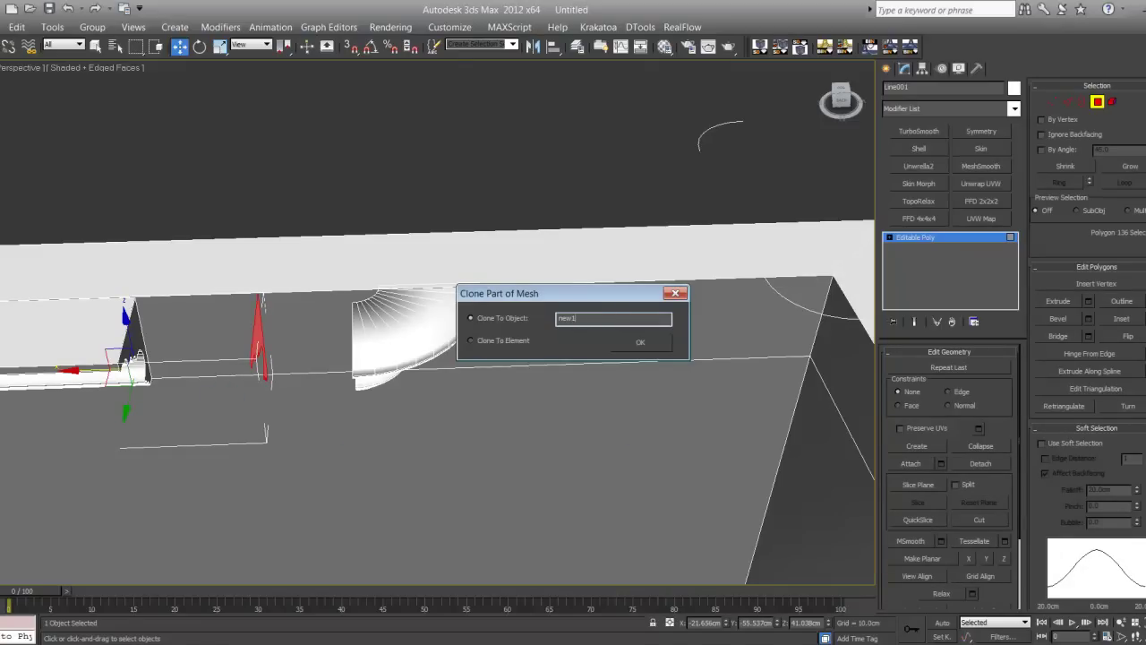
{"action": "key", "text": "Return"}
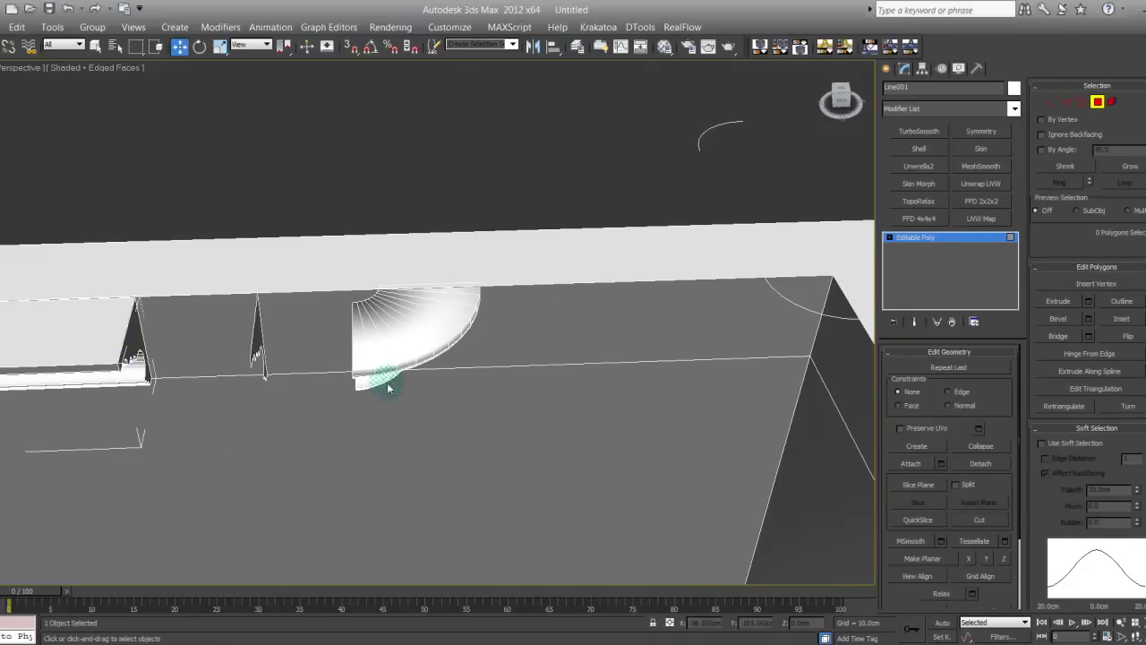
{"action": "left_click", "coordinate": [923, 69]}
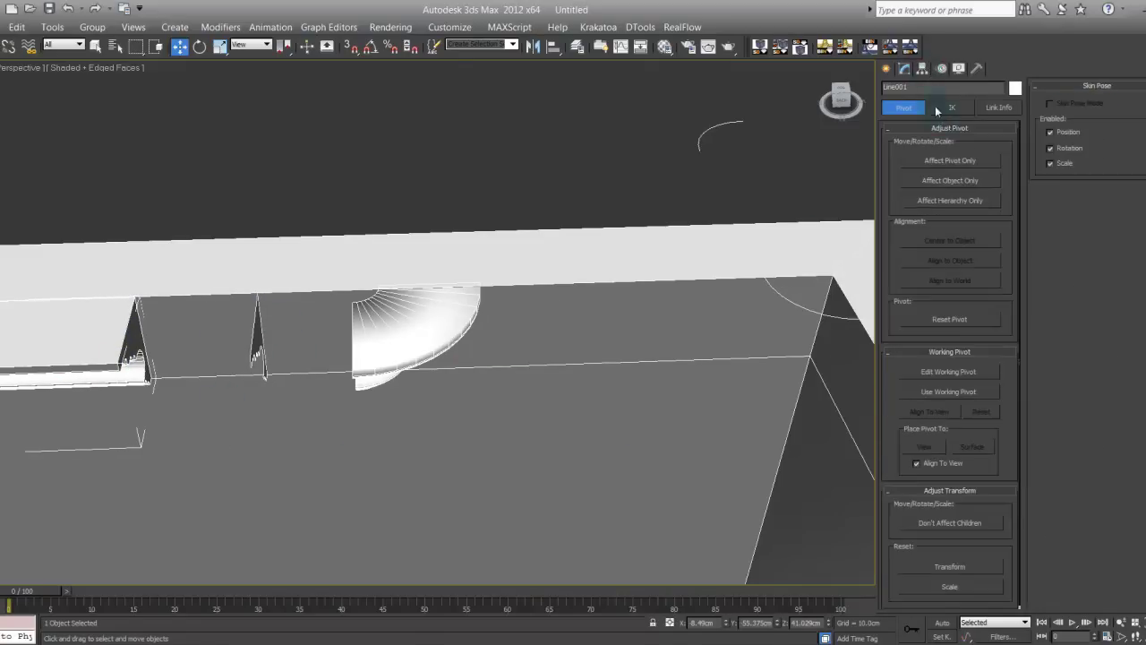
{"action": "left_click", "coordinate": [950, 160]}
{"action": "left_click", "coordinate": [934, 249]}
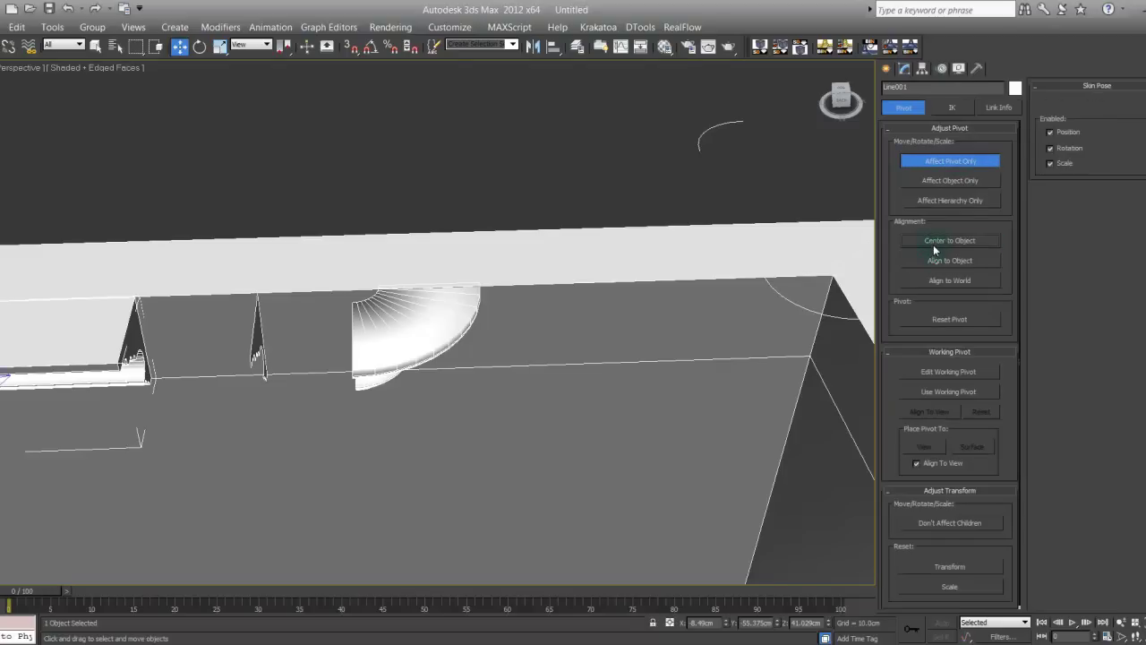
{"action": "left_click", "coordinate": [903, 69]}
{"action": "left_click", "coordinate": [888, 69]}
{"action": "left_click", "coordinate": [904, 69]}
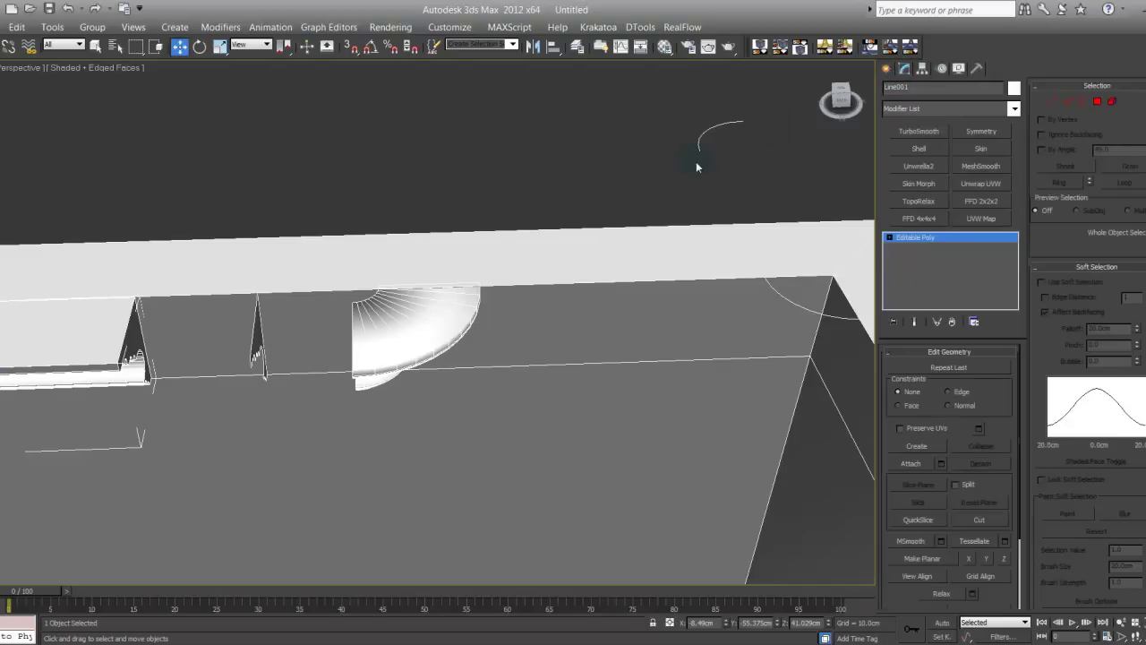
Step: Center the pivot of the new1cornice profile to the object using Affect Pivot Only
{"action": "left_click", "coordinate": [257, 333]}
{"action": "left_click", "coordinate": [255, 337]}
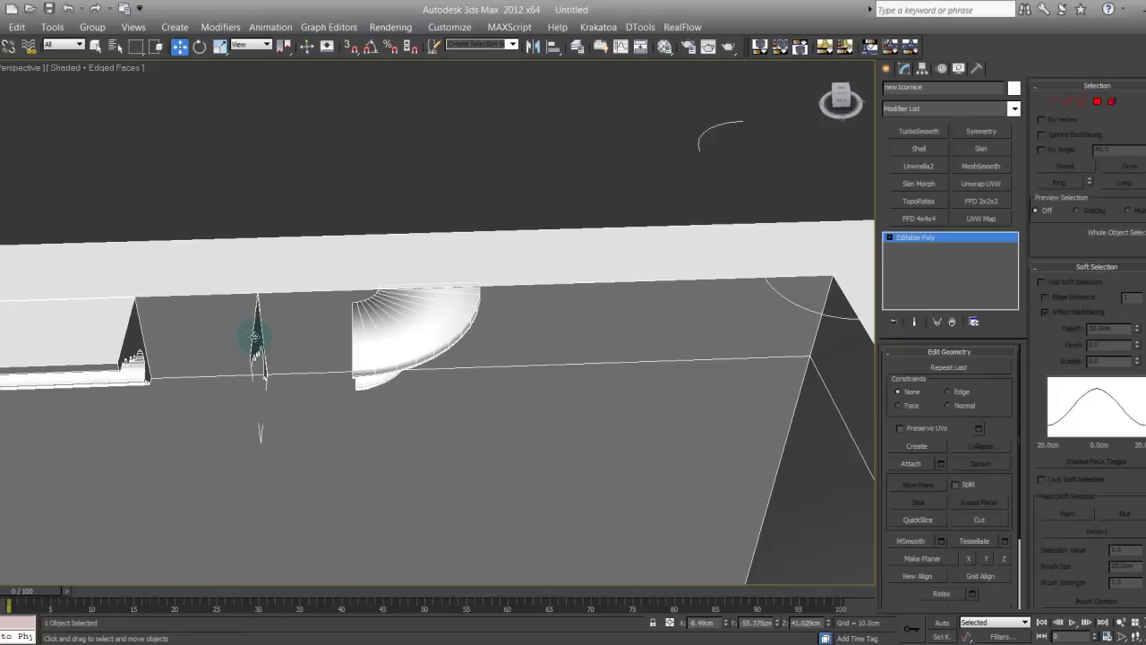
{"action": "left_click", "coordinate": [922, 68]}
{"action": "left_click", "coordinate": [950, 160]}
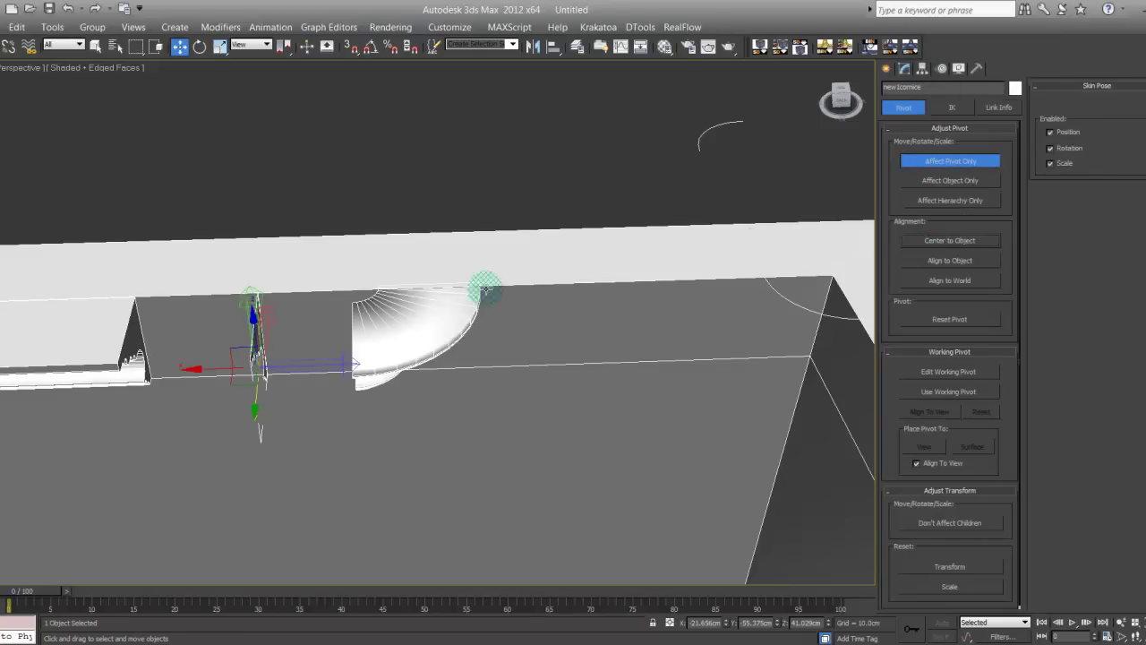
{"action": "left_click", "coordinate": [940, 161]}
{"action": "left_click", "coordinate": [258, 354]}
{"action": "left_click", "coordinate": [258, 354]}
Step: Set up Extrude Along Spline on the new1cornice polygon, using the arc behind the wall as the path and aligning to the face normal
{"action": "middle_click_drag", "start_coordinate": [514, 269], "coordinate": [476, 304]}
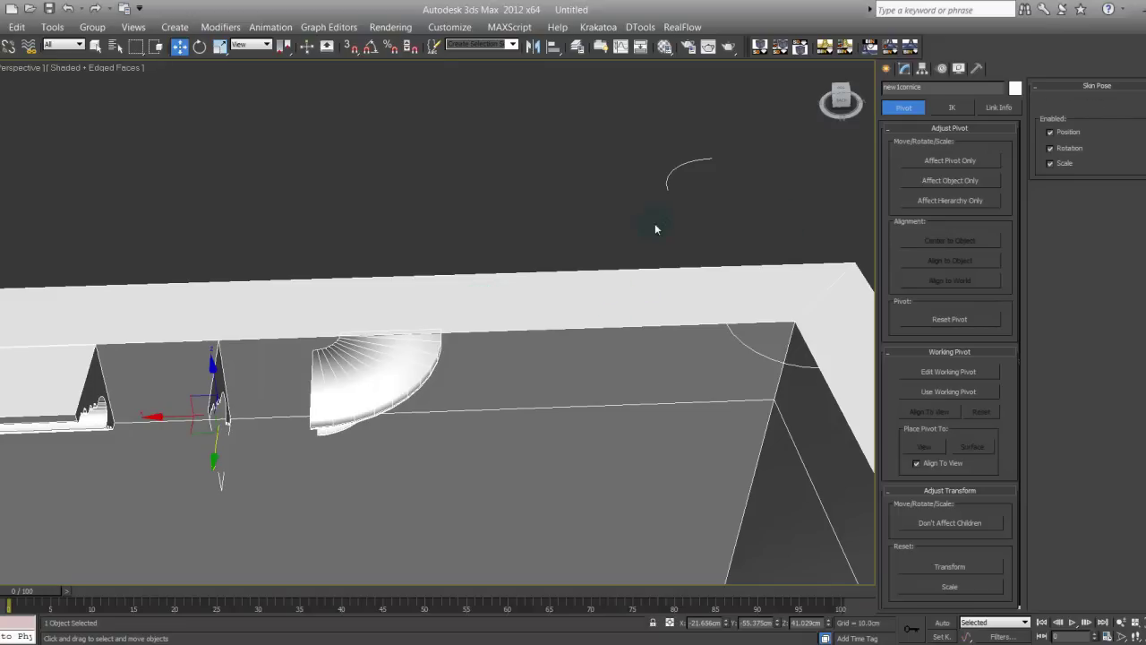
{"action": "left_click", "coordinate": [904, 69]}
{"action": "left_click", "coordinate": [1096, 101]}
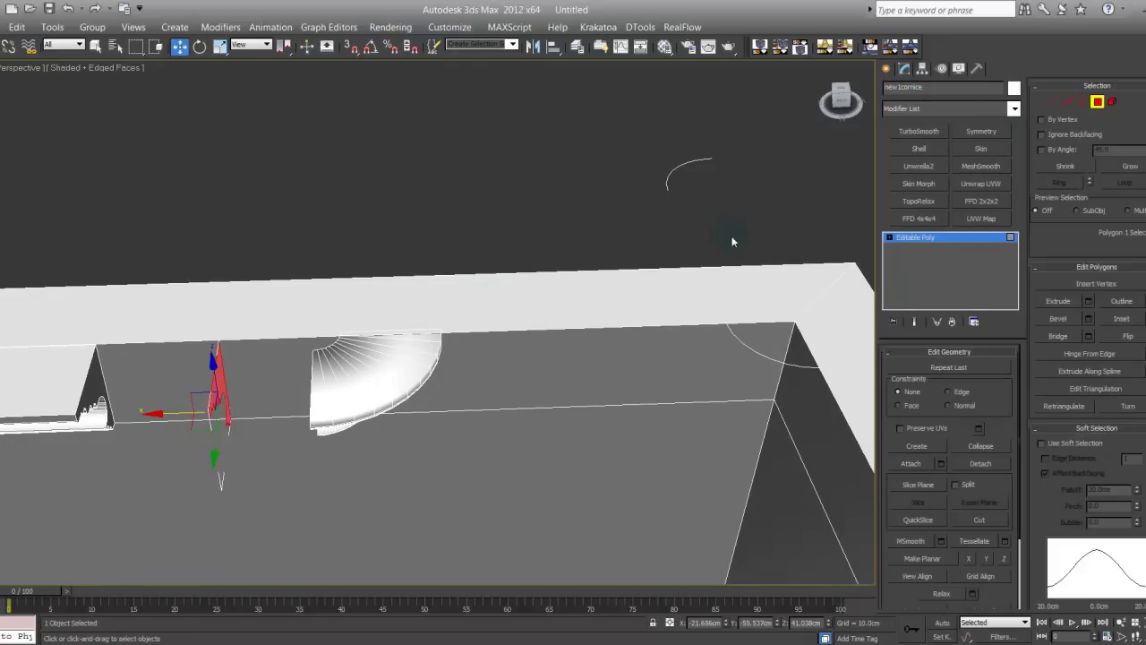
{"action": "left_click", "coordinate": [1141, 373]}
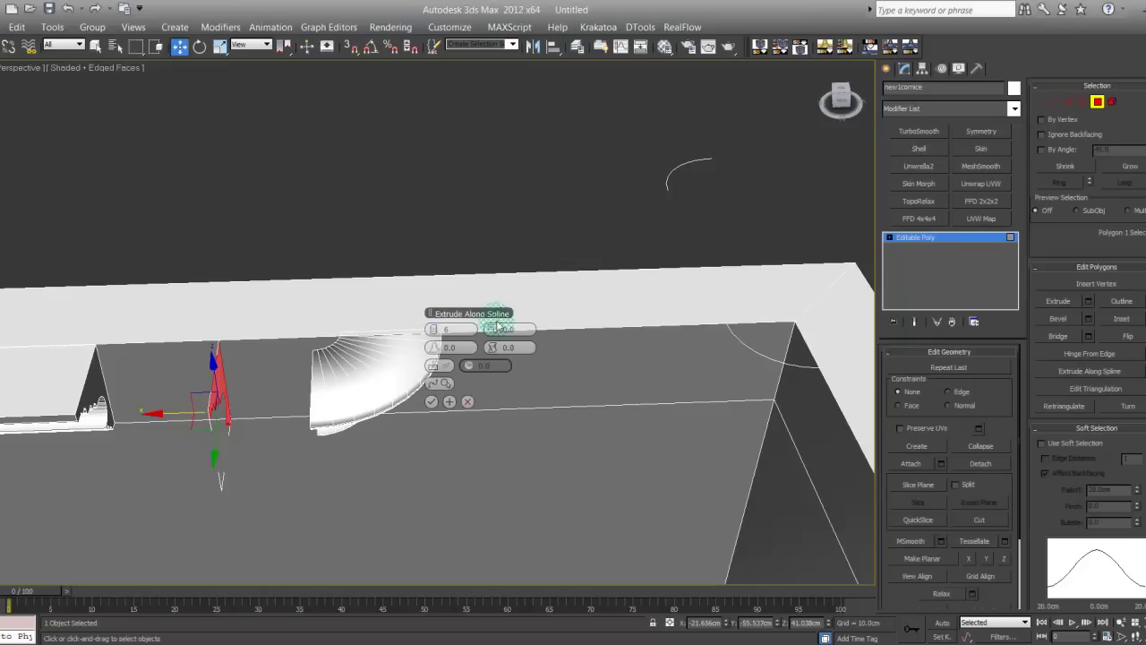
{"action": "left_click", "coordinate": [438, 384]}
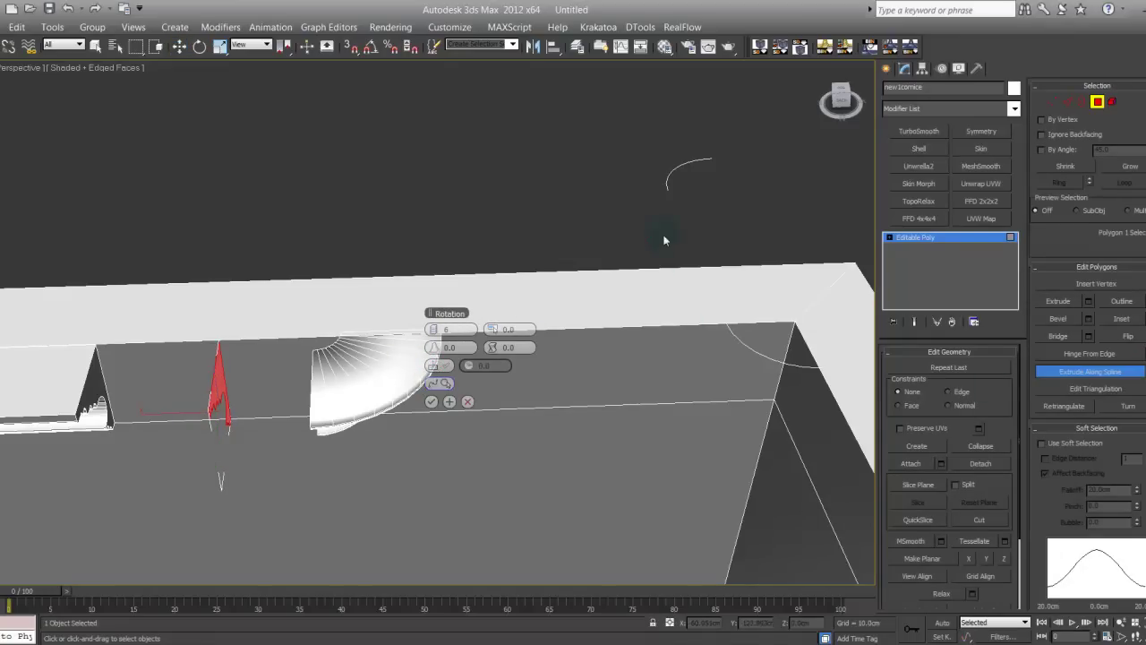
{"action": "left_click", "coordinate": [668, 184]}
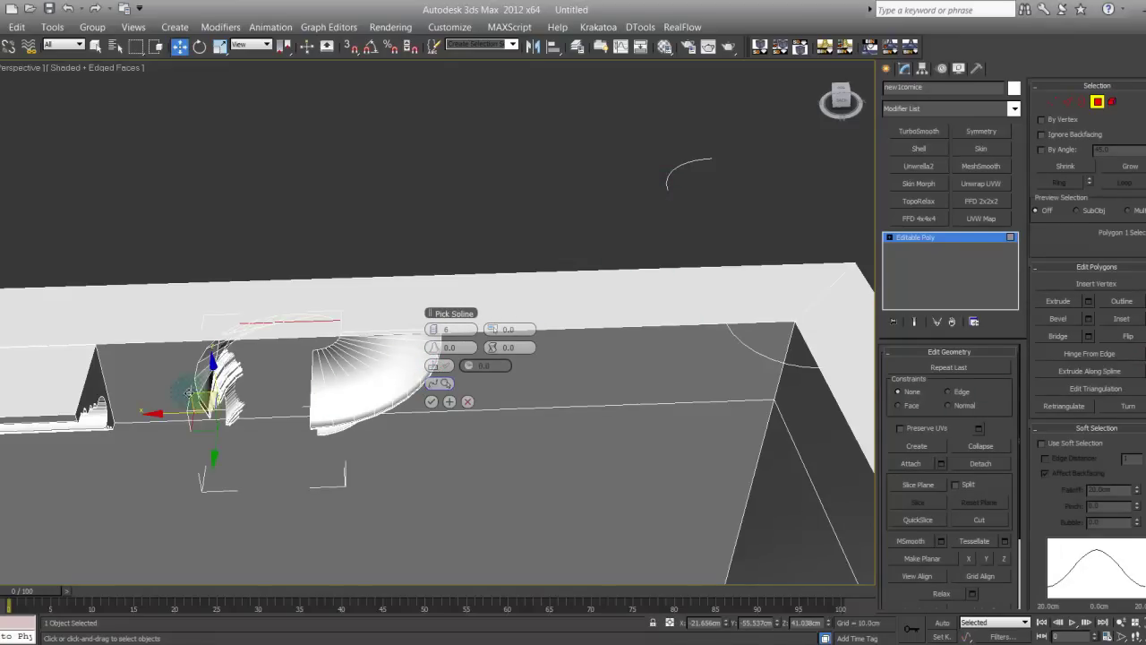
{"action": "left_click", "coordinate": [440, 367]}
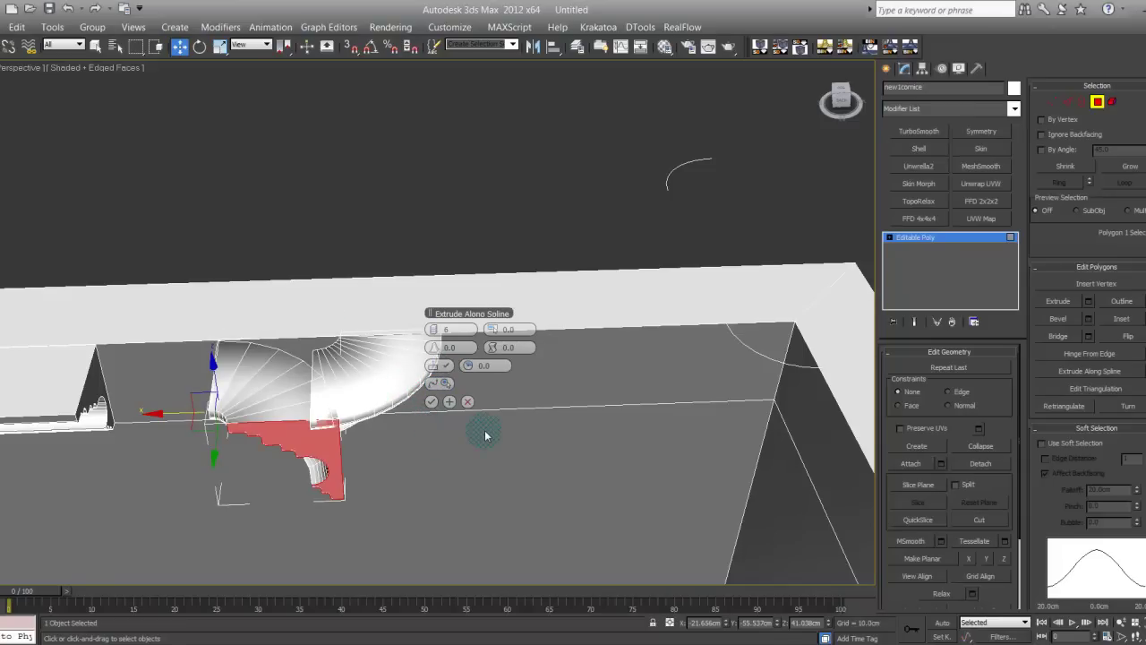
{"action": "middle_click_drag", "start_coordinate": [490, 434], "coordinate": [511, 410]}
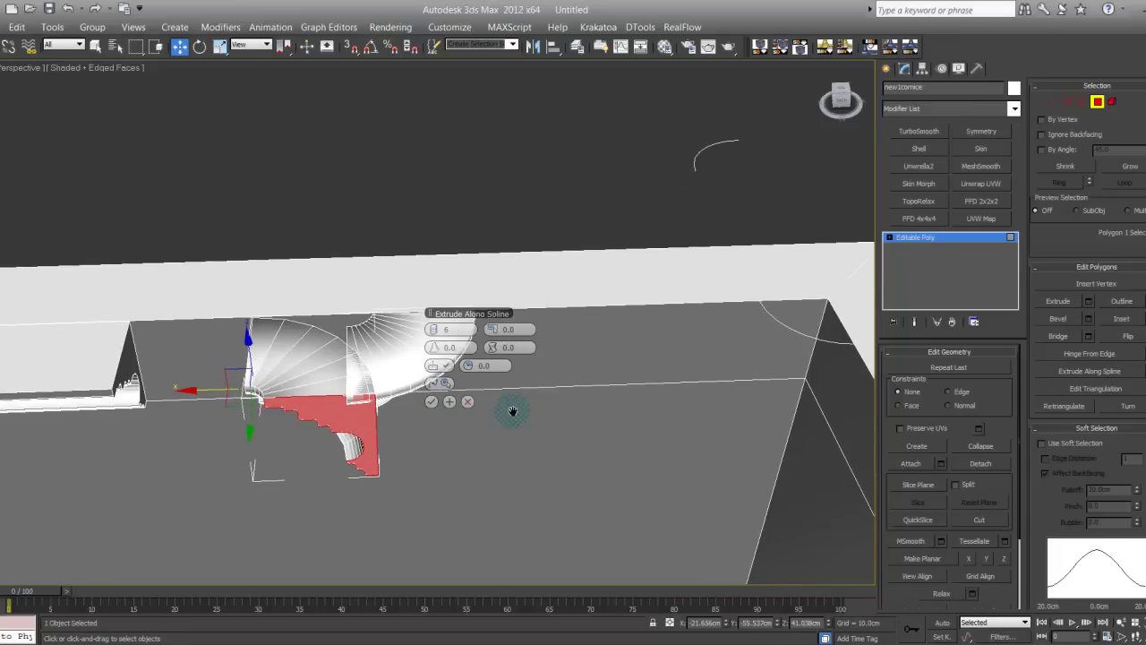
Step: Raise the spline extrusion to 9 segments, apply it and leave polygon editing
{"action": "left_click", "coordinate": [436, 331]}
{"action": "left_click", "coordinate": [436, 331]}
{"action": "left_click", "coordinate": [436, 331]}
{"action": "left_click", "coordinate": [436, 331]}
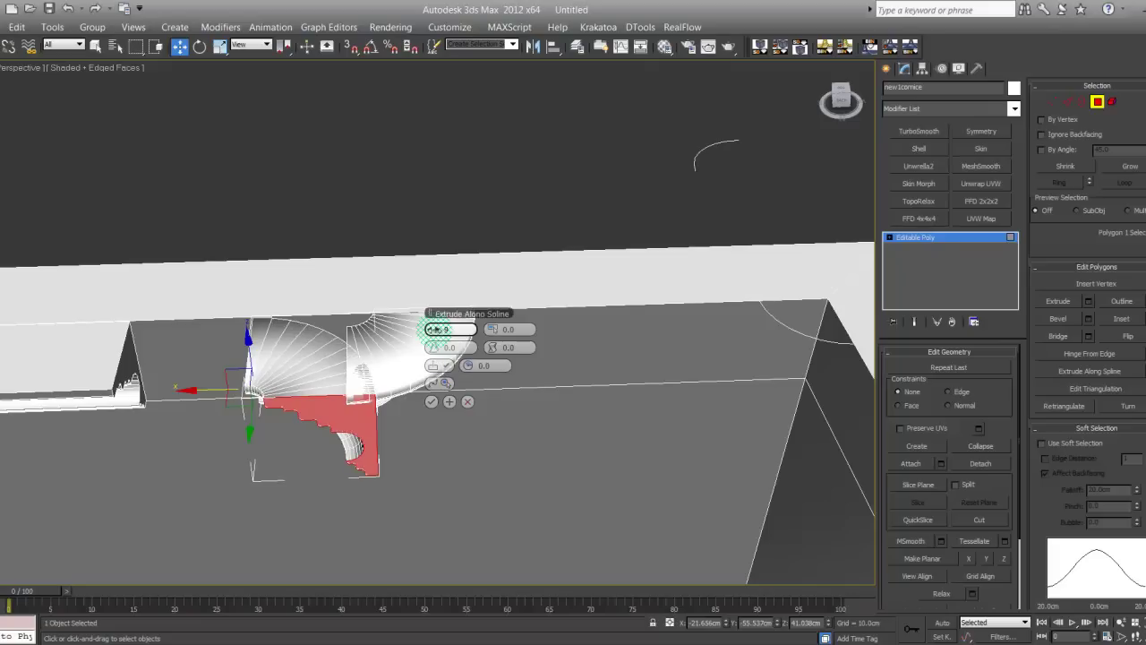
{"action": "left_click", "coordinate": [431, 402]}
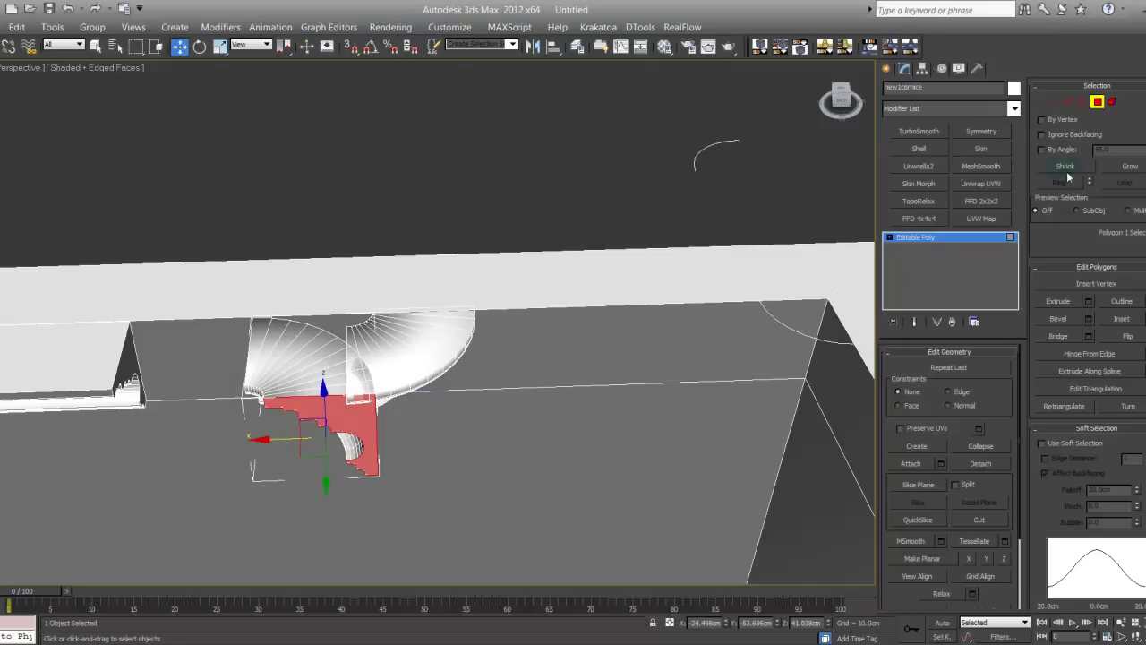
{"action": "left_click", "coordinate": [1097, 102]}
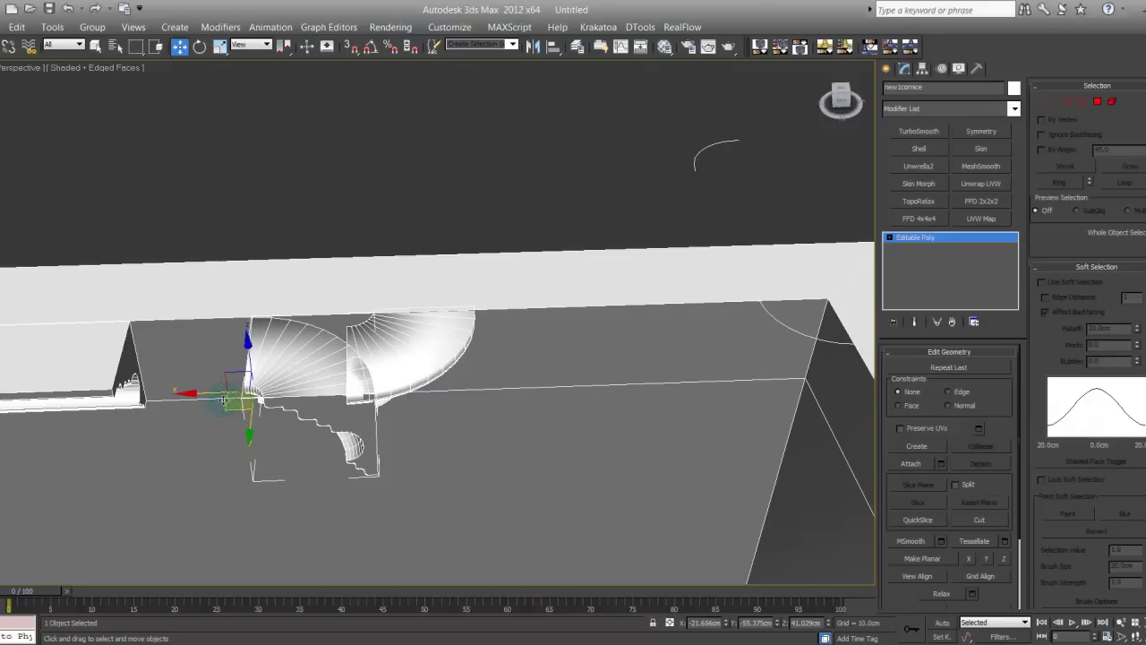
Step: Move the curved new1cornice piece along X towards the inner wall corner and move the corner arc out beyond the wall
{"action": "left_click_drag", "start_coordinate": [210, 396], "coordinate": [644, 363]}
{"action": "left_click", "coordinate": [823, 340]}
{"action": "left_click", "coordinate": [838, 318]}
{"action": "left_click_drag", "start_coordinate": [839, 318], "coordinate": [720, 198]}
{"action": "left_click", "coordinate": [526, 247]}
Step: Shift the new1cornice piece slightly farther along X to fit the inner wall corner
{"action": "middle_click_drag", "start_coordinate": [525, 246], "coordinate": [463, 248]}
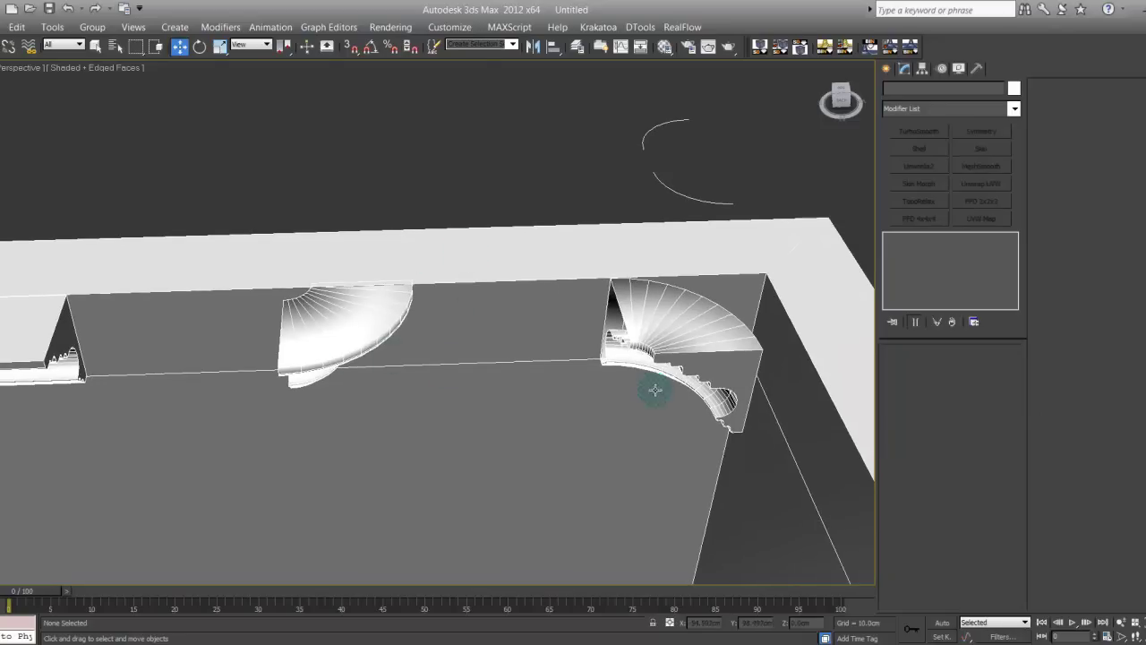
{"action": "left_click", "coordinate": [732, 360]}
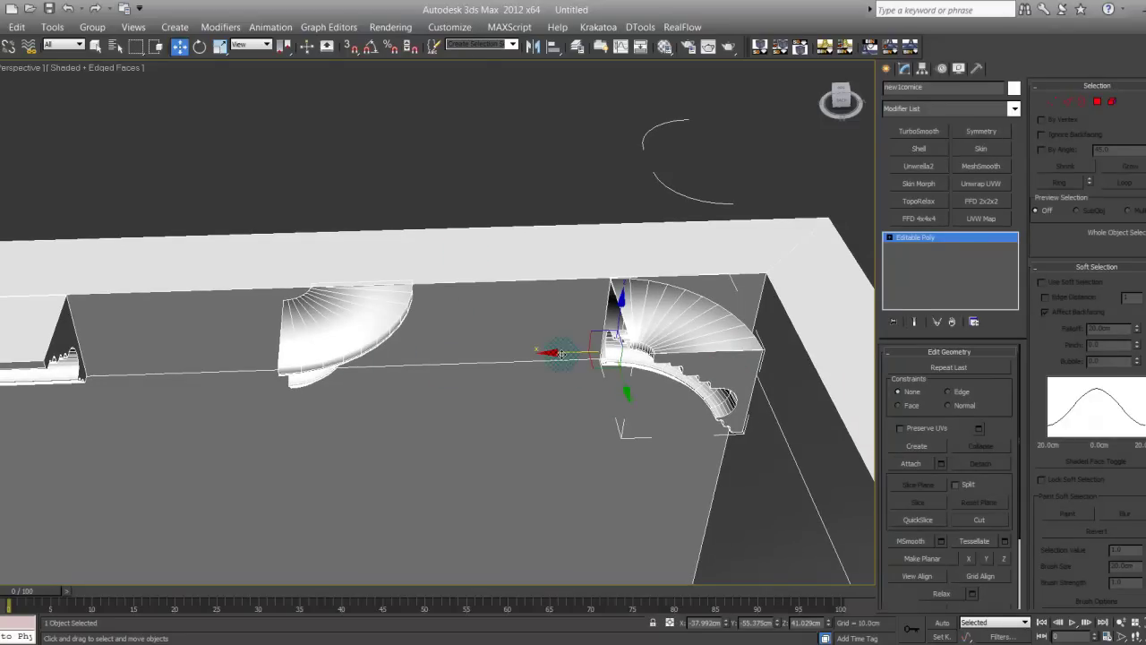
{"action": "left_click_drag", "start_coordinate": [562, 352], "coordinate": [601, 351]}
Step: Move the curved newCornice piece along X past the straight cornice to the opposite end of the wall
{"action": "middle_click_drag", "start_coordinate": [503, 408], "coordinate": [631, 361]}
{"action": "left_click", "coordinate": [672, 229]}
{"action": "middle_click_drag", "start_coordinate": [517, 368], "coordinate": [622, 386]}
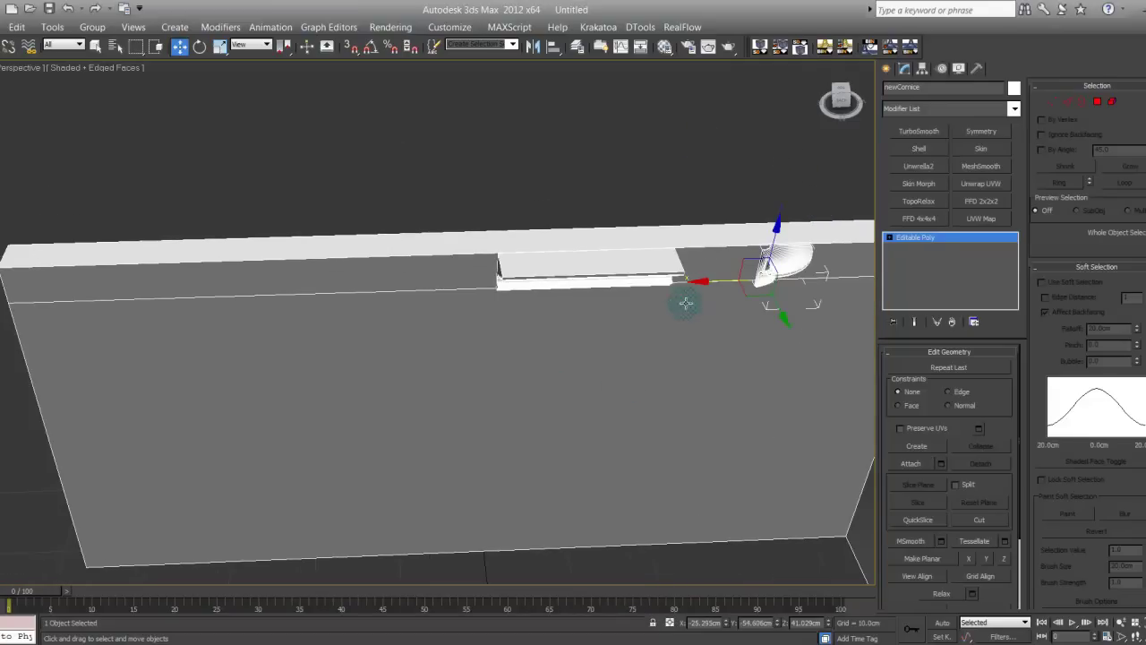
{"action": "left_click_drag", "start_coordinate": [712, 281], "coordinate": [2, 301]}
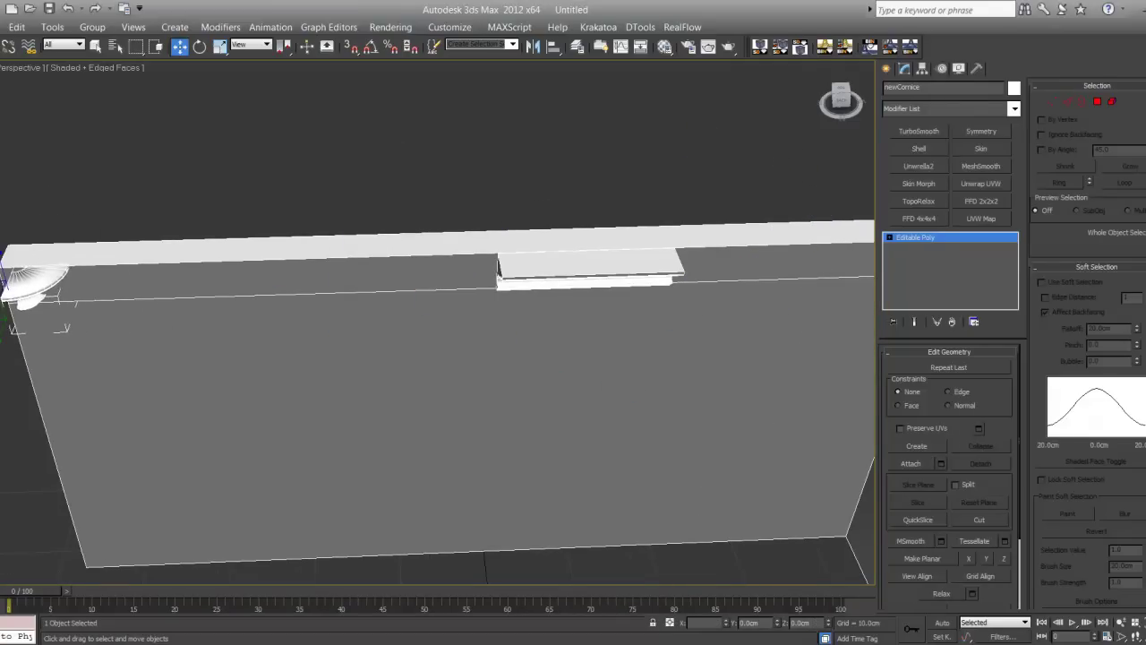
Step: In Top view, shift the newCornice piece along X to about 47.6 cm and rotate it 90 degrees clockwise
{"action": "middle_click_drag", "start_coordinate": [118, 359], "coordinate": [284, 412]}
{"action": "key", "text": "t"}
{"action": "middle_click_drag", "start_coordinate": [437, 399], "coordinate": [391, 317]}
{"action": "scroll", "coordinate": [391, 318], "scroll_direction": "up", "scroll_amount": 6}
{"action": "middle_click_drag", "start_coordinate": [389, 439], "coordinate": [315, 163]}
{"action": "scroll", "coordinate": [417, 249], "scroll_direction": "up", "scroll_amount": 3}
{"action": "middle_click_drag", "start_coordinate": [421, 318], "coordinate": [284, 340]}
{"action": "left_click_drag", "start_coordinate": [656, 174], "coordinate": [694, 178]}
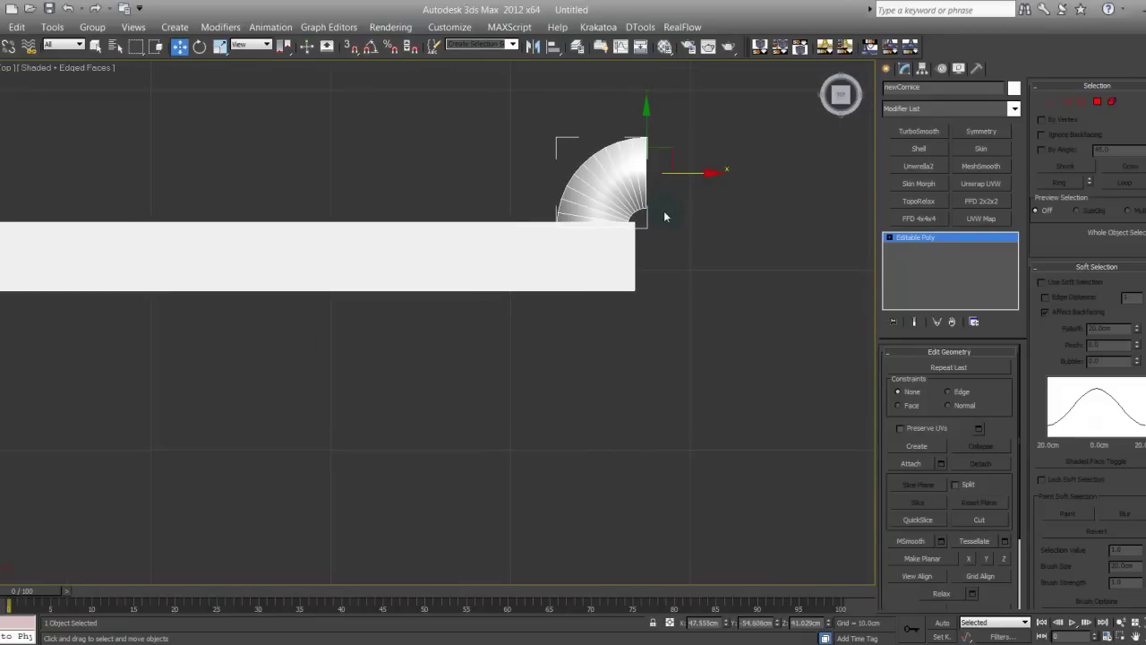
{"action": "key", "text": "e"}
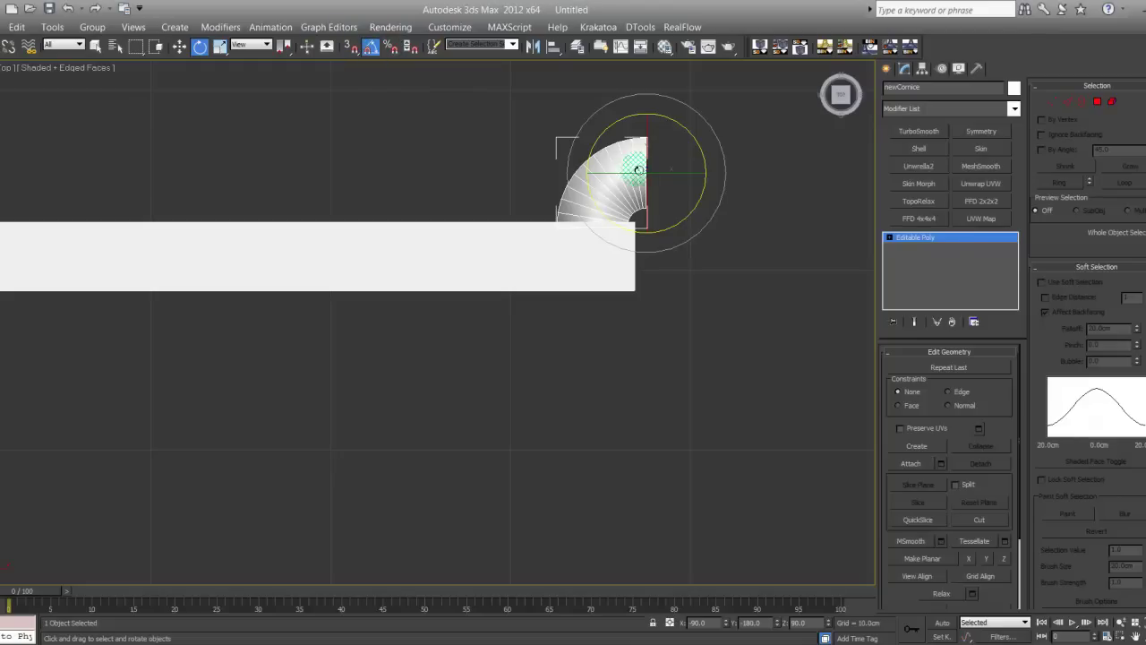
{"action": "left_click_drag", "start_coordinate": [700, 150], "coordinate": [737, 196]}
Step: Move the rotated newCornice piece onto the wall's end corner, at about X 48.86 cm and Y -58.4 cm
{"action": "key", "text": "w"}
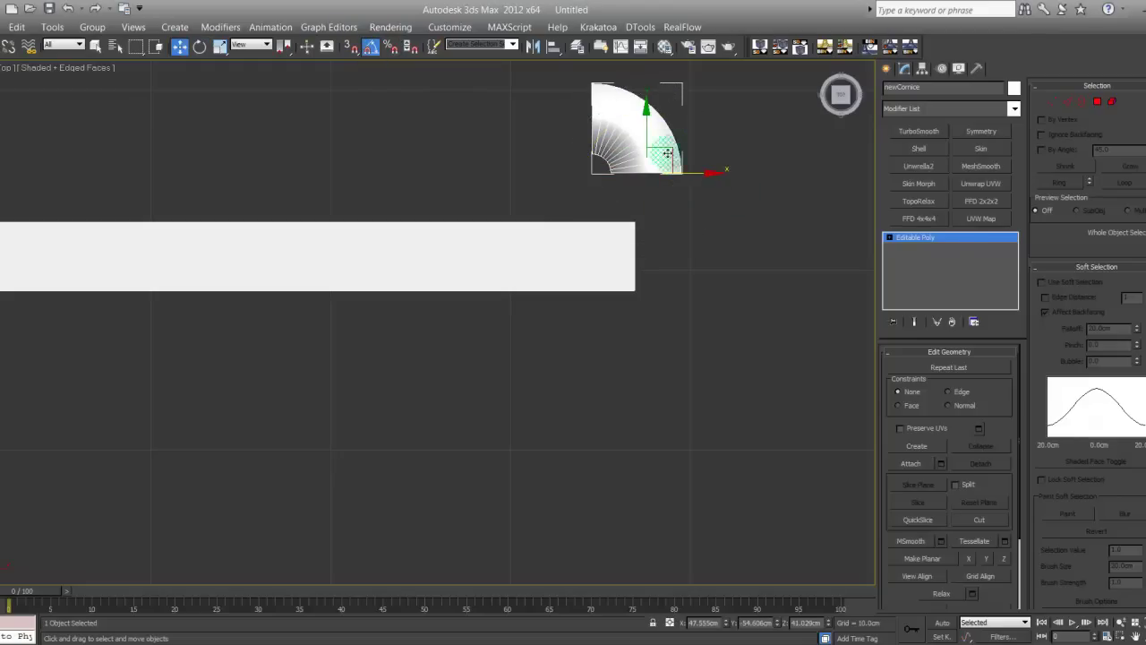
{"action": "left_click_drag", "start_coordinate": [672, 150], "coordinate": [695, 219]}
{"action": "scroll", "coordinate": [625, 196], "scroll_direction": "up", "scroll_amount": 5}
{"action": "middle_click_drag", "start_coordinate": [627, 195], "coordinate": [504, 263]}
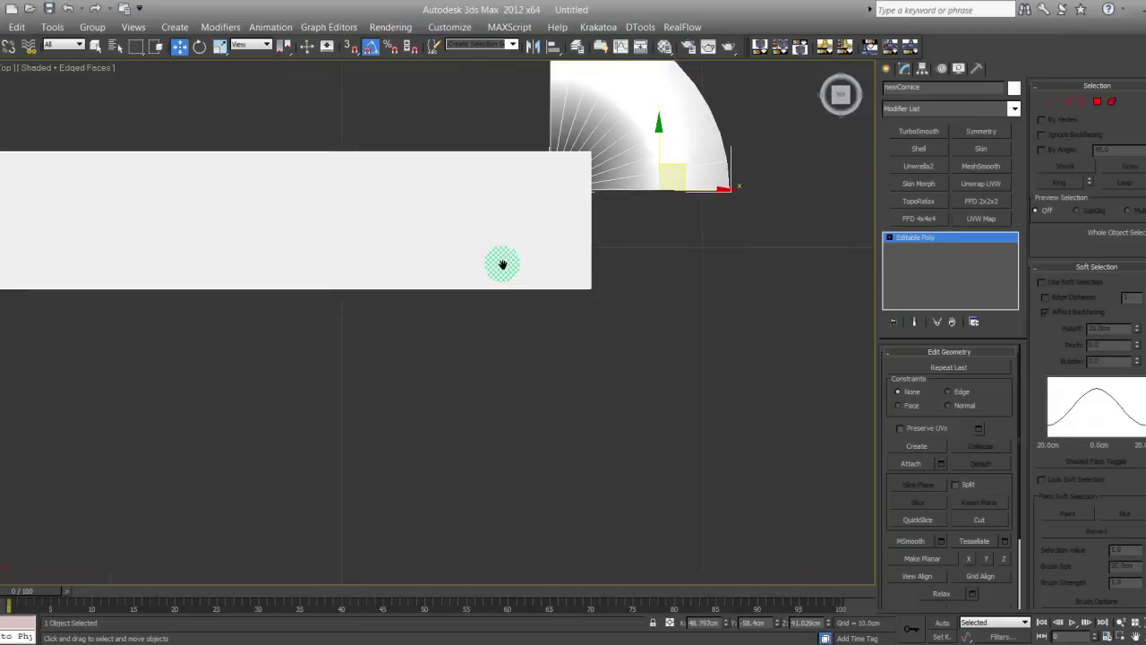
{"action": "middle_click_drag", "start_coordinate": [576, 255], "coordinate": [568, 256]}
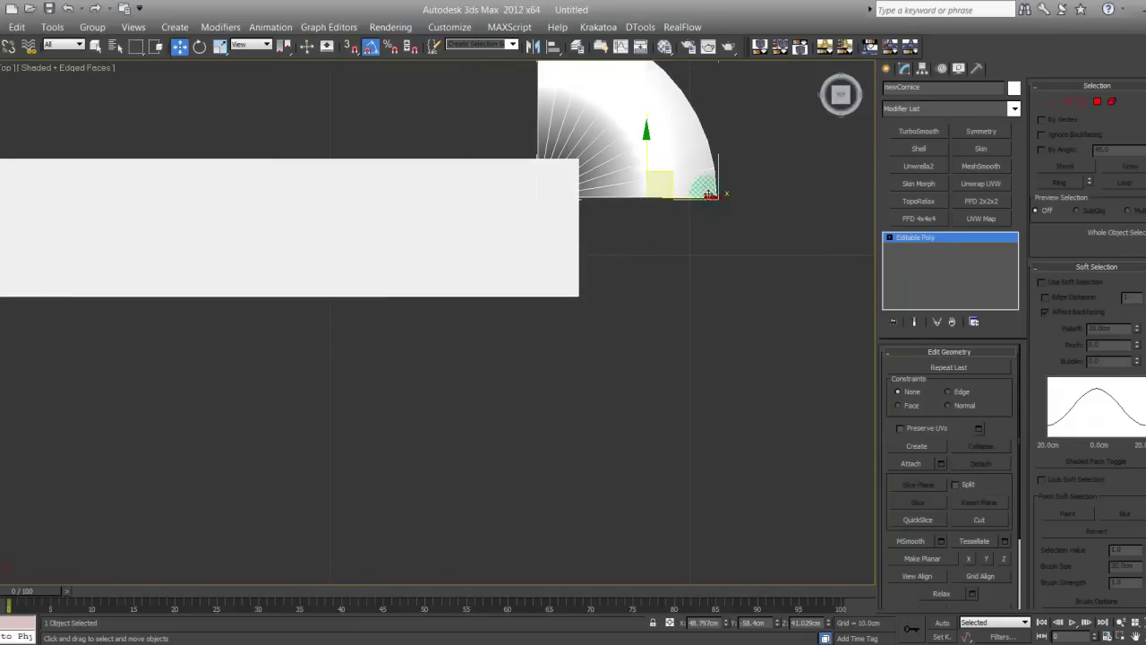
{"action": "left_click_drag", "start_coordinate": [710, 196], "coordinate": [713, 196]}
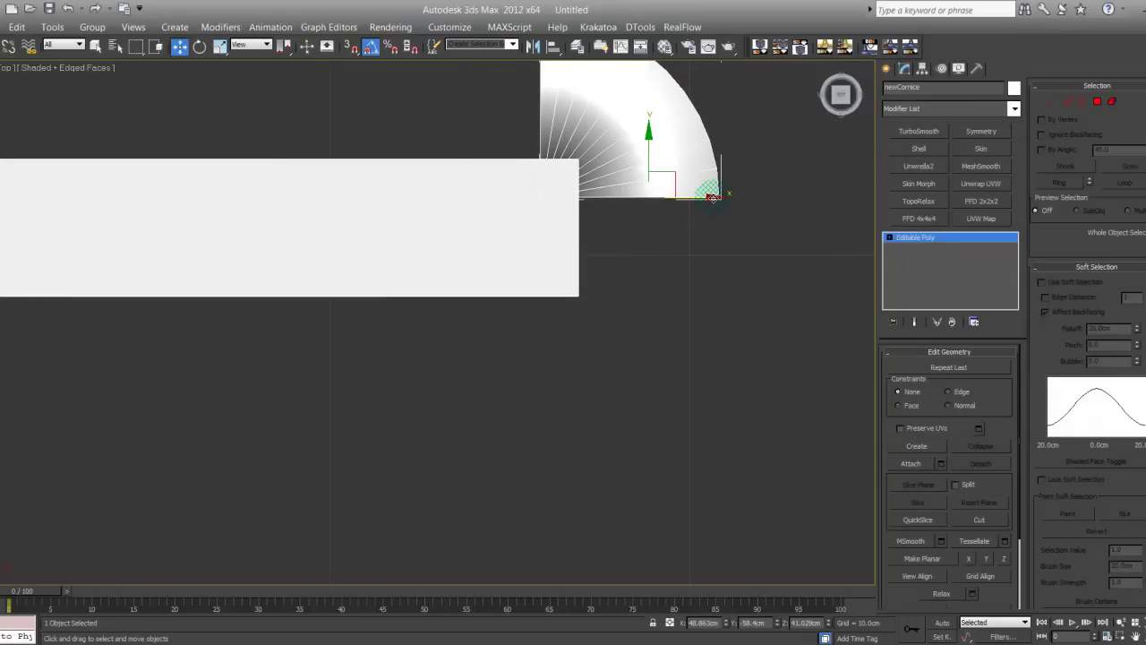
Step: Examine the fit of the newCornice piece at the wall end in wireframe, and inspect the wall layout and opposite corner in Top view
{"action": "middle_click_drag", "start_coordinate": [602, 171], "coordinate": [618, 215]}
{"action": "scroll", "coordinate": [618, 215], "scroll_direction": "up", "scroll_amount": 2}
{"action": "scroll", "coordinate": [620, 214], "scroll_direction": "down", "scroll_amount": 1}
{"action": "scroll", "coordinate": [619, 213], "scroll_direction": "down", "scroll_amount": 2}
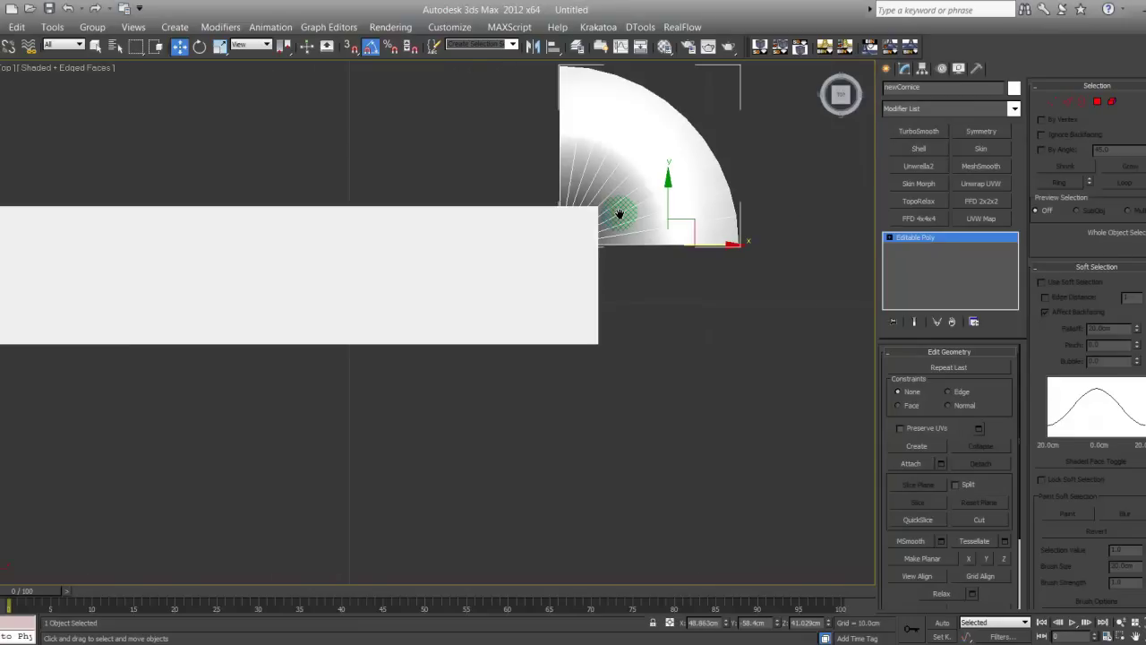
{"action": "key", "text": "F3"}
{"action": "key", "text": "F3"}
{"action": "middle_click_drag", "start_coordinate": [420, 262], "coordinate": [595, 295]}
{"action": "scroll", "coordinate": [589, 301], "scroll_direction": "down", "scroll_amount": 3}
{"action": "middle_click_drag", "start_coordinate": [229, 295], "coordinate": [649, 313]}
{"action": "middle_click_drag", "start_coordinate": [397, 311], "coordinate": [325, 268]}
{"action": "scroll", "coordinate": [338, 299], "scroll_direction": "up", "scroll_amount": 2}
{"action": "scroll", "coordinate": [330, 296], "scroll_direction": "down", "scroll_amount": 2}
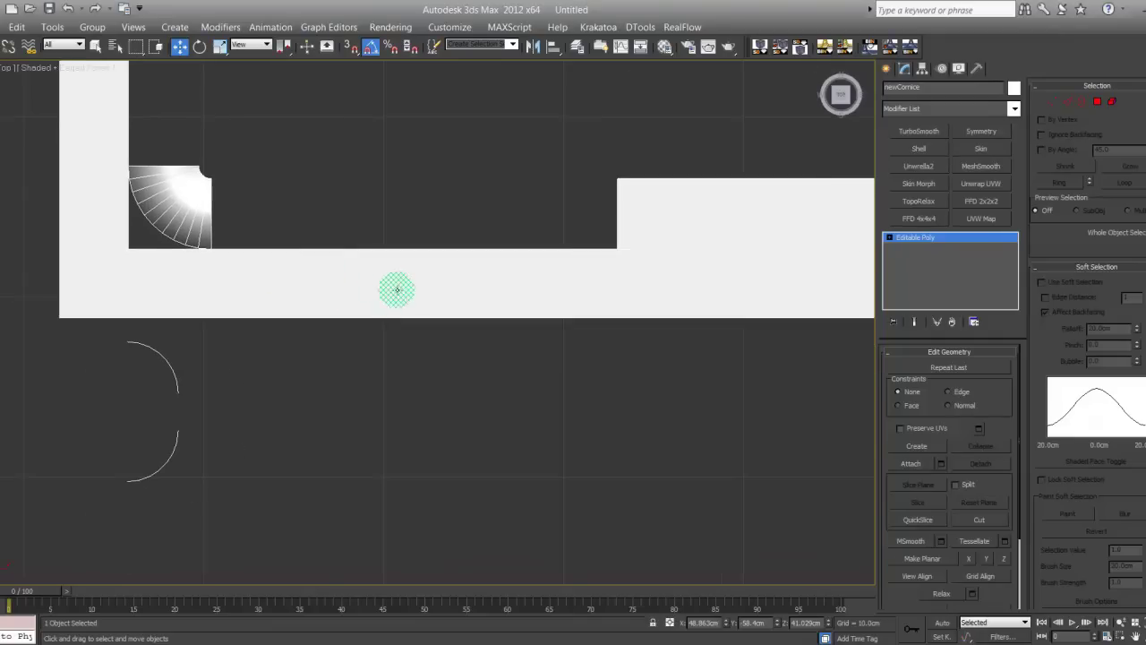
Step: Copy the straight cornice Line001 along X toward the curved piece at the inner wall corner, to about X -31.1 cm
{"action": "middle_click_drag", "start_coordinate": [435, 307], "coordinate": [366, 320], "text": "alt"}
{"action": "key", "text": "w"}
{"action": "left_click", "coordinate": [550, 290]}
{"action": "key", "text": "z"}
{"action": "scroll", "coordinate": [568, 308], "scroll_direction": "down", "scroll_amount": 2}
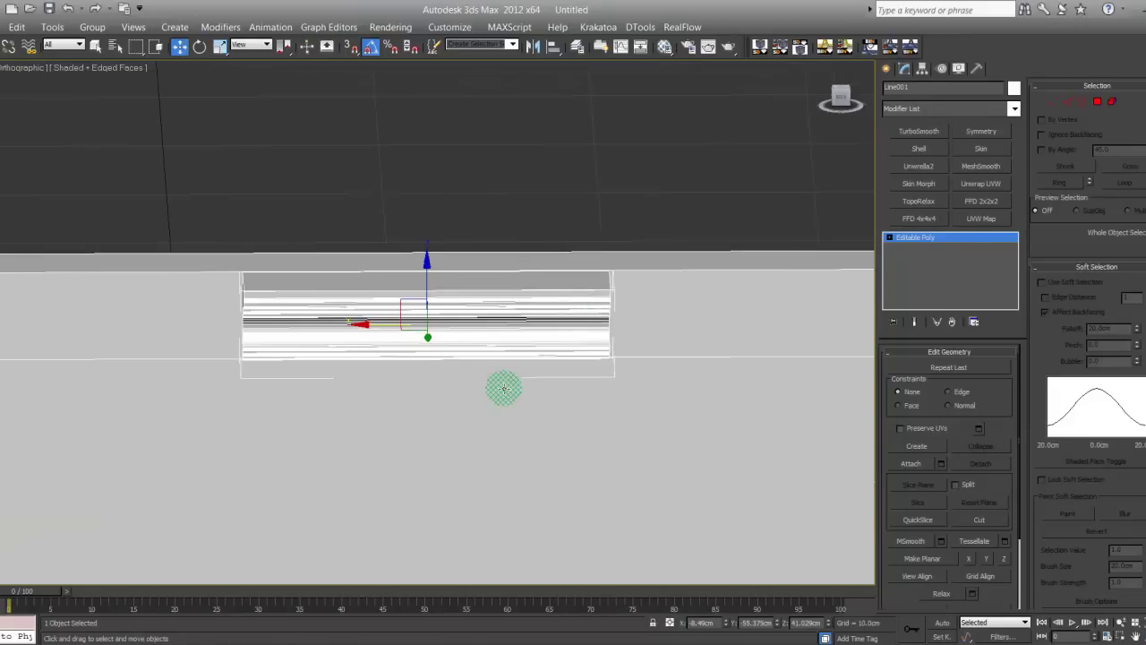
{"action": "scroll", "coordinate": [503, 388], "scroll_direction": "down", "scroll_amount": 1}
{"action": "scroll", "coordinate": [501, 386], "scroll_direction": "down", "scroll_amount": 3}
{"action": "middle_click_drag", "start_coordinate": [499, 384], "coordinate": [531, 422]}
{"action": "middle_click_drag", "start_coordinate": [431, 386], "coordinate": [398, 379], "text": "alt"}
{"action": "key", "text": "p"}
{"action": "left_click_drag", "start_coordinate": [285, 301], "coordinate": [601, 299], "text": "shift"}
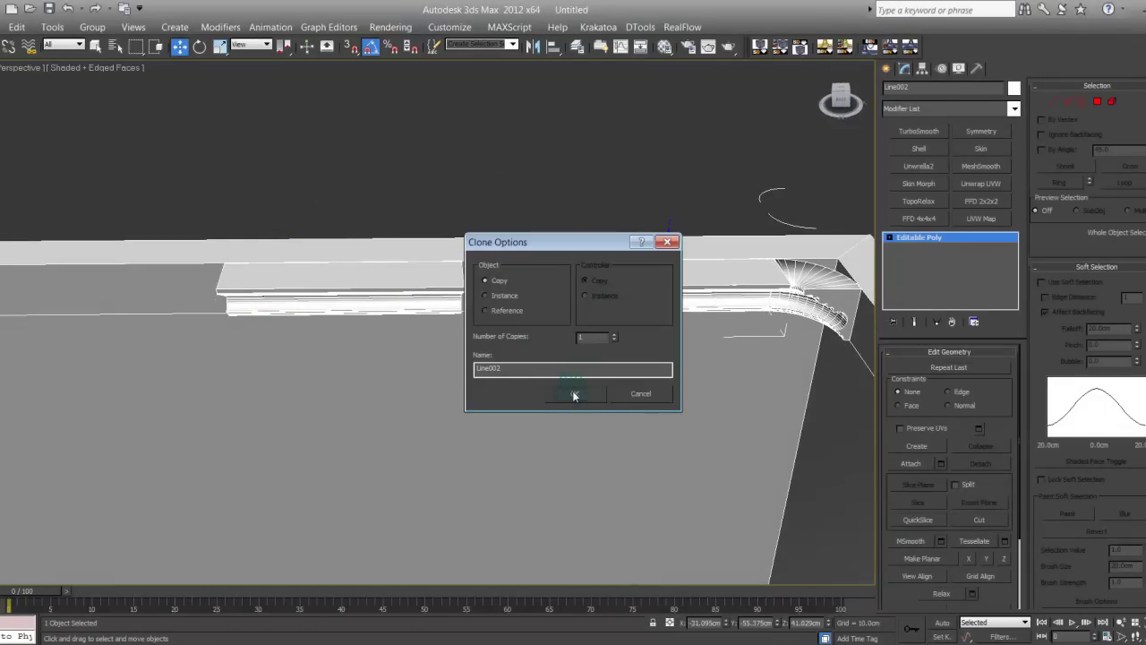
{"action": "left_click", "coordinate": [574, 392]}
Step: Move the original straight cornice Line001 along X to meet its copy, at about X -14.1 cm
{"action": "left_click", "coordinate": [359, 308]}
{"action": "middle_click_drag", "start_coordinate": [303, 314], "coordinate": [383, 324]}
{"action": "left_click_drag", "start_coordinate": [392, 314], "coordinate": [474, 313]}
Step: Stretch Line001 by moving its free-end vertices along X to the curved end piece, at about X 45.9 cm
{"action": "middle_click_drag", "start_coordinate": [471, 313], "coordinate": [567, 409], "text": "alt"}
{"action": "left_click", "coordinate": [1052, 102]}
{"action": "left_click_drag", "start_coordinate": [671, 315], "coordinate": [732, 427]}
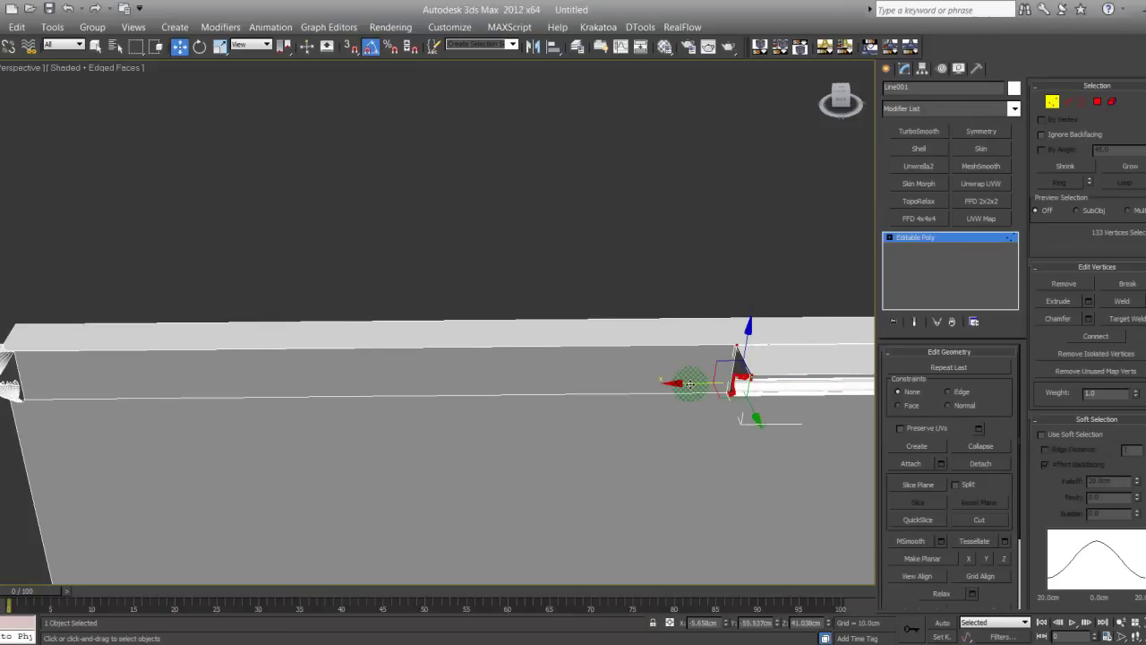
{"action": "left_click_drag", "start_coordinate": [690, 385], "coordinate": [4, 389]}
{"action": "middle_click_drag", "start_coordinate": [78, 417], "coordinate": [280, 487]}
{"action": "left_click_drag", "start_coordinate": [162, 462], "coordinate": [149, 459]}
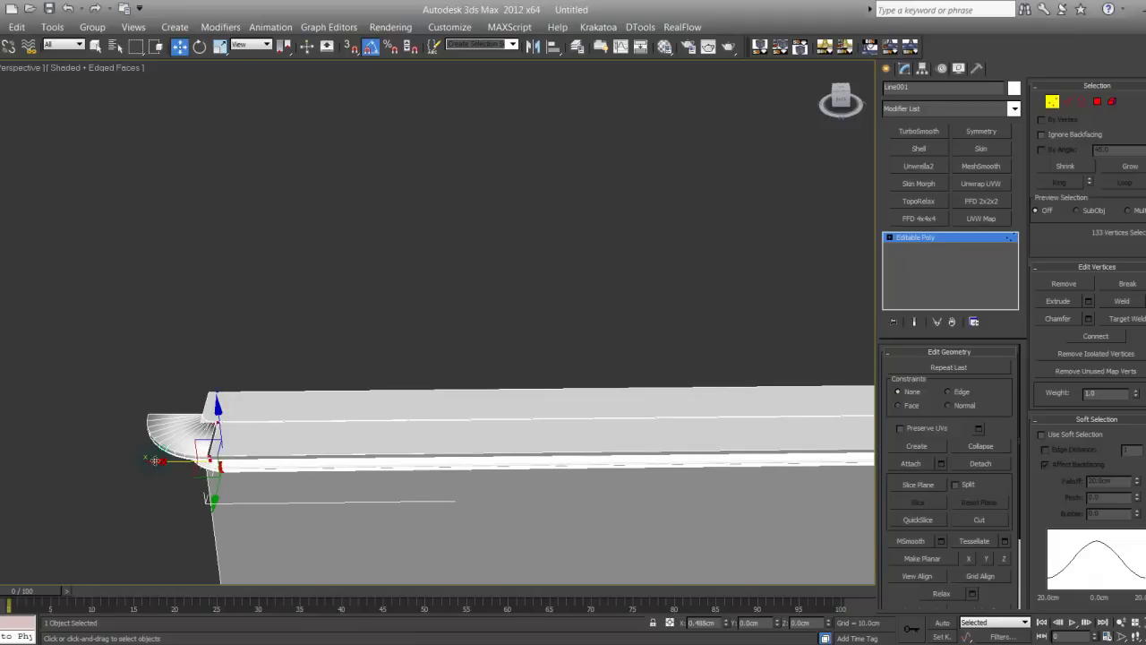
{"action": "middle_click_drag", "start_coordinate": [202, 493], "coordinate": [224, 401]}
{"action": "scroll", "coordinate": [236, 439], "scroll_direction": "up", "scroll_amount": 3}
{"action": "middle_click_drag", "start_coordinate": [236, 440], "coordinate": [300, 402]}
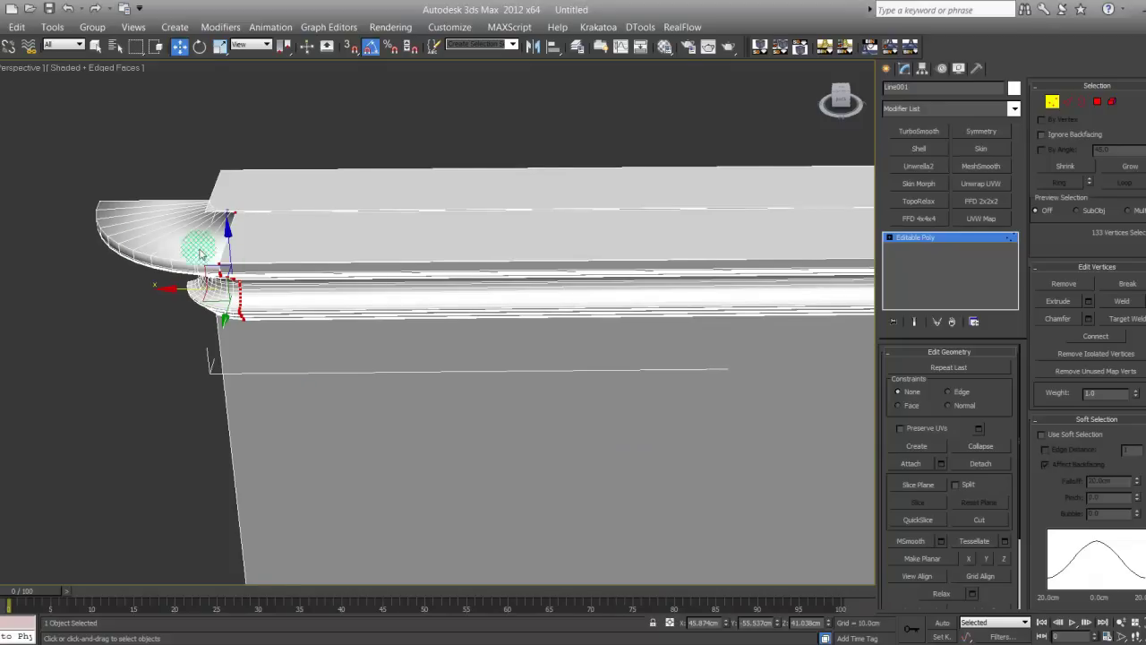
Step: Finish the vertex editing, hide the edged faces and examine the cornice along the wall and at the inner corner
{"action": "middle_click_drag", "start_coordinate": [508, 317], "coordinate": [323, 335]}
{"action": "scroll", "coordinate": [333, 339], "scroll_direction": "down", "scroll_amount": 5}
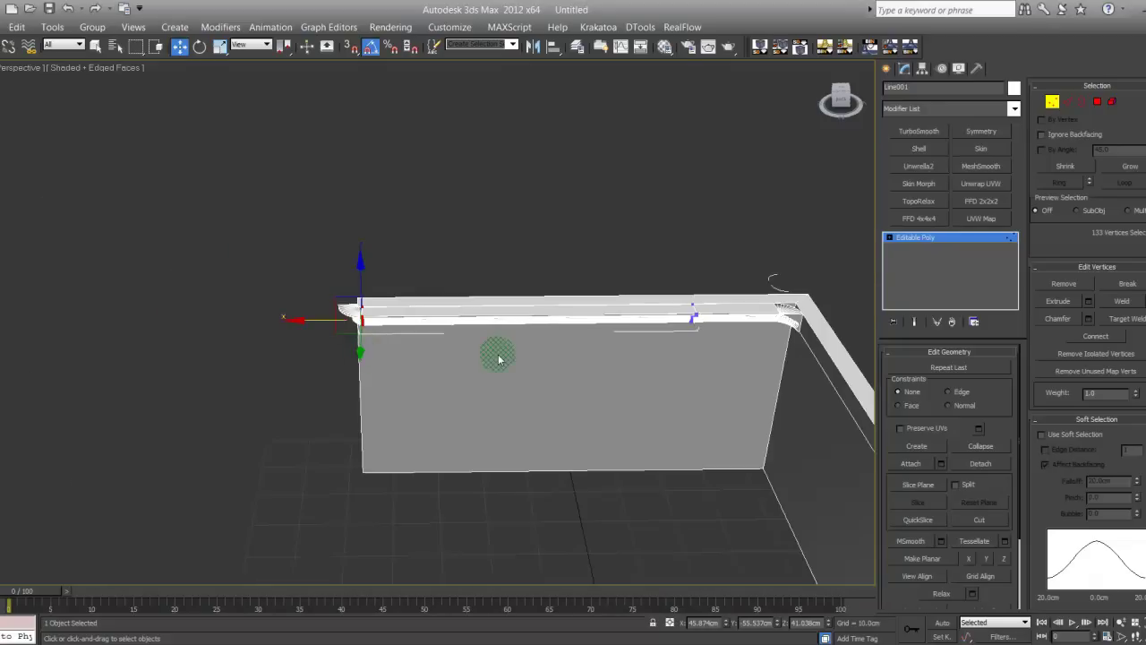
{"action": "middle_click_drag", "start_coordinate": [510, 359], "coordinate": [412, 375]}
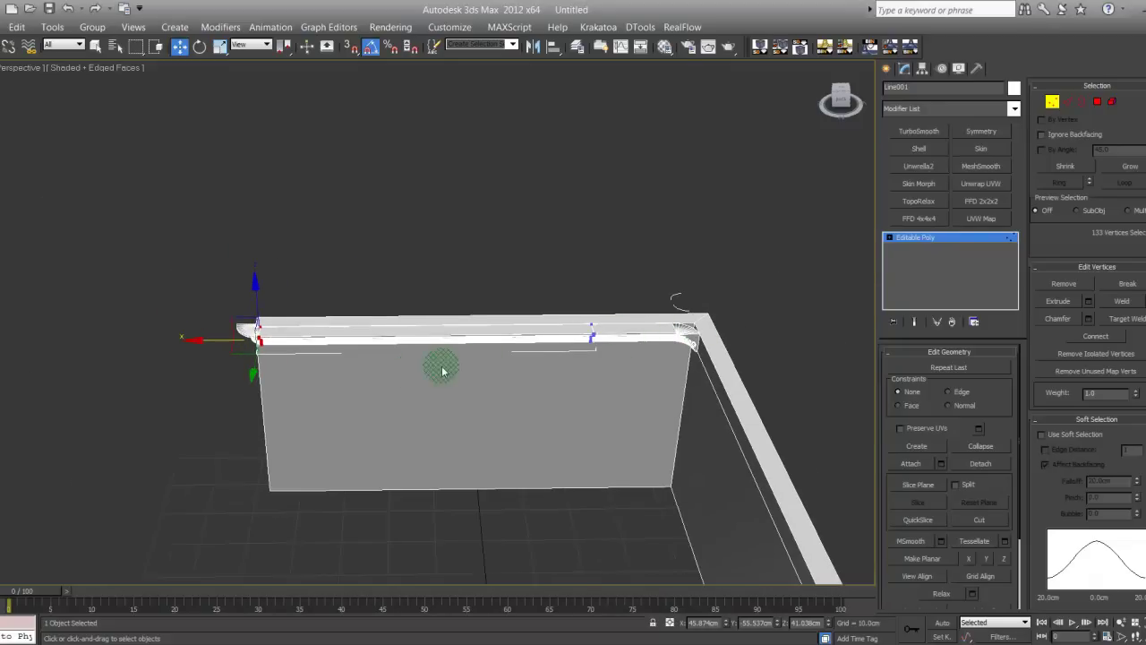
{"action": "middle_click_drag", "start_coordinate": [476, 398], "coordinate": [400, 395]}
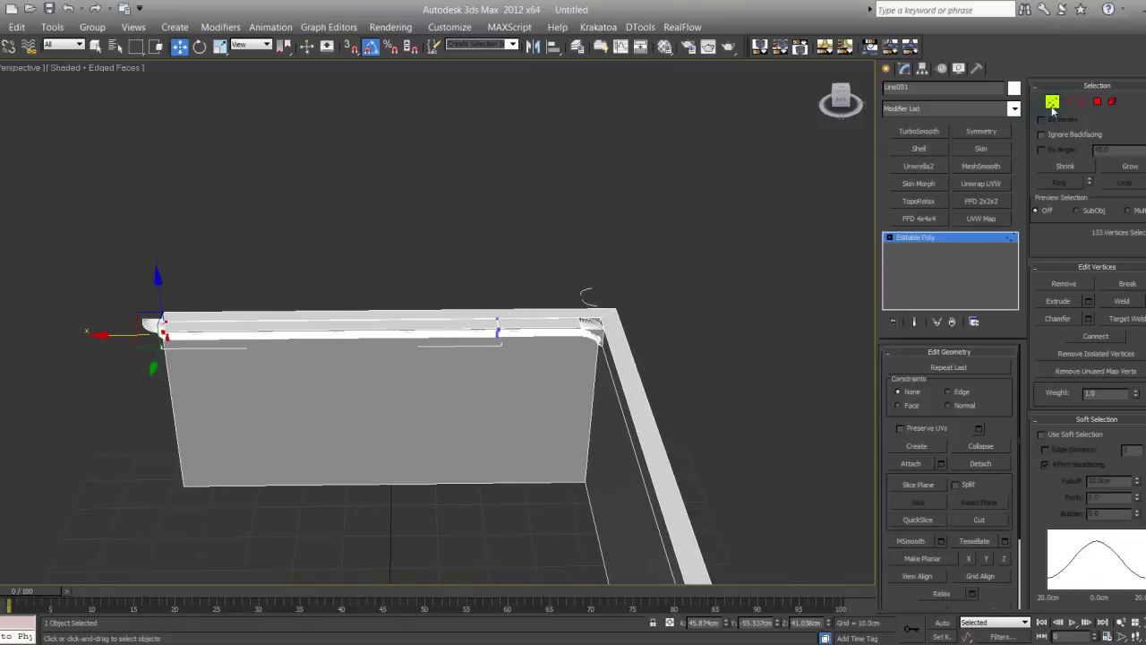
{"action": "left_click", "coordinate": [1052, 101]}
{"action": "middle_click_drag", "start_coordinate": [568, 388], "coordinate": [494, 366]}
{"action": "middle_click_drag", "start_coordinate": [397, 400], "coordinate": [483, 340], "text": "alt"}
{"action": "mouse_move", "coordinate": [402, 343]}
{"action": "middle_mouse_down", "text": "alt"}
{"action": "mouse_move", "coordinate": [440, 357]}
{"action": "mouse_move", "coordinate": [396, 350]}
{"action": "mouse_move", "coordinate": [376, 410]}
{"action": "mouse_move", "coordinate": [436, 377]}
{"action": "mouse_move", "coordinate": [463, 343]}
{"action": "mouse_move", "coordinate": [463, 307]}
{"action": "mouse_move", "coordinate": [435, 353]}
{"action": "mouse_move", "coordinate": [388, 382]}
{"action": "mouse_move", "coordinate": [427, 382]}
{"action": "mouse_move", "coordinate": [311, 352]}
{"action": "mouse_move", "coordinate": [496, 299]}
{"action": "mouse_move", "coordinate": [414, 338]}
{"action": "middle_mouse_up", "text": "alt"}
{"action": "key", "text": "F4"}
{"action": "key", "text": "w"}
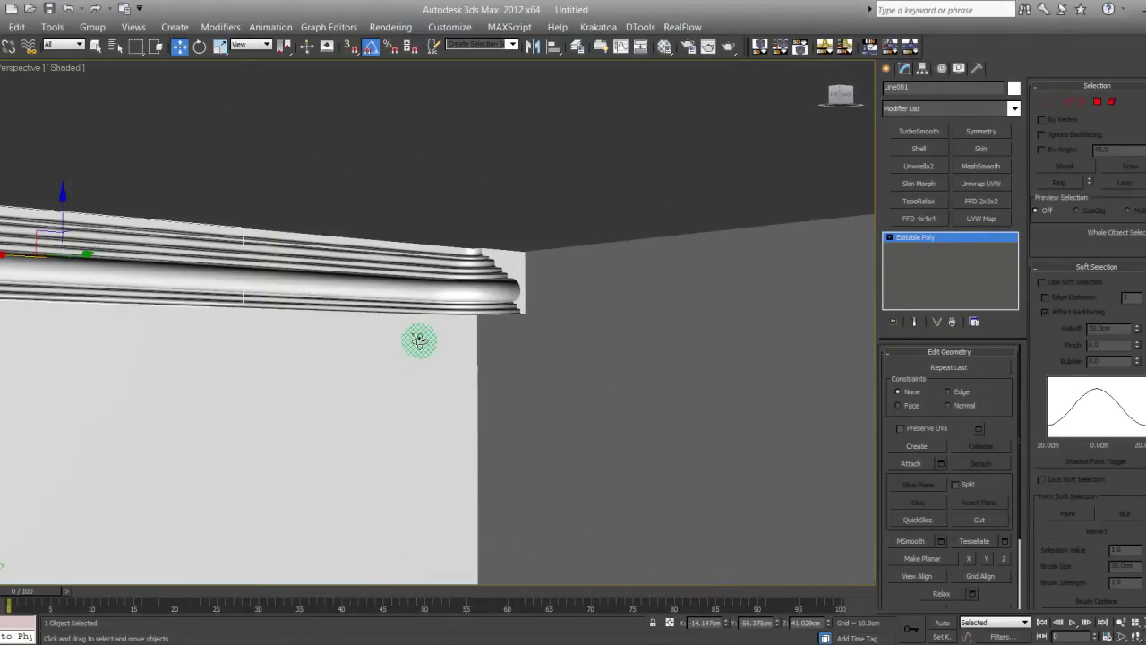
Step: Auto-smooth all polygons of the new1cornice corner piece with a threshold of 45, then deselect it
{"action": "left_click", "coordinate": [472, 306]}
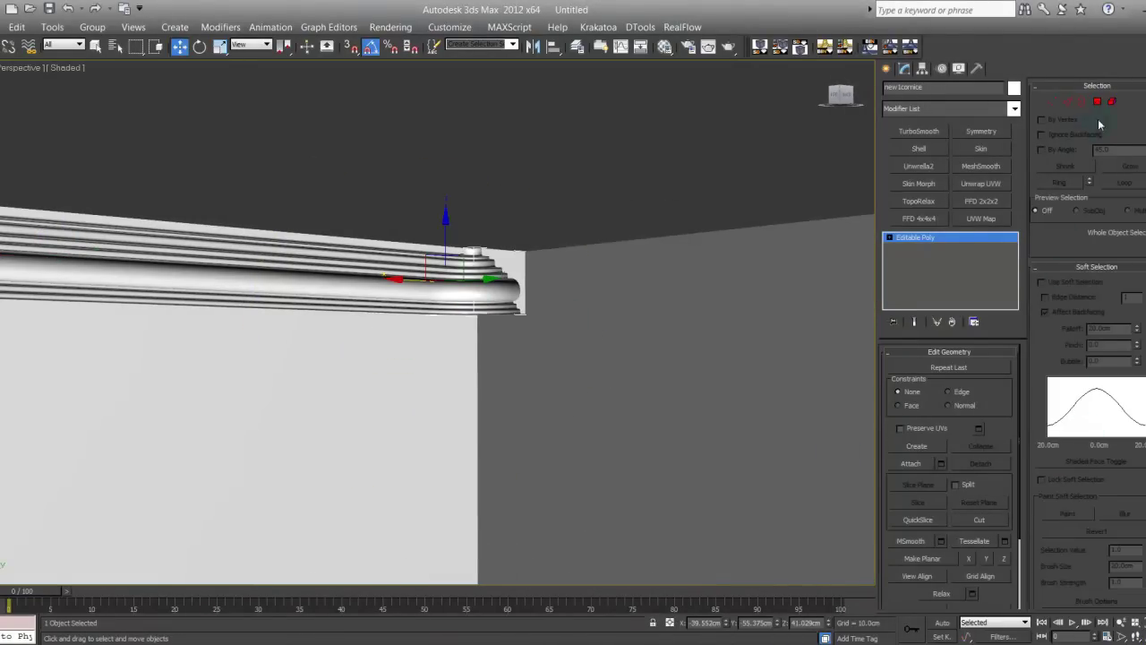
{"action": "left_click", "coordinate": [1099, 102]}
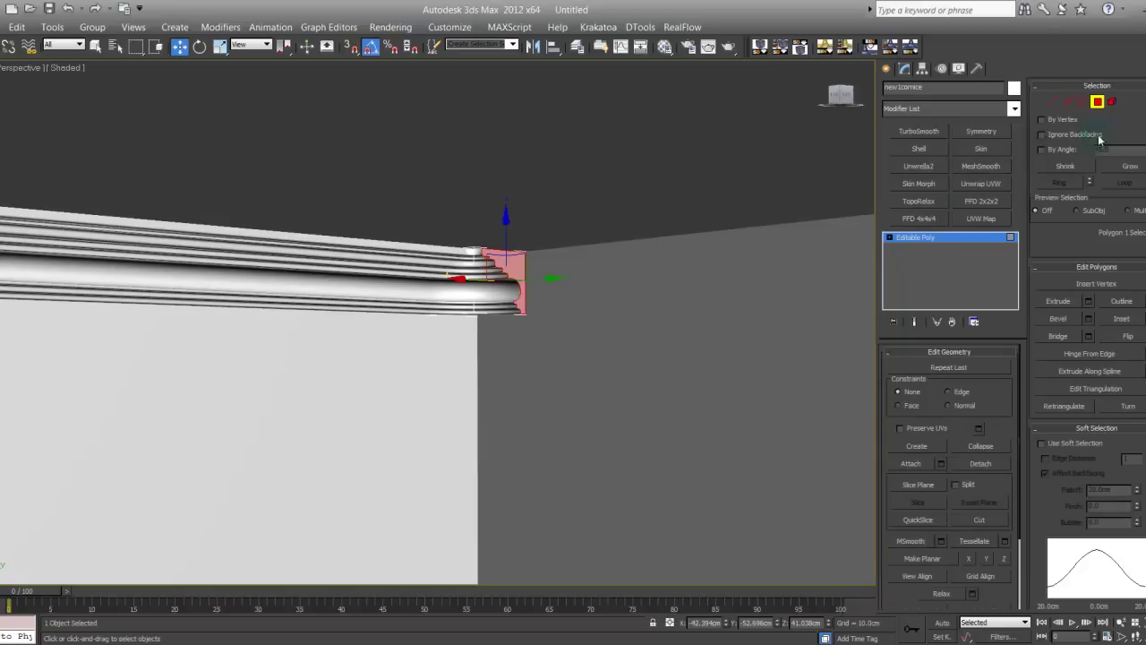
{"action": "left_click_drag", "start_coordinate": [610, 434], "coordinate": [614, 436]}
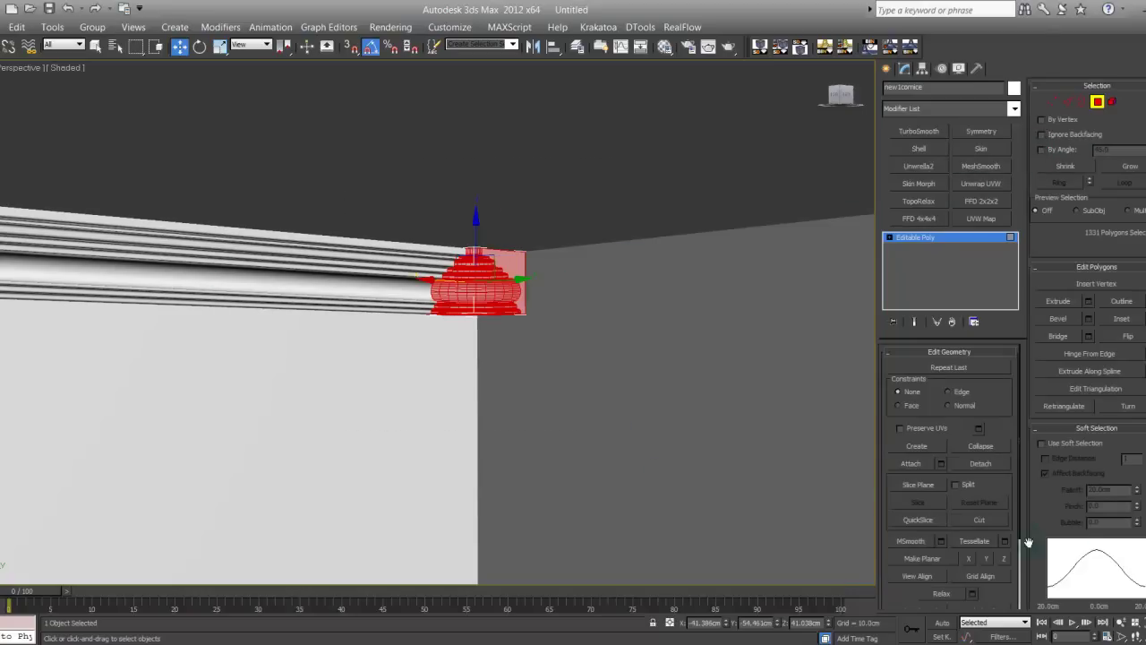
{"action": "left_click_drag", "start_coordinate": [1049, 492], "coordinate": [1036, 10]}
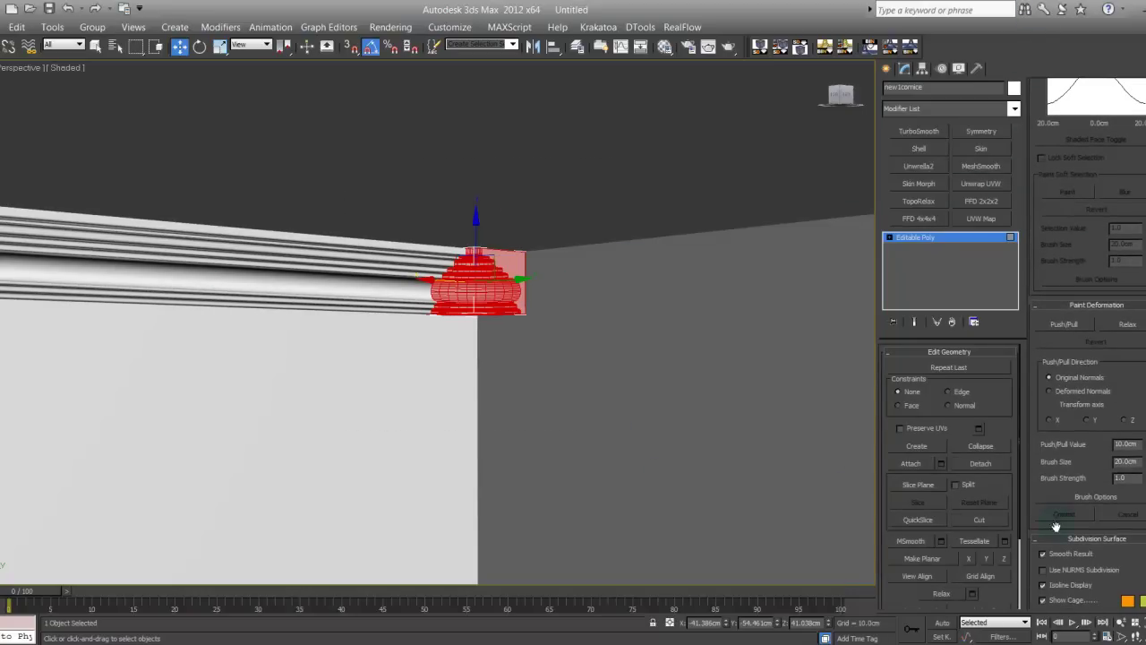
{"action": "left_click_drag", "start_coordinate": [1040, 474], "coordinate": [1080, 7]}
{"action": "left_click_drag", "start_coordinate": [1050, 548], "coordinate": [1055, 186]}
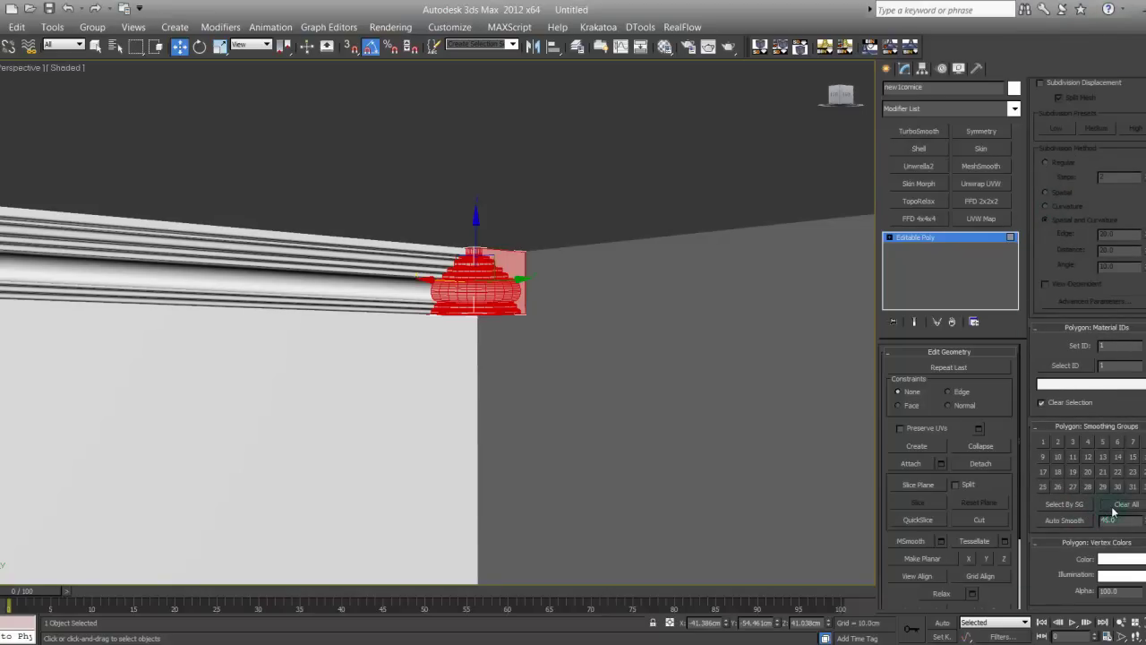
{"action": "left_click", "coordinate": [1059, 524]}
{"action": "left_click", "coordinate": [442, 199]}
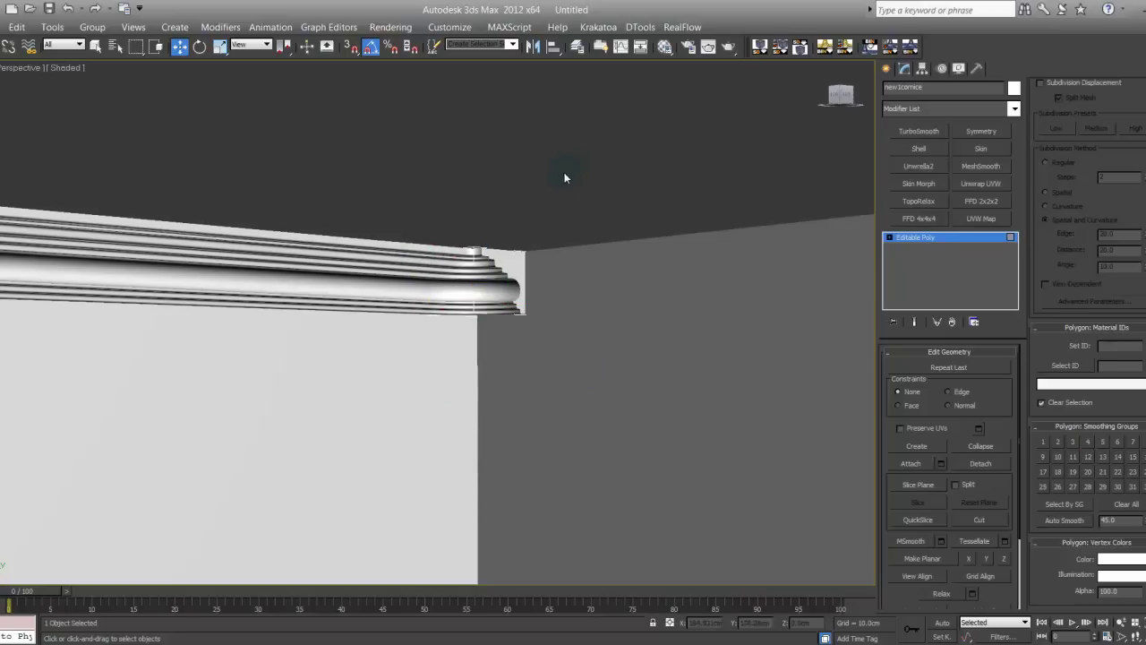
{"action": "left_click", "coordinate": [510, 279]}
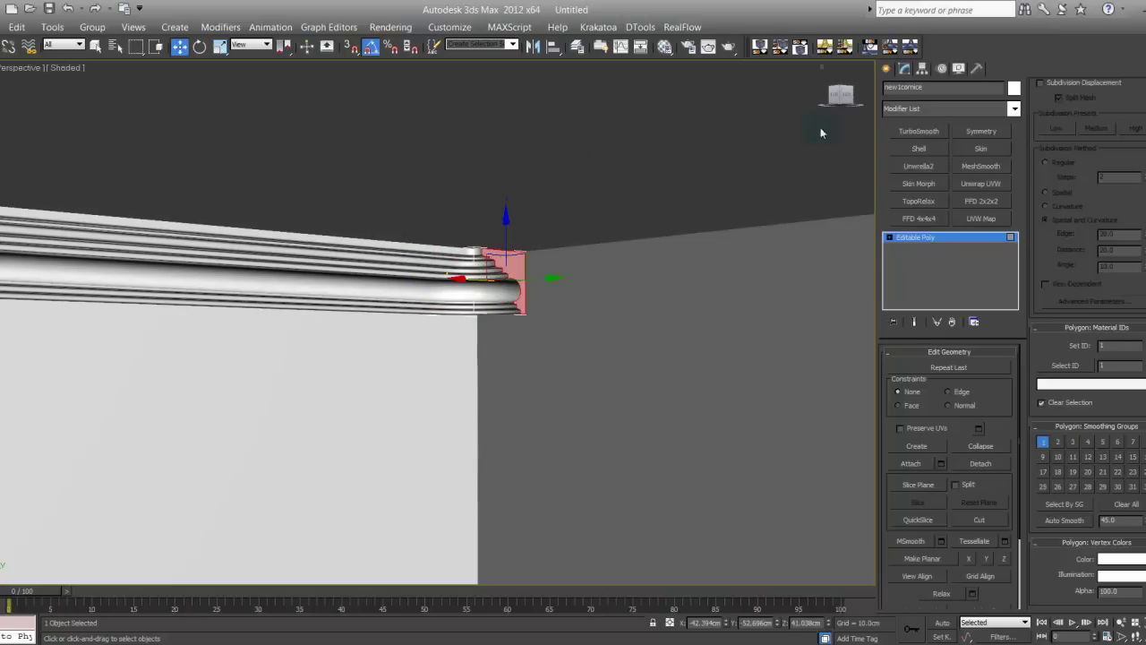
{"action": "left_click", "coordinate": [889, 70]}
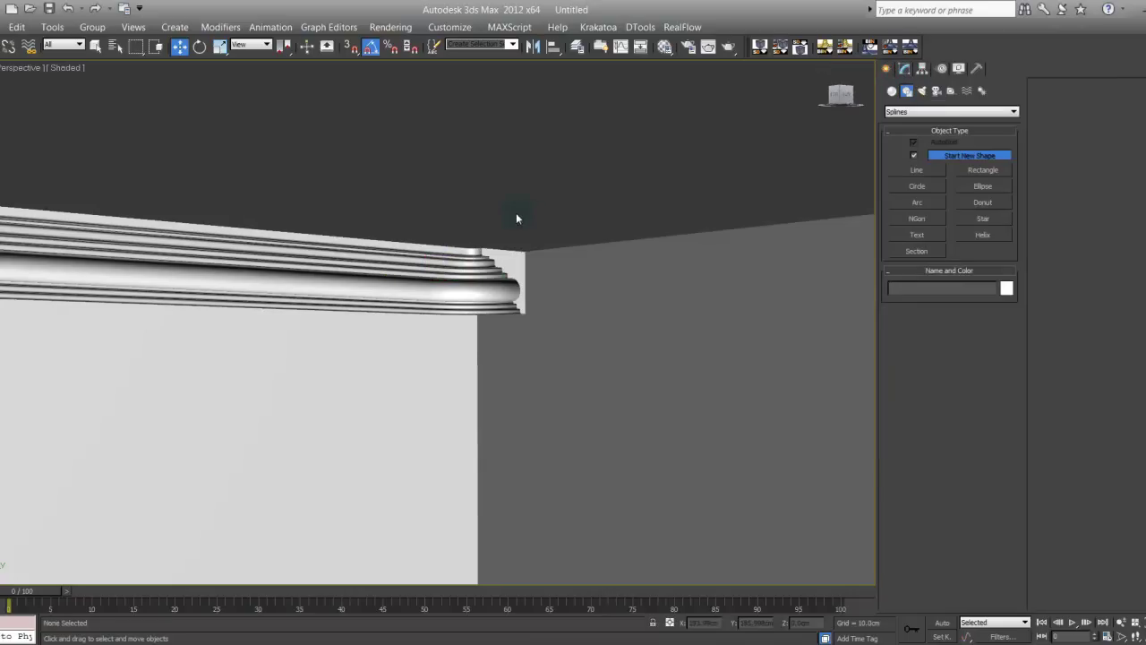
Step: Examine the assembled cornice in perspective and the curved corner piece against the wall corner in Top view wireframe
{"action": "middle_click_drag", "start_coordinate": [550, 277], "coordinate": [642, 302]}
{"action": "scroll", "coordinate": [560, 371], "scroll_direction": "down", "scroll_amount": 10}
{"action": "scroll", "coordinate": [408, 433], "scroll_direction": "up", "scroll_amount": 5}
{"action": "middle_click_drag", "start_coordinate": [425, 450], "coordinate": [416, 420], "text": "alt"}
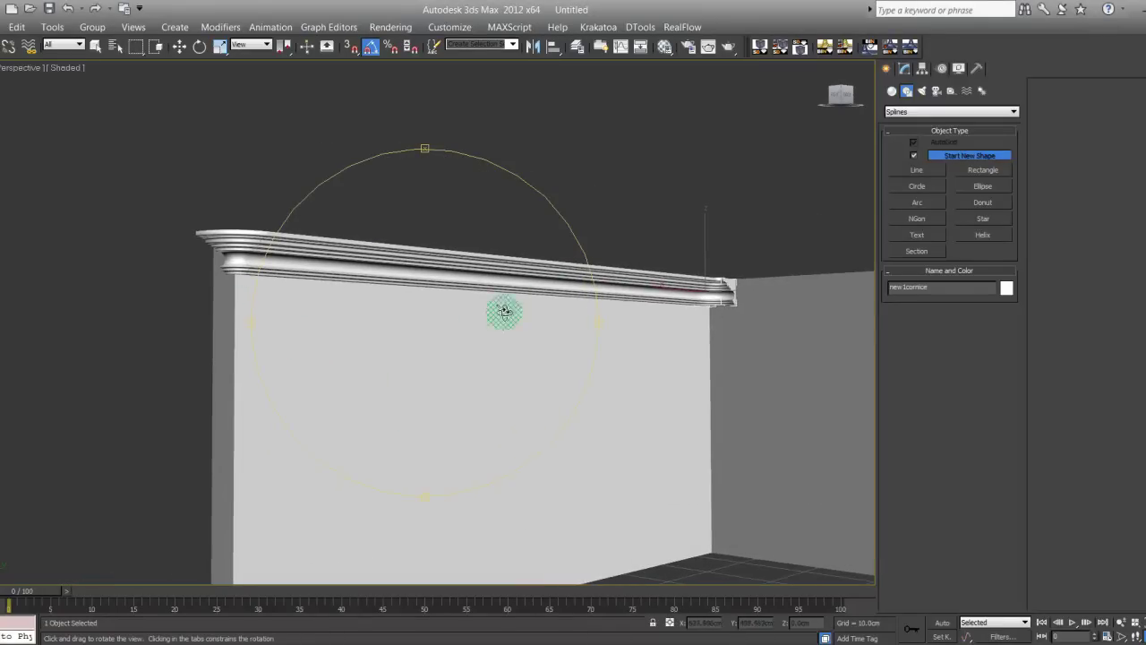
{"action": "left_click_drag", "start_coordinate": [458, 371], "coordinate": [426, 393]}
{"action": "key", "text": "t"}
{"action": "scroll", "coordinate": [409, 373], "scroll_direction": "up", "scroll_amount": 5}
{"action": "middle_click_drag", "start_coordinate": [363, 447], "coordinate": [470, 290]}
{"action": "key", "text": "w"}
{"action": "key", "text": "F3"}
{"action": "middle_click_drag", "start_coordinate": [348, 342], "coordinate": [323, 286]}
{"action": "scroll", "coordinate": [323, 287], "scroll_direction": "up", "scroll_amount": 5}
{"action": "middle_click_drag", "start_coordinate": [245, 304], "coordinate": [386, 459]}
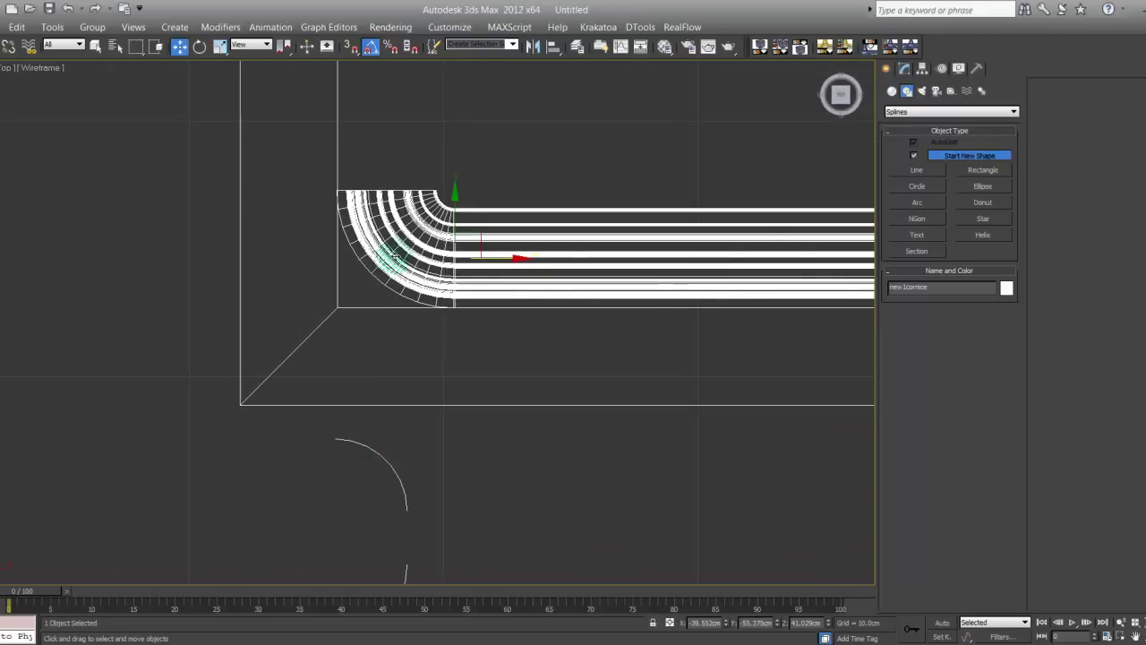
Step: Center the pivot of the curved corner piece new1cornice to the object
{"action": "left_click", "coordinate": [904, 70]}
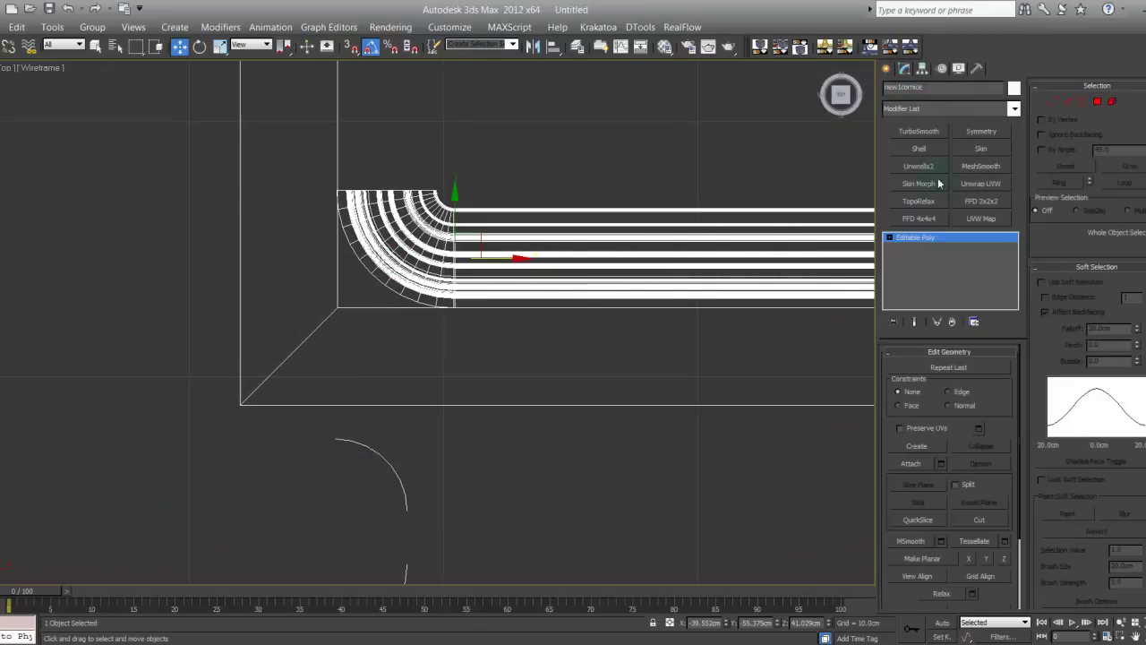
{"action": "left_click", "coordinate": [922, 70]}
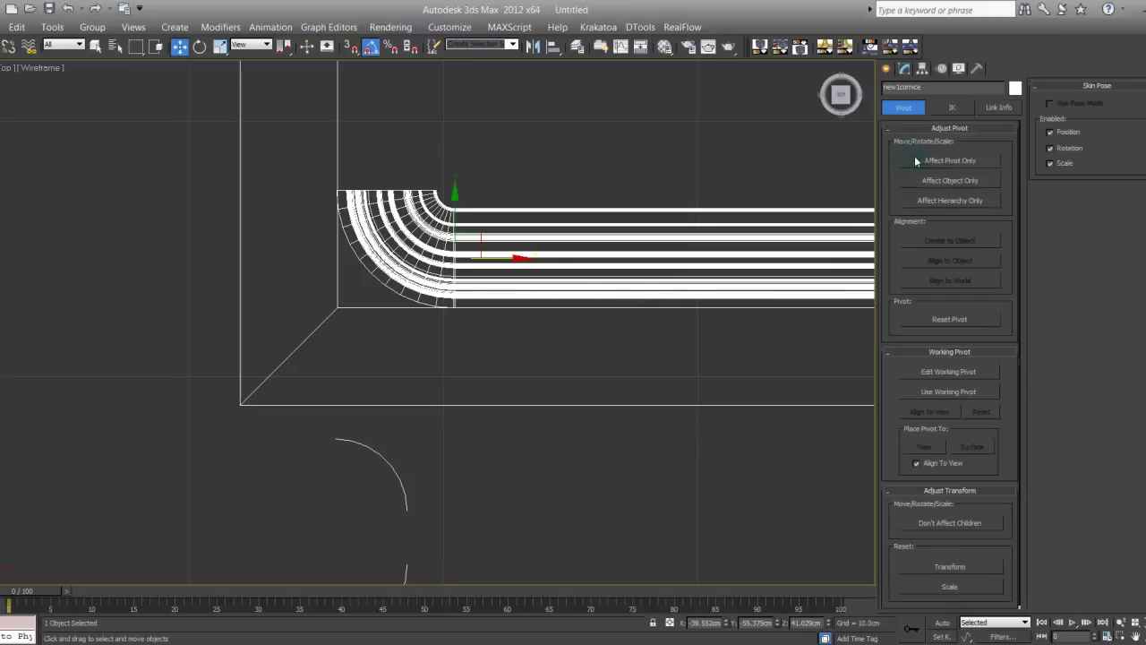
{"action": "left_click", "coordinate": [923, 161]}
{"action": "left_click", "coordinate": [947, 240]}
{"action": "left_click", "coordinate": [949, 162]}
{"action": "left_click", "coordinate": [887, 69]}
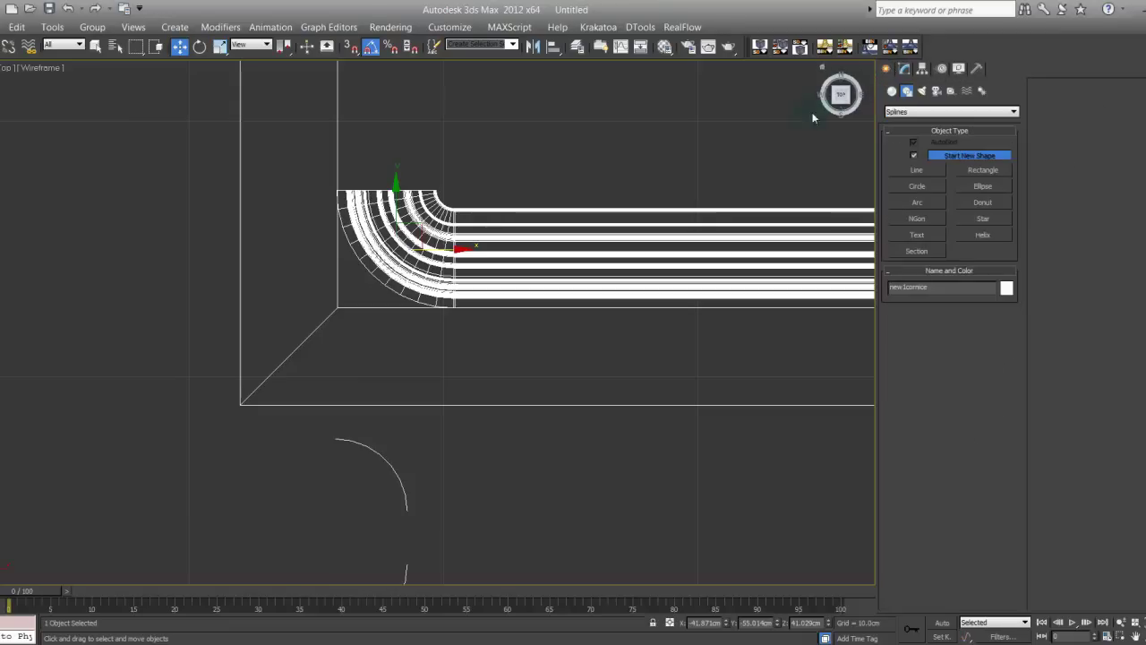
Step: Move the first pairs of outer-arc vertices of new1cornice out to the adjoining side wall, down to the wall corner
{"action": "left_click", "coordinate": [904, 69]}
{"action": "left_click", "coordinate": [1053, 101]}
{"action": "middle_click_drag", "start_coordinate": [560, 248], "coordinate": [599, 241]}
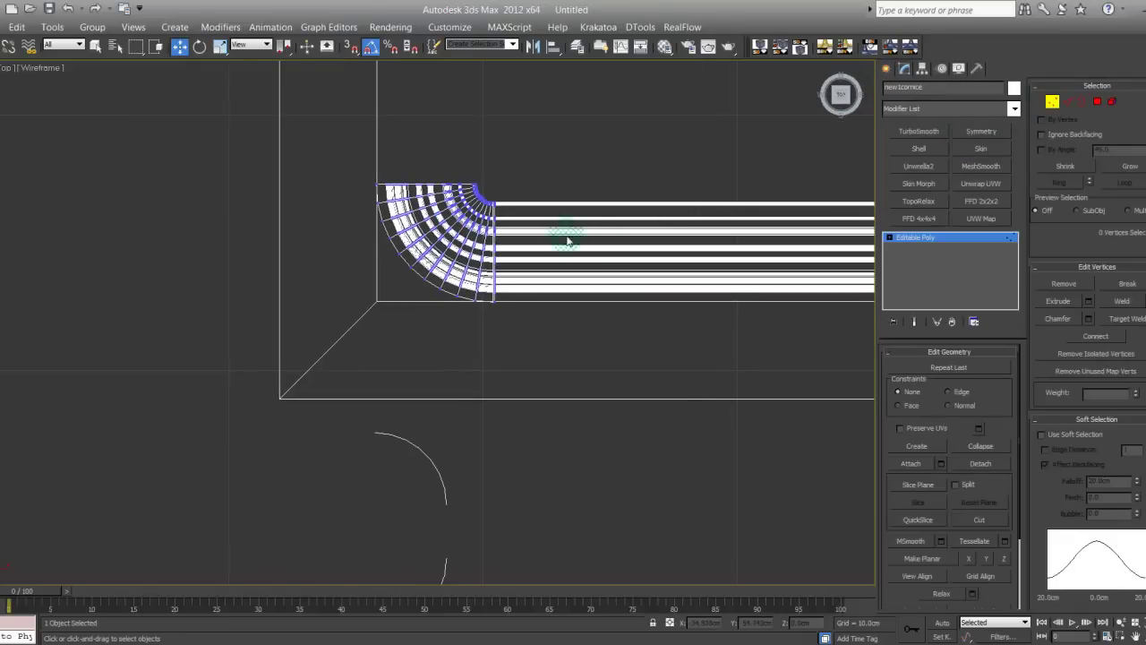
{"action": "left_click_drag", "start_coordinate": [387, 247], "coordinate": [387, 248]}
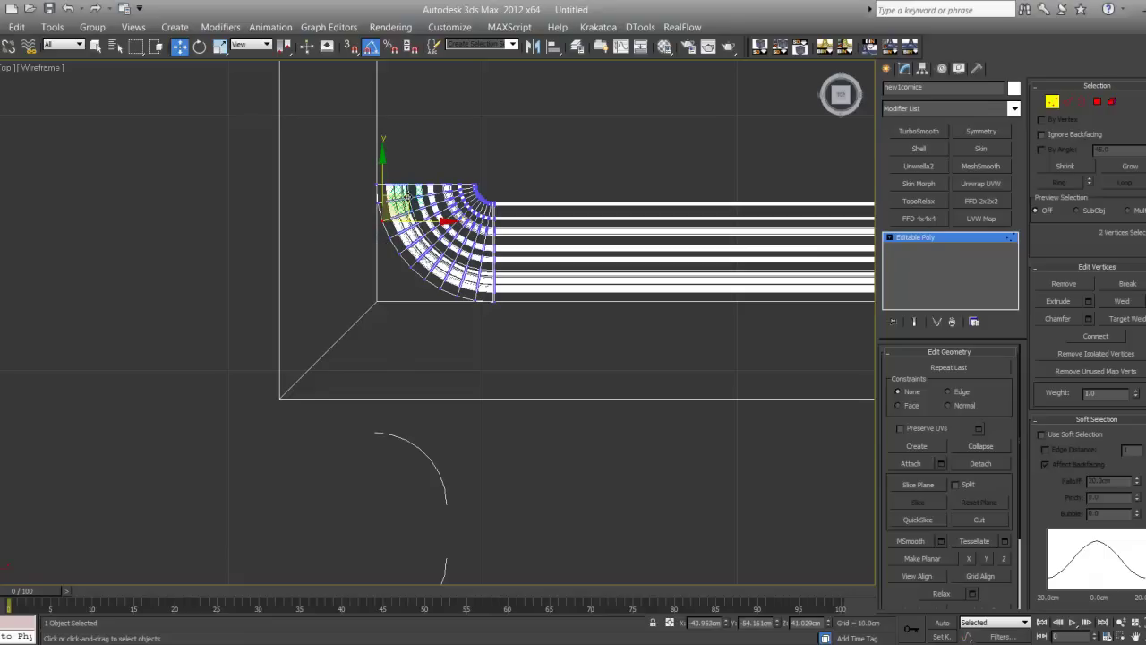
{"action": "left_click_drag", "start_coordinate": [394, 206], "coordinate": [386, 206]}
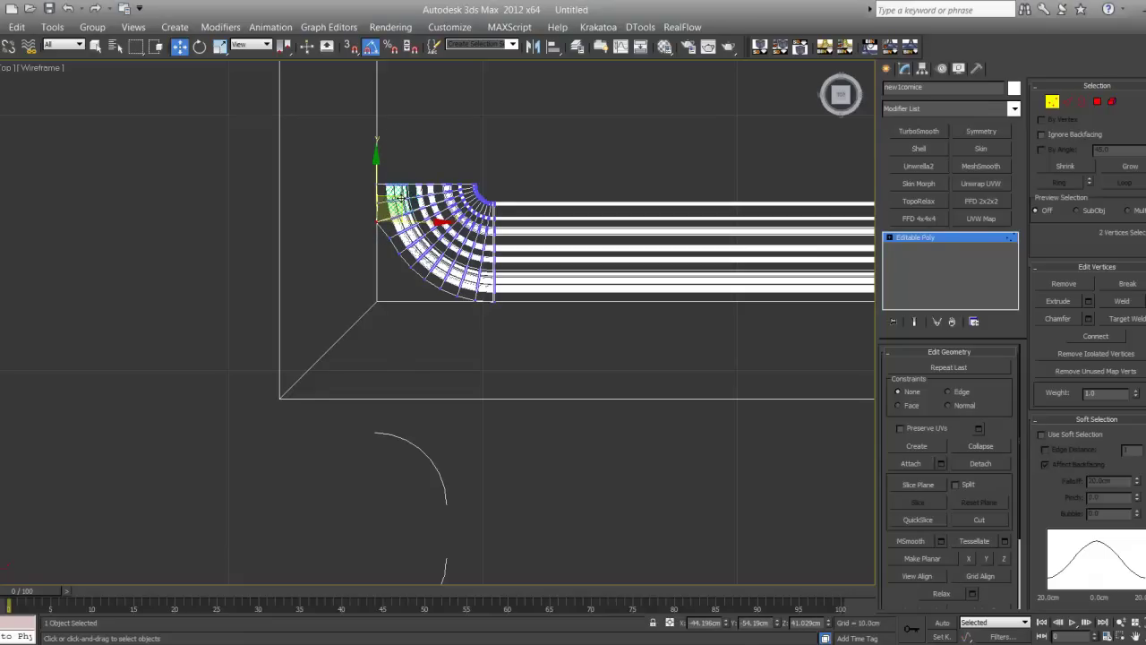
{"action": "left_click_drag", "start_coordinate": [392, 254], "coordinate": [398, 257]}
{"action": "left_click_drag", "start_coordinate": [417, 219], "coordinate": [401, 230]}
{"action": "left_click", "coordinate": [390, 269]}
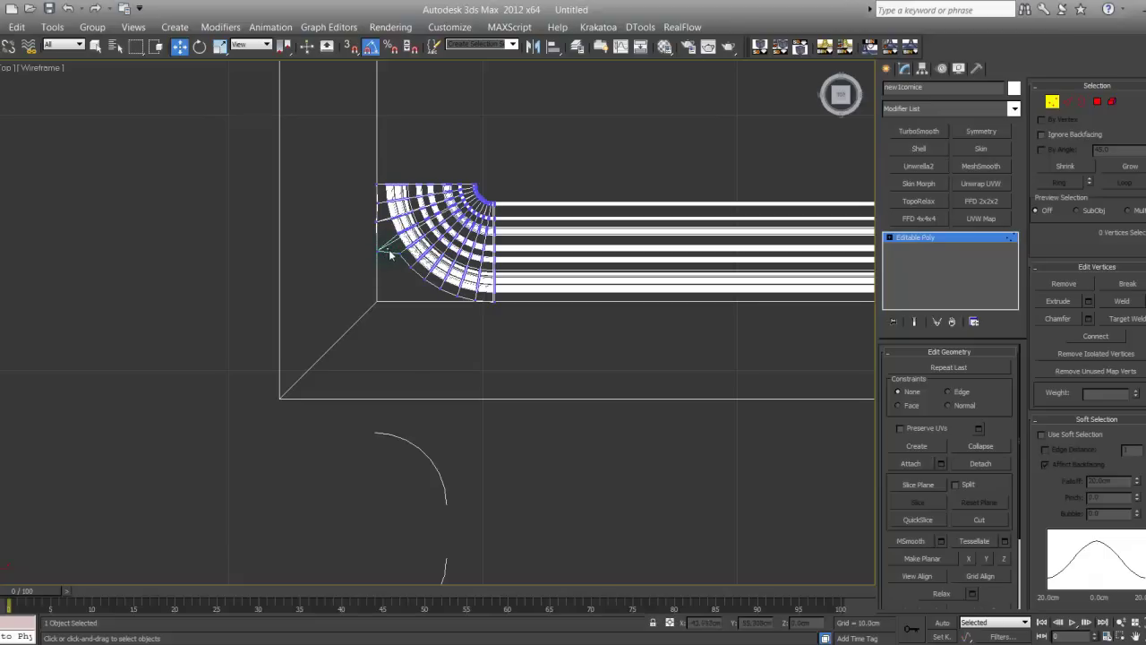
{"action": "left_click_drag", "start_coordinate": [402, 261], "coordinate": [427, 294]}
{"action": "left_click", "coordinate": [405, 283]}
Step: Move the remaining outer-arc vertex pairs of new1cornice onto the wall line that runs behind the straight cornice
{"action": "left_click", "coordinate": [418, 285]}
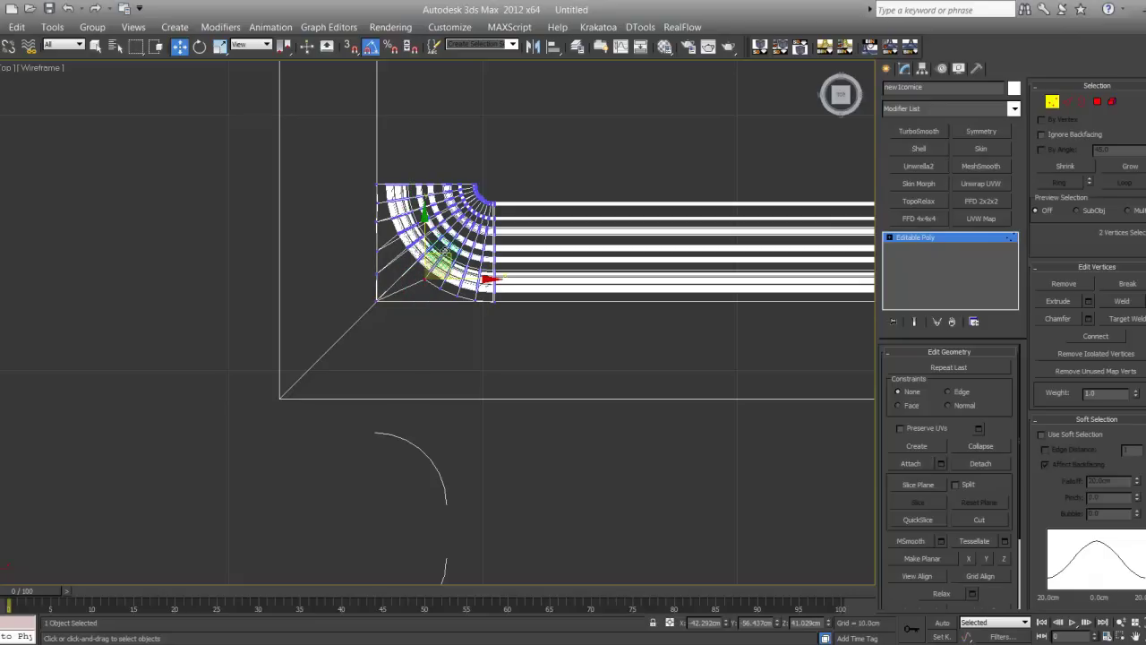
{"action": "mouse_move", "coordinate": [446, 257]}
{"action": "left_mouse_down"}
{"action": "mouse_move", "coordinate": [429, 295]}
{"action": "mouse_move", "coordinate": [434, 266]}
{"action": "mouse_move", "coordinate": [454, 270]}
{"action": "left_mouse_up"}
{"action": "left_click", "coordinate": [441, 332]}
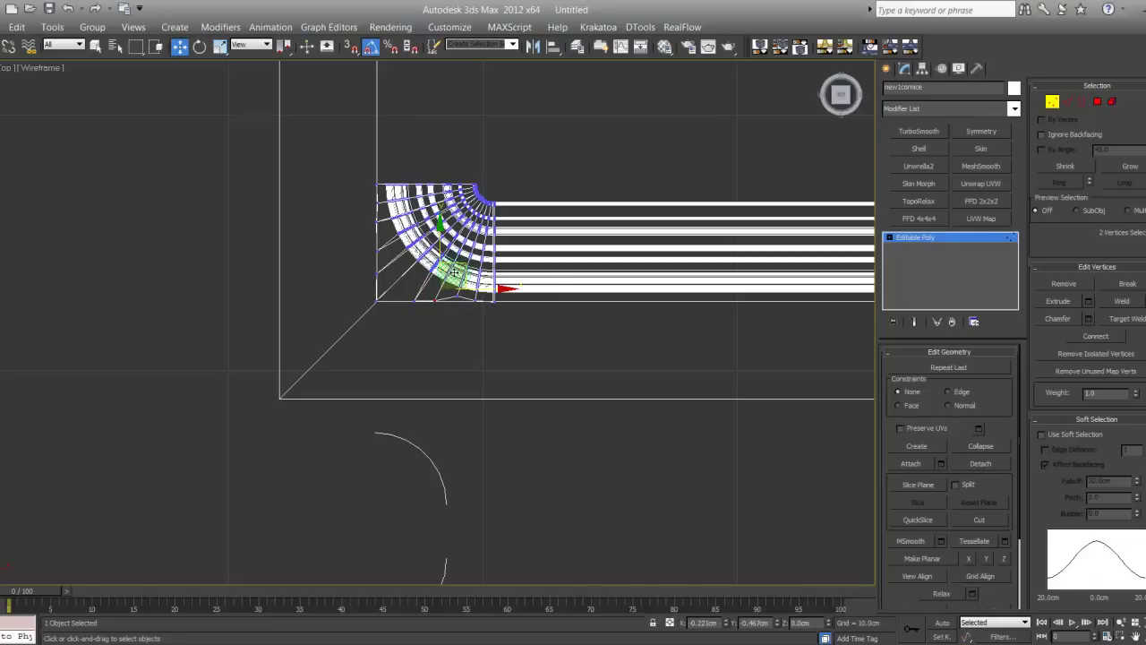
{"action": "left_click", "coordinate": [457, 305]}
{"action": "left_click_drag", "start_coordinate": [453, 296], "coordinate": [462, 303]}
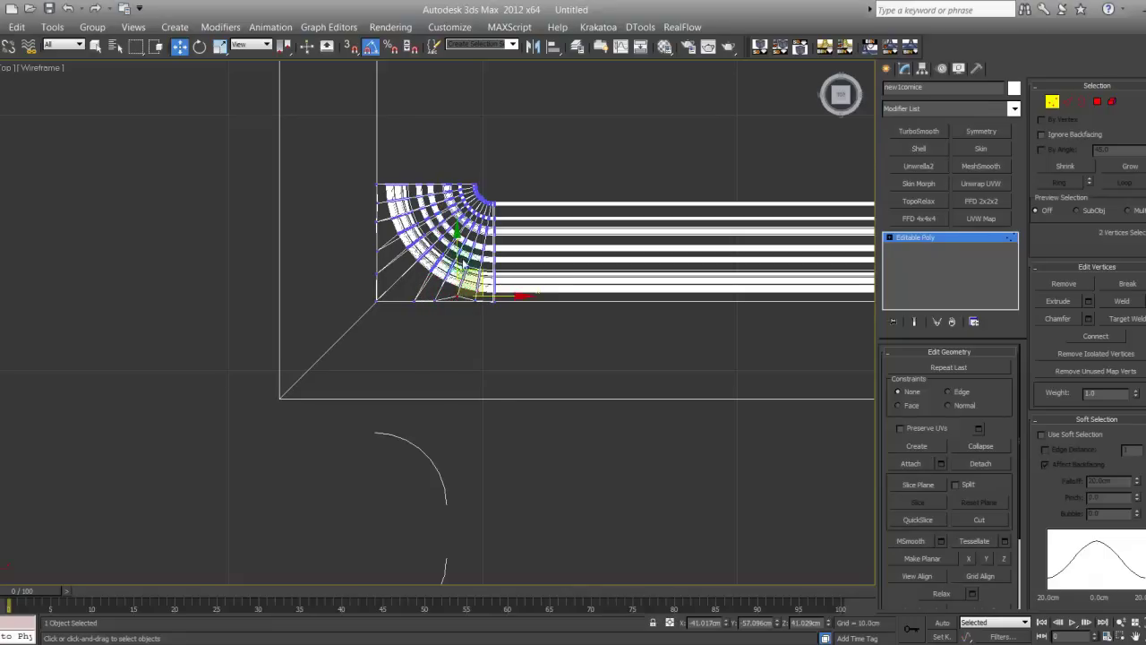
{"action": "left_click_drag", "start_coordinate": [458, 250], "coordinate": [461, 254]}
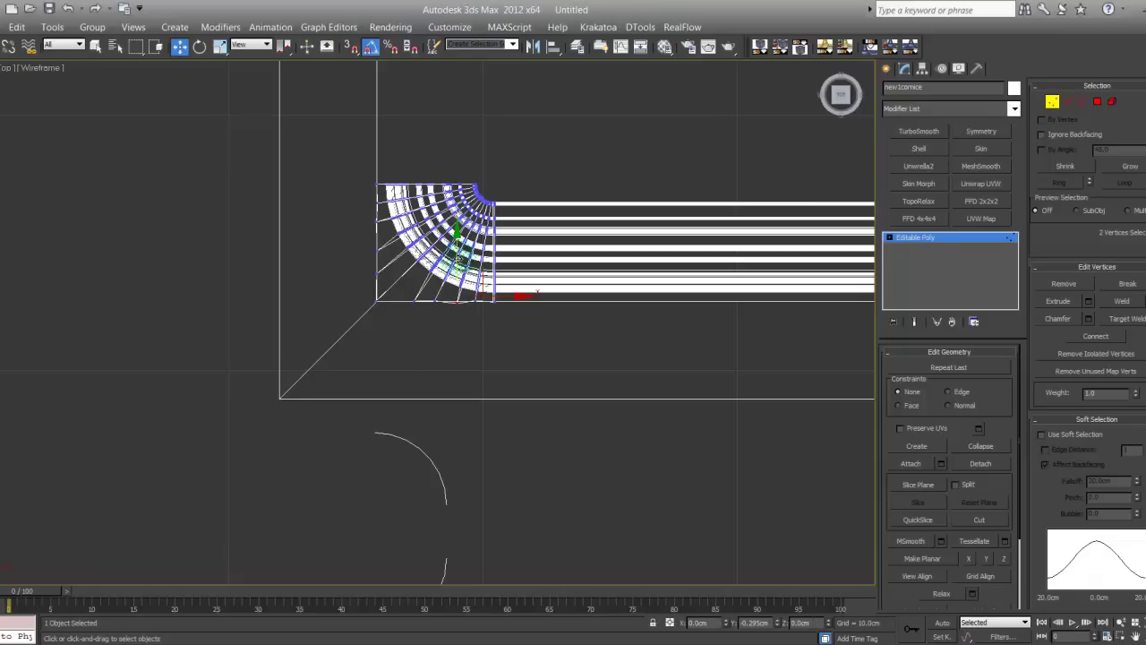
Step: Align the new1cornice vertices along the straight cornice's wall with Make Planar X, then clear the selection
{"action": "left_click", "coordinate": [366, 306]}
{"action": "left_click_drag", "start_coordinate": [487, 324], "coordinate": [506, 337]}
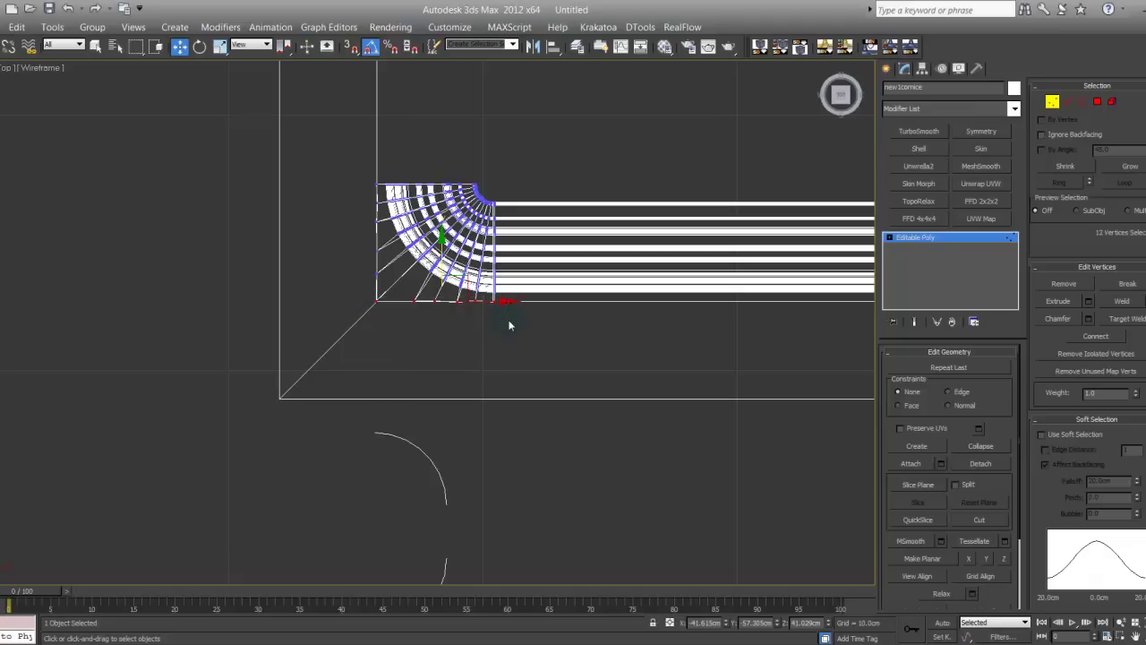
{"action": "left_click", "coordinate": [968, 559]}
{"action": "left_click", "coordinate": [358, 342]}
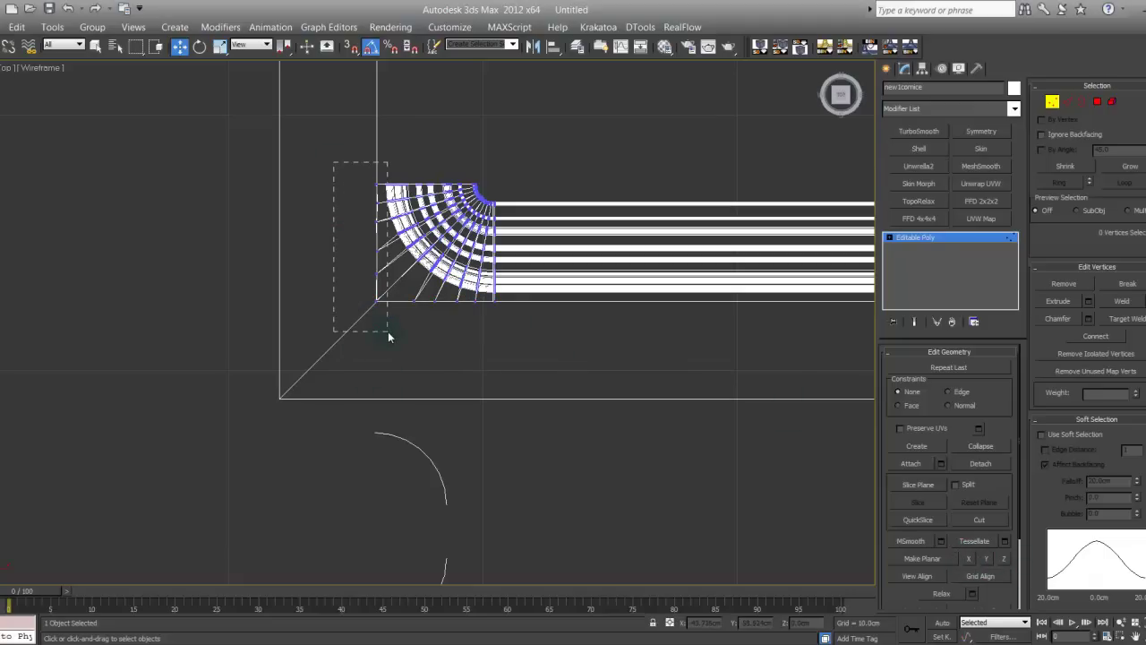
Step: Try to align the new1cornice vertices along the adjoining side wall with Make Planar X
{"action": "left_click_drag", "start_coordinate": [384, 335], "coordinate": [384, 336]}
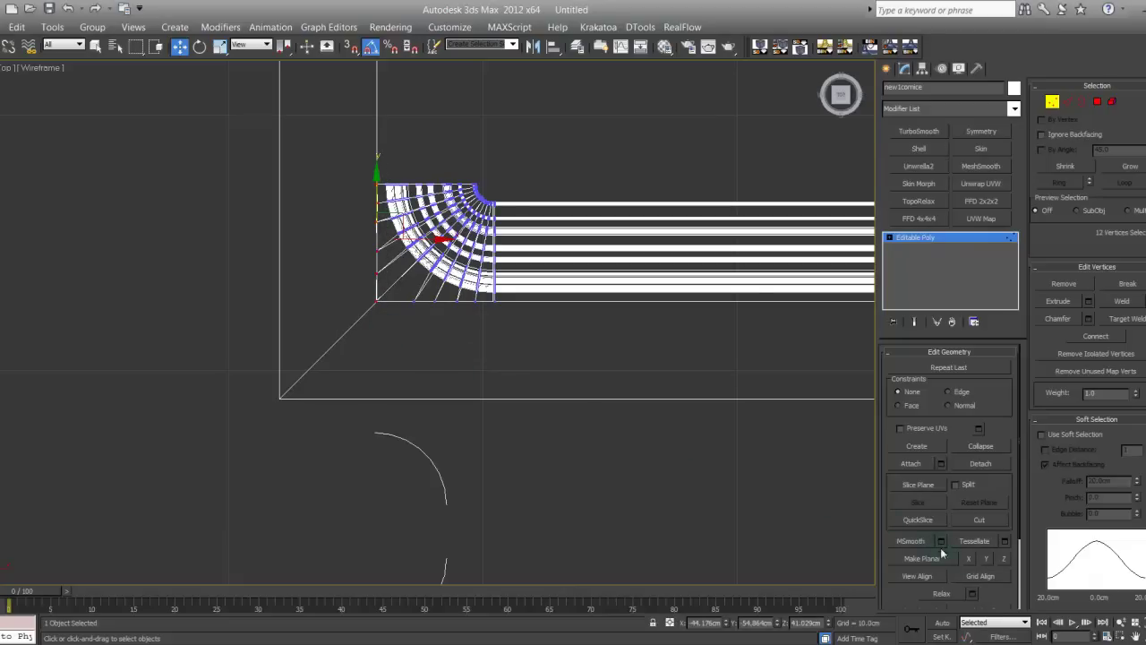
{"action": "scroll", "coordinate": [502, 349], "scroll_direction": "up", "scroll_amount": 5}
{"action": "scroll", "coordinate": [505, 354], "scroll_direction": "down", "scroll_amount": 3}
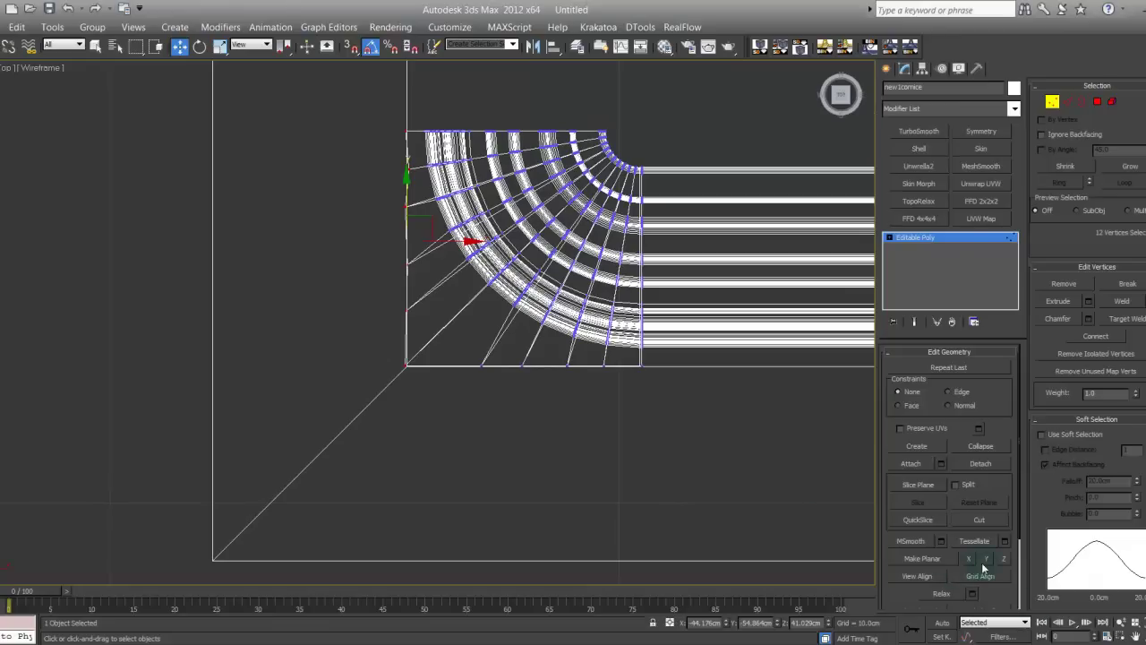
{"action": "left_click", "coordinate": [970, 557]}
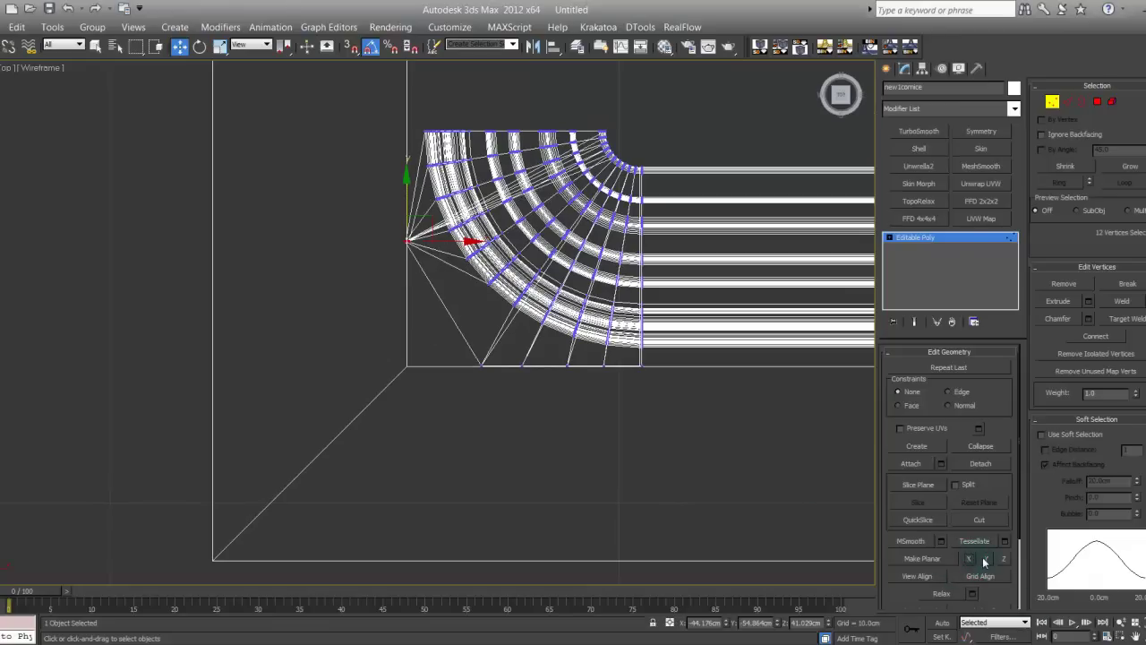
Step: Undo the Make Planar attempts on the new1cornice vertices along the adjoining side wall
{"action": "left_click", "coordinate": [1004, 558]}
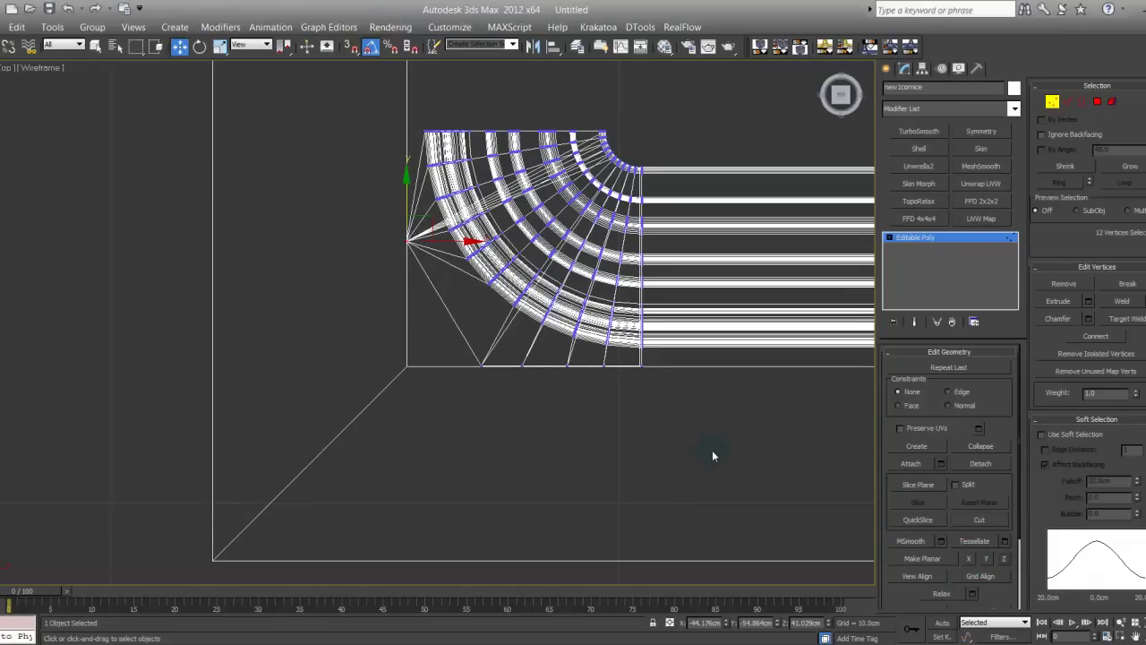
{"action": "key", "text": "ctrl+z"}
{"action": "key", "text": "ctrl+z"}
{"action": "key", "text": "ctrl+z"}
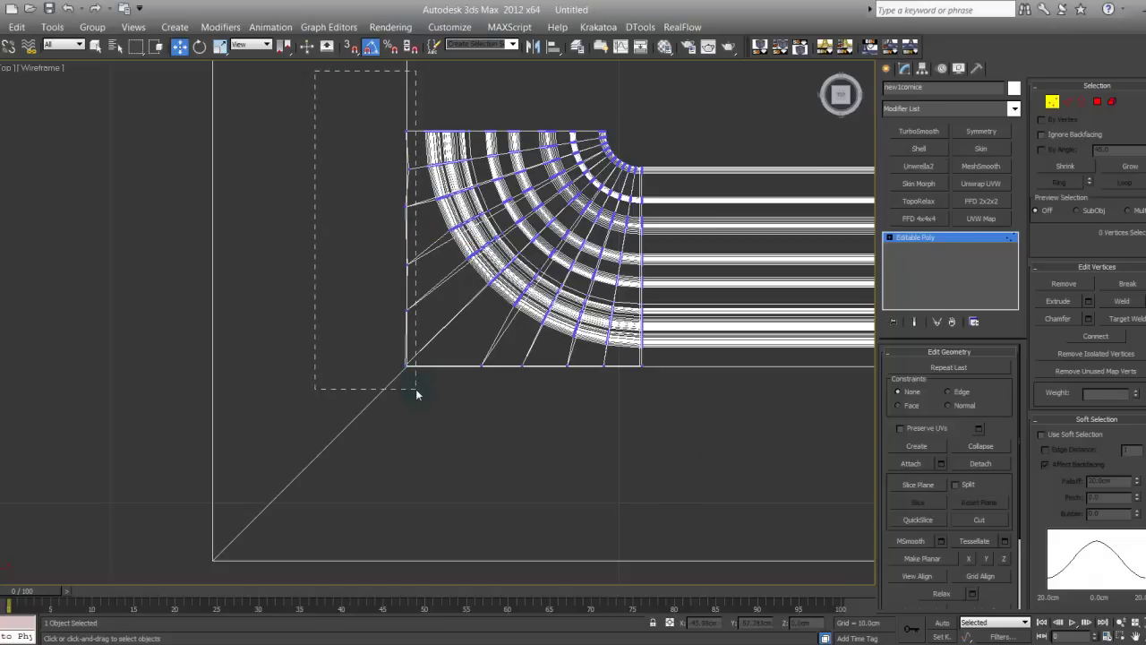
Step: Align the new1cornice vertices along the side wall with Make Planar Z, clear the selection and leave vertex editing
{"action": "left_click_drag", "start_coordinate": [415, 390], "coordinate": [416, 392]}
{"action": "left_click", "coordinate": [1006, 559]}
{"action": "left_click", "coordinate": [545, 472]}
{"action": "middle_click_drag", "start_coordinate": [507, 426], "coordinate": [487, 463]}
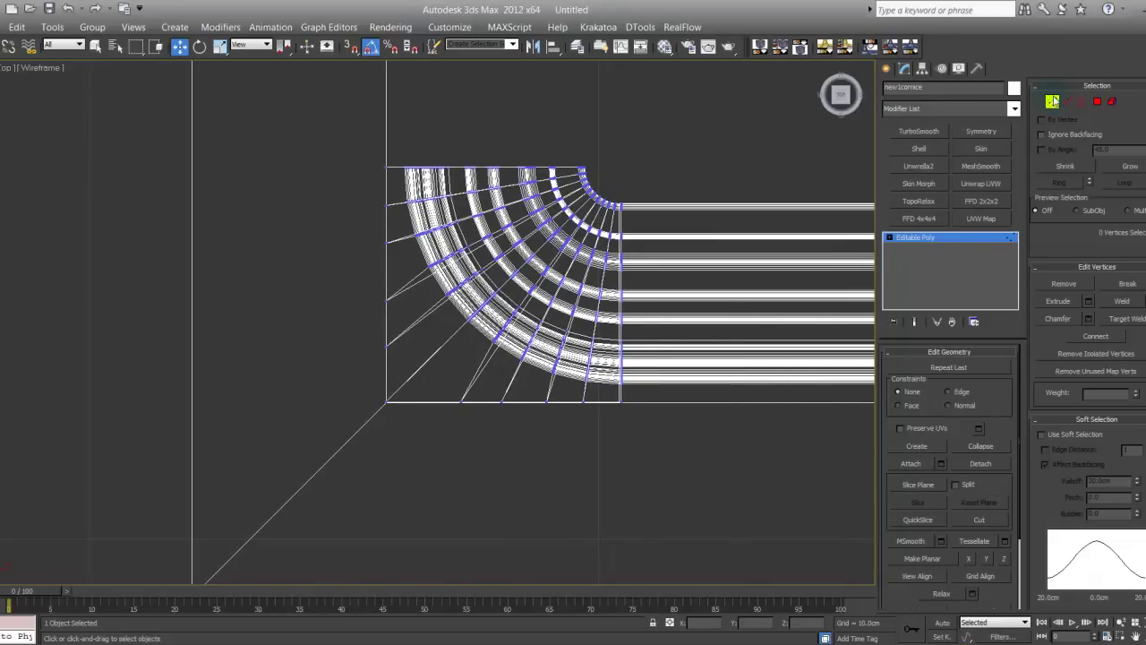
{"action": "left_click", "coordinate": [1053, 102]}
Step: Examine how the squared-off cornice corner fits against the walls in a shaded perspective view
{"action": "middle_click_drag", "start_coordinate": [635, 333], "coordinate": [581, 322]}
{"action": "key", "text": "ctrl+r"}
{"action": "left_click_drag", "start_coordinate": [463, 389], "coordinate": [289, 261]}
{"action": "mouse_move", "coordinate": [289, 258]}
{"action": "middle_mouse_down", "text": "alt"}
{"action": "mouse_move", "coordinate": [378, 368]}
{"action": "mouse_move", "coordinate": [406, 330]}
{"action": "mouse_move", "coordinate": [402, 348]}
{"action": "mouse_move", "coordinate": [389, 342]}
{"action": "mouse_move", "coordinate": [389, 353]}
{"action": "mouse_move", "coordinate": [468, 281]}
{"action": "mouse_move", "coordinate": [445, 384]}
{"action": "mouse_move", "coordinate": [433, 348]}
{"action": "mouse_move", "coordinate": [438, 402]}
{"action": "middle_mouse_up", "text": "alt"}
{"action": "key", "text": "F3"}
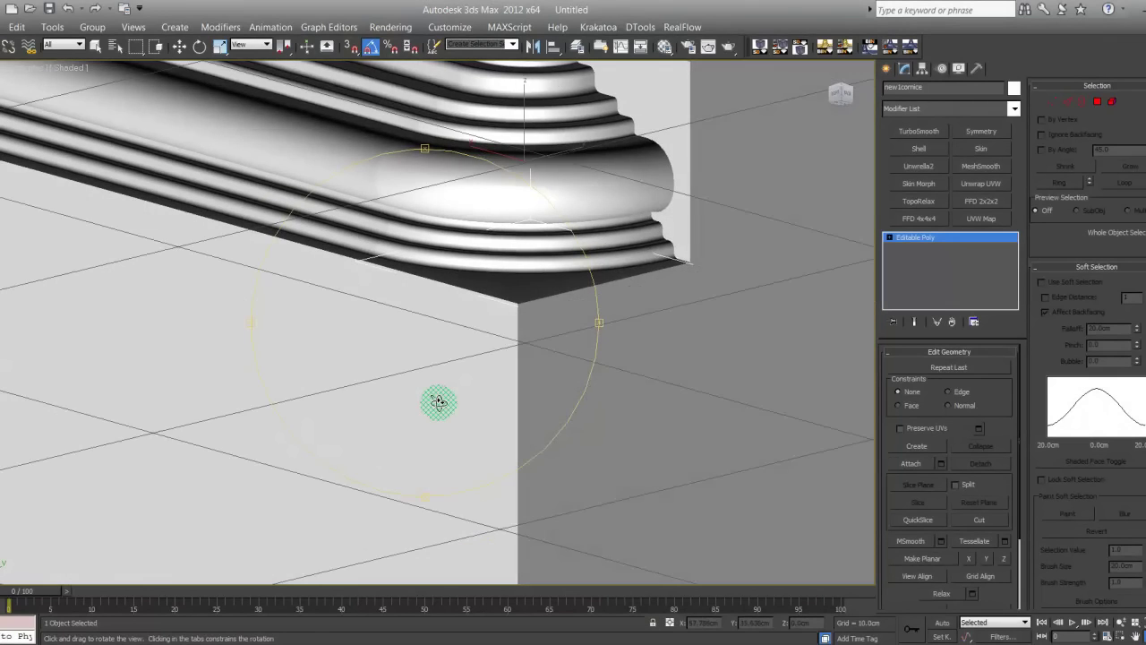
{"action": "key", "text": "g"}
{"action": "key", "text": "p"}
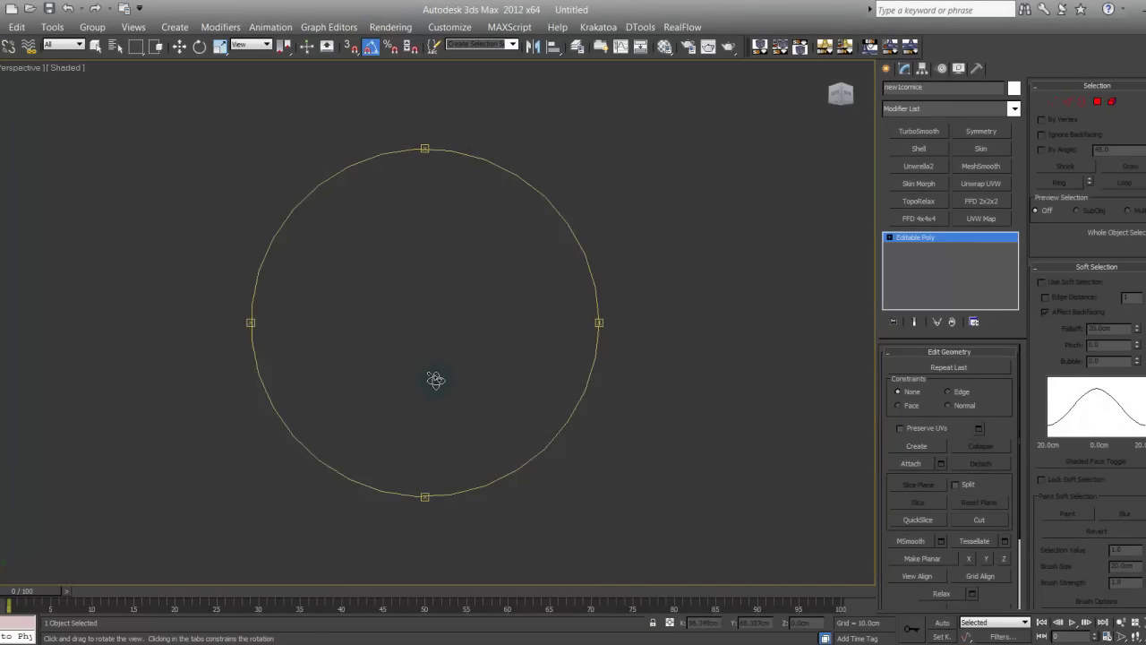
{"action": "mouse_move", "coordinate": [435, 380]}
{"action": "middle_mouse_down", "text": "alt"}
{"action": "mouse_move", "coordinate": [402, 374]}
{"action": "mouse_move", "coordinate": [440, 329]}
{"action": "mouse_move", "coordinate": [412, 371]}
{"action": "mouse_move", "coordinate": [414, 346]}
{"action": "mouse_move", "coordinate": [422, 382]}
{"action": "mouse_move", "coordinate": [409, 379]}
{"action": "mouse_move", "coordinate": [436, 364]}
{"action": "mouse_move", "coordinate": [440, 388]}
{"action": "mouse_move", "coordinate": [392, 386]}
{"action": "mouse_move", "coordinate": [498, 358]}
{"action": "mouse_move", "coordinate": [494, 373]}
{"action": "mouse_move", "coordinate": [475, 350]}
{"action": "mouse_move", "coordinate": [486, 376]}
{"action": "mouse_move", "coordinate": [524, 233]}
{"action": "mouse_move", "coordinate": [494, 264]}
{"action": "middle_mouse_up", "text": "alt"}
{"action": "key", "text": "w"}
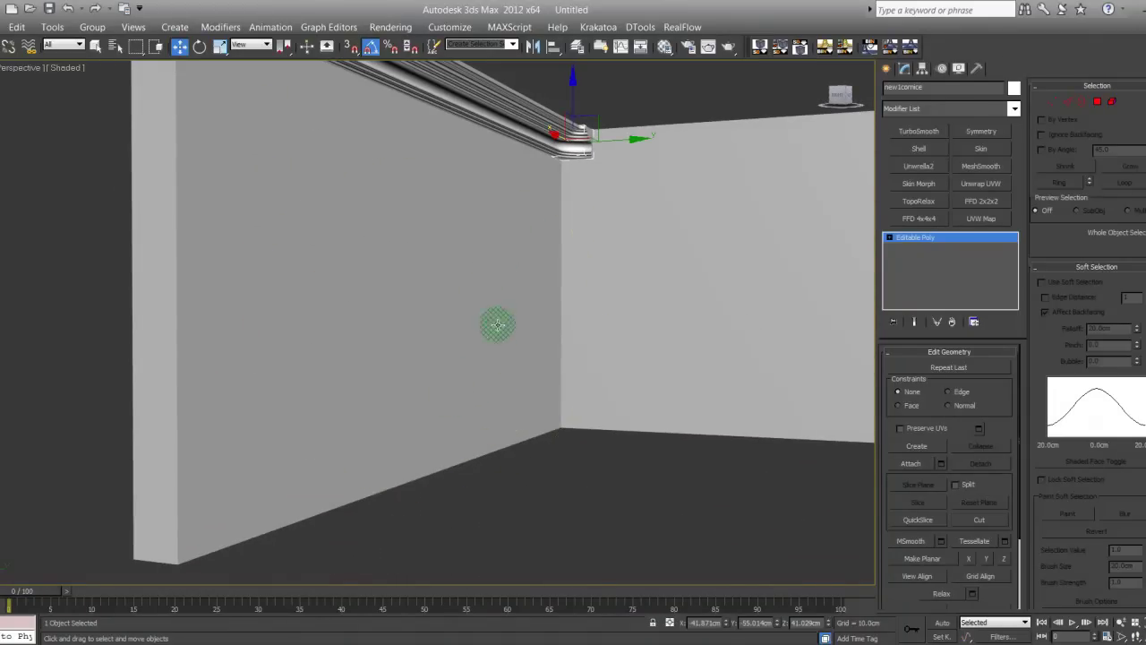
{"action": "middle_click_drag", "start_coordinate": [492, 376], "coordinate": [445, 374]}
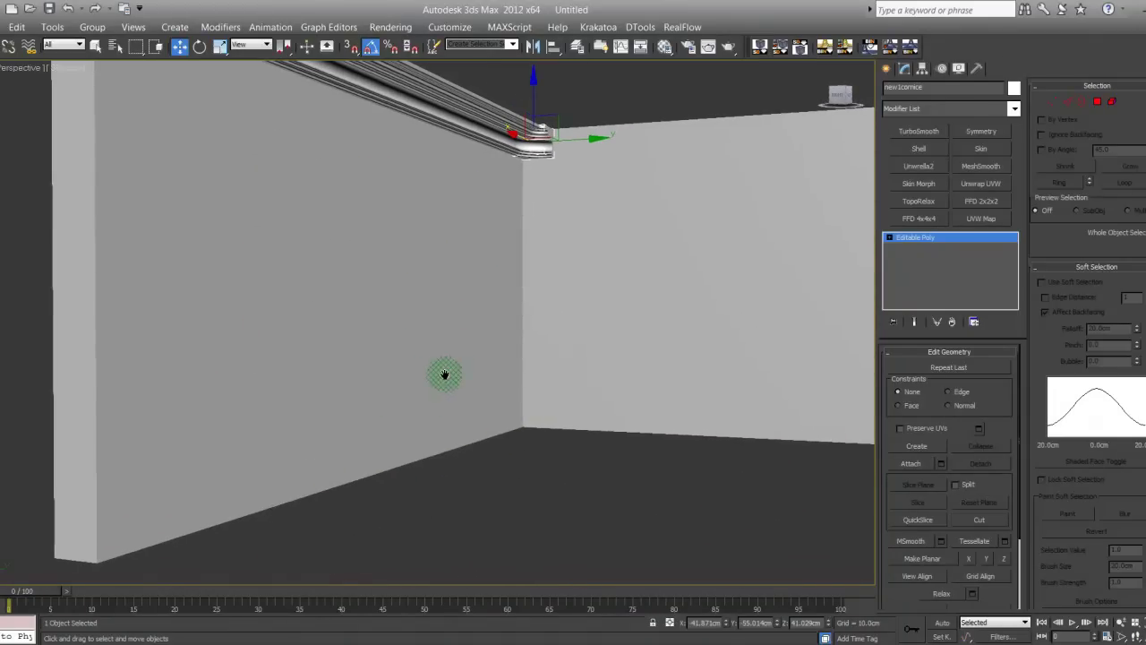
Step: Select the horizontal edges running around the wall object C-Ext001 just below its upper rim, in wireframe display
{"action": "left_click", "coordinate": [679, 368]}
{"action": "left_click", "coordinate": [68, 74]}
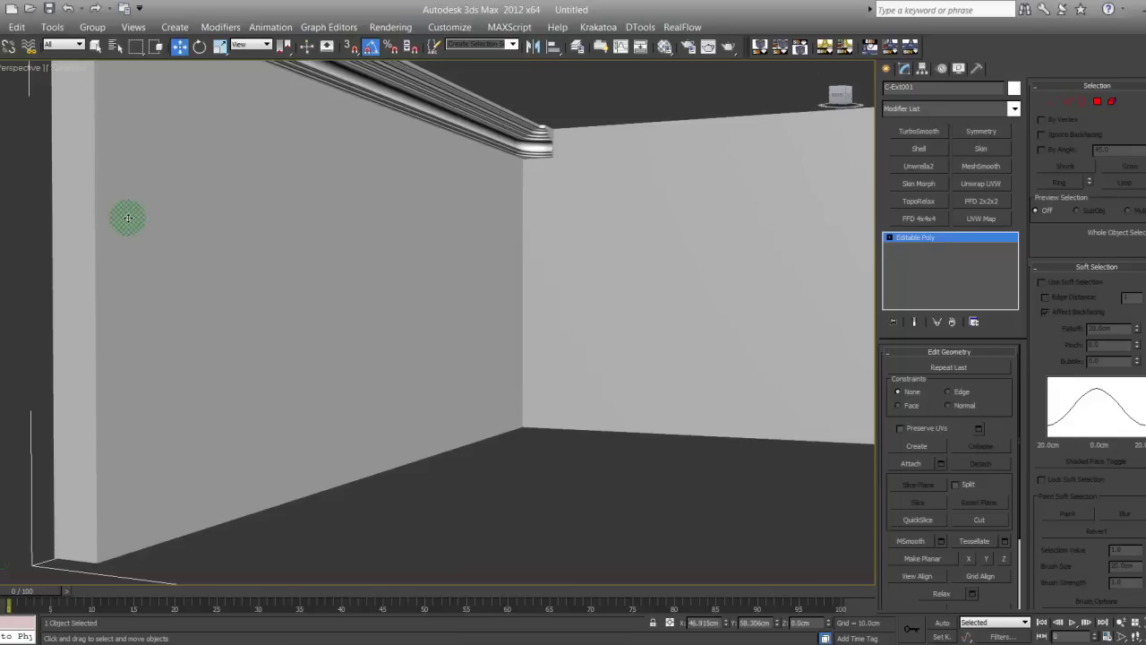
{"action": "key", "text": "F3"}
{"action": "middle_click_drag", "start_coordinate": [420, 495], "coordinate": [384, 490]}
{"action": "middle_click_drag", "start_coordinate": [598, 309], "coordinate": [588, 342]}
{"action": "middle_click_drag", "start_coordinate": [542, 303], "coordinate": [543, 303], "text": "alt"}
{"action": "left_click_drag", "start_coordinate": [543, 301], "coordinate": [420, 414]}
{"action": "middle_click_drag", "start_coordinate": [421, 415], "coordinate": [420, 418], "text": "alt"}
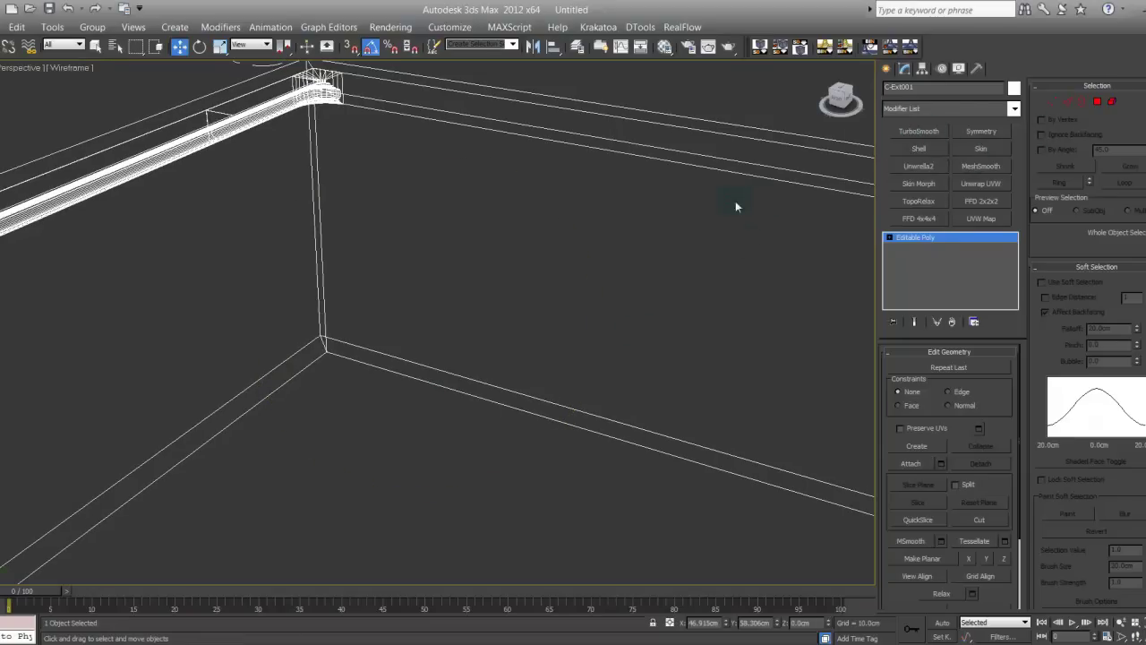
{"action": "left_click", "coordinate": [1067, 101]}
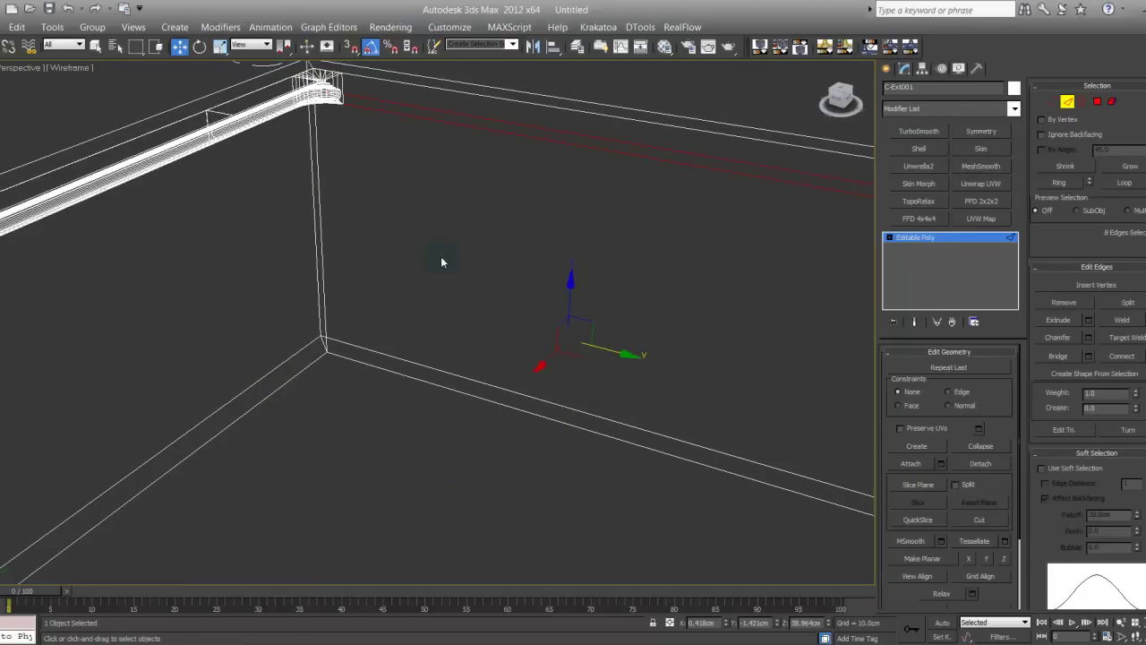
{"action": "middle_click_drag", "start_coordinate": [439, 262], "coordinate": [518, 261], "text": "alt"}
{"action": "left_click", "coordinate": [544, 292]}
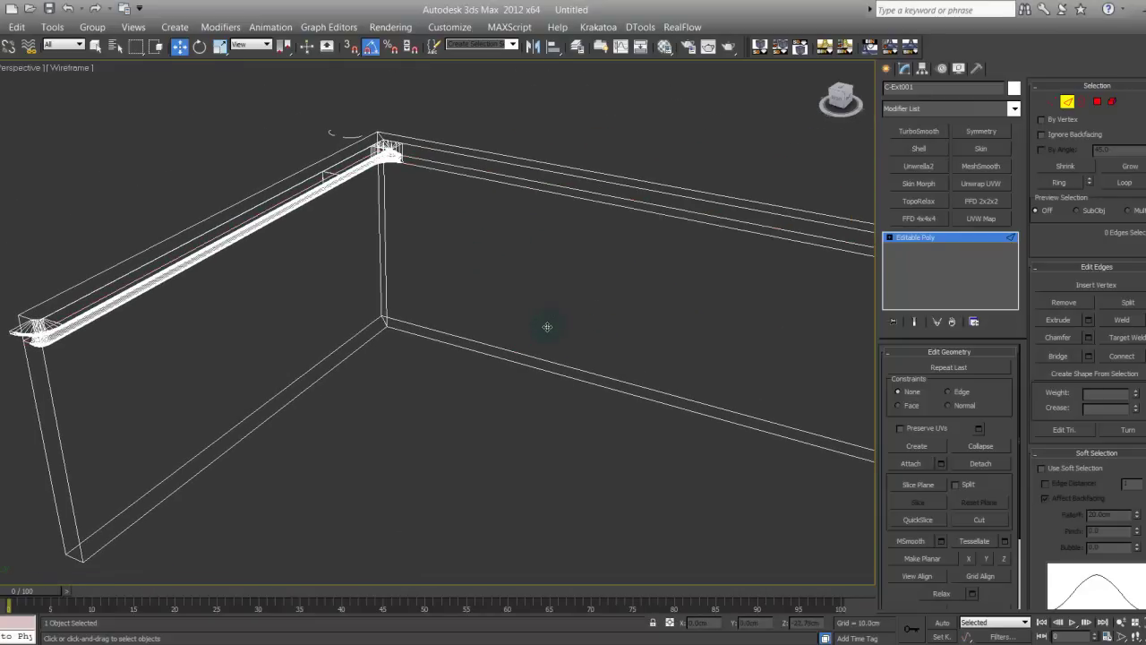
{"action": "key", "text": "ctrl+z"}
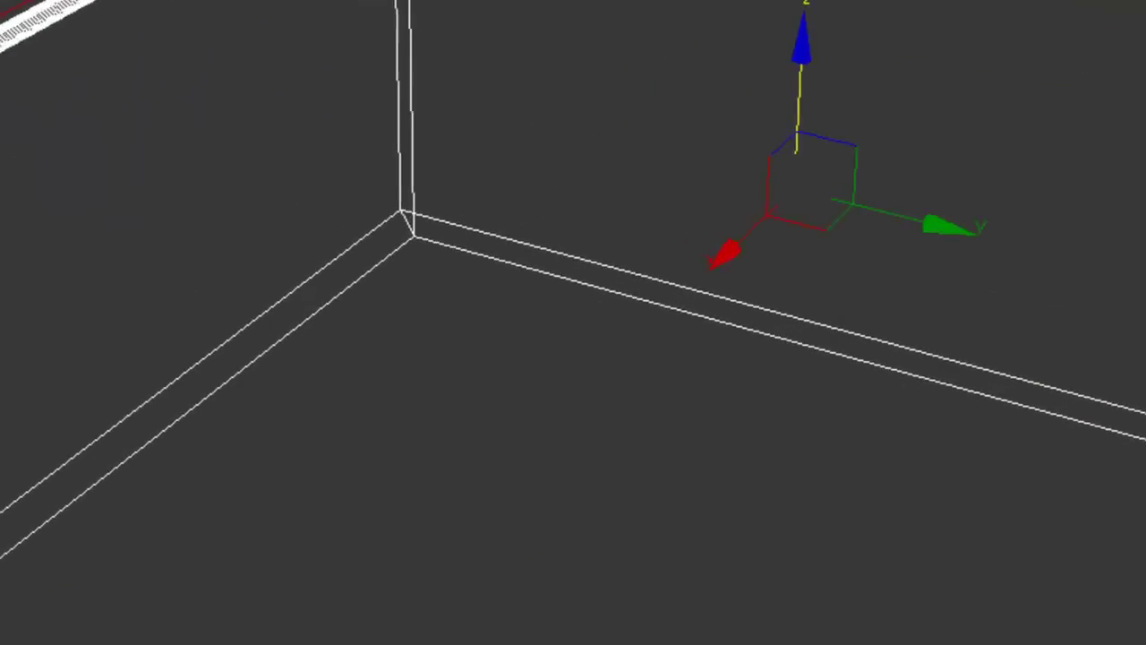
{"action": "left_click", "coordinate": [1088, 337]}
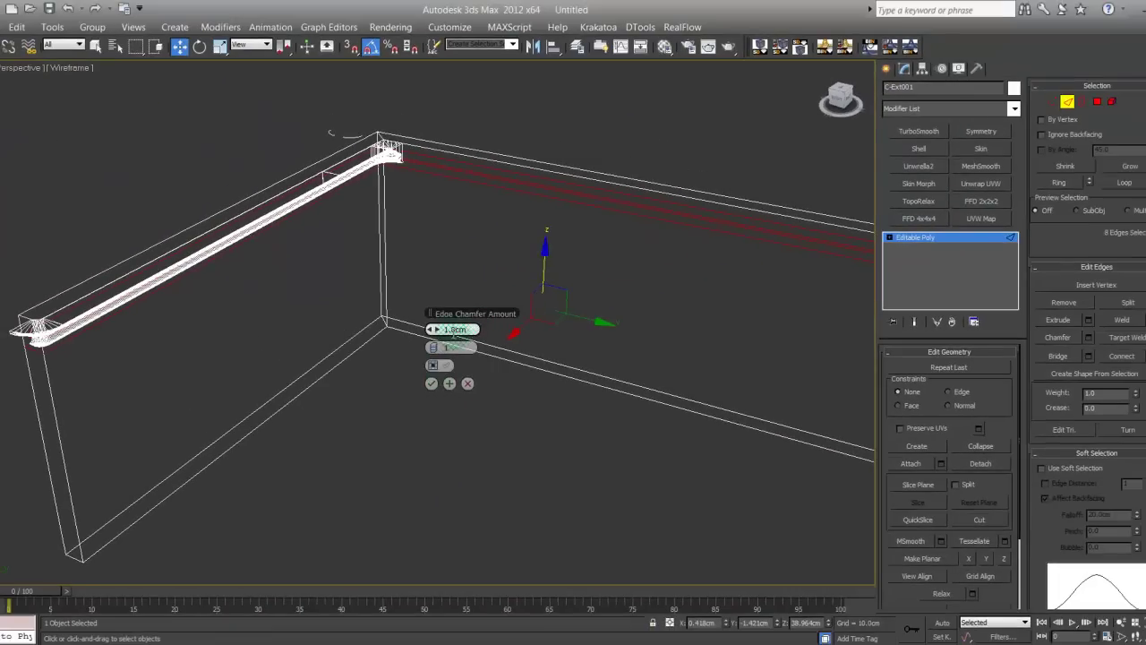
{"action": "middle_click_drag", "start_coordinate": [641, 327], "coordinate": [440, 325]}
{"action": "left_click", "coordinate": [468, 383]}
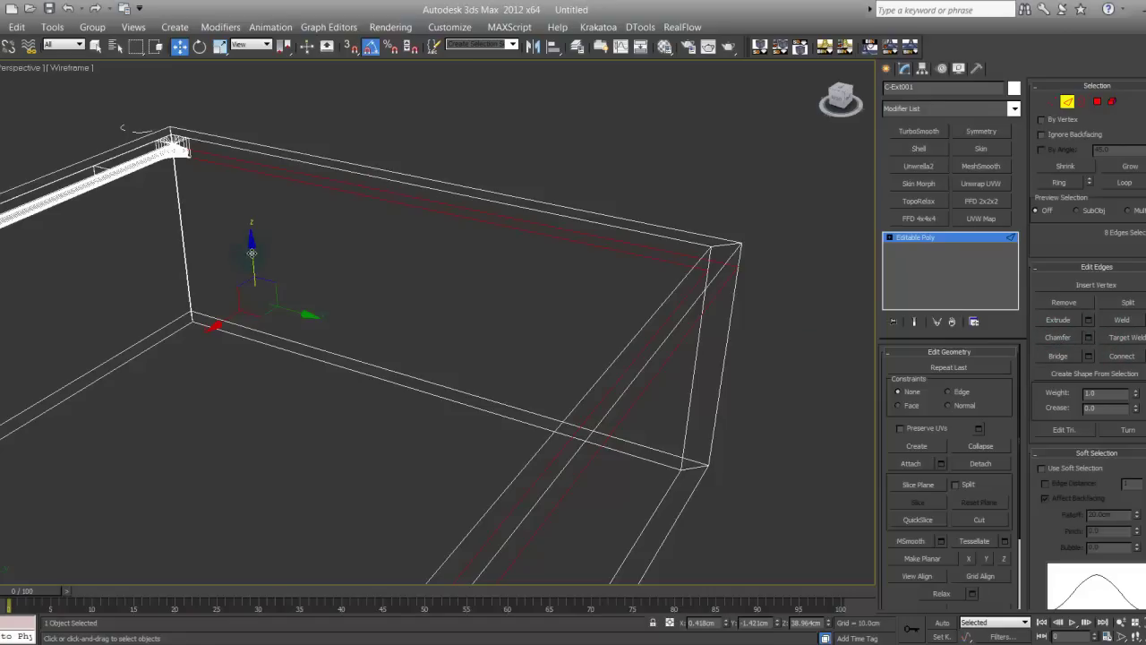
Step: Move the selected wall edges down close to the base of the walls, to about 3.5 cm in Z
{"action": "left_click_drag", "start_coordinate": [251, 253], "coordinate": [264, 439]}
{"action": "middle_click_drag", "start_coordinate": [264, 439], "coordinate": [455, 254]}
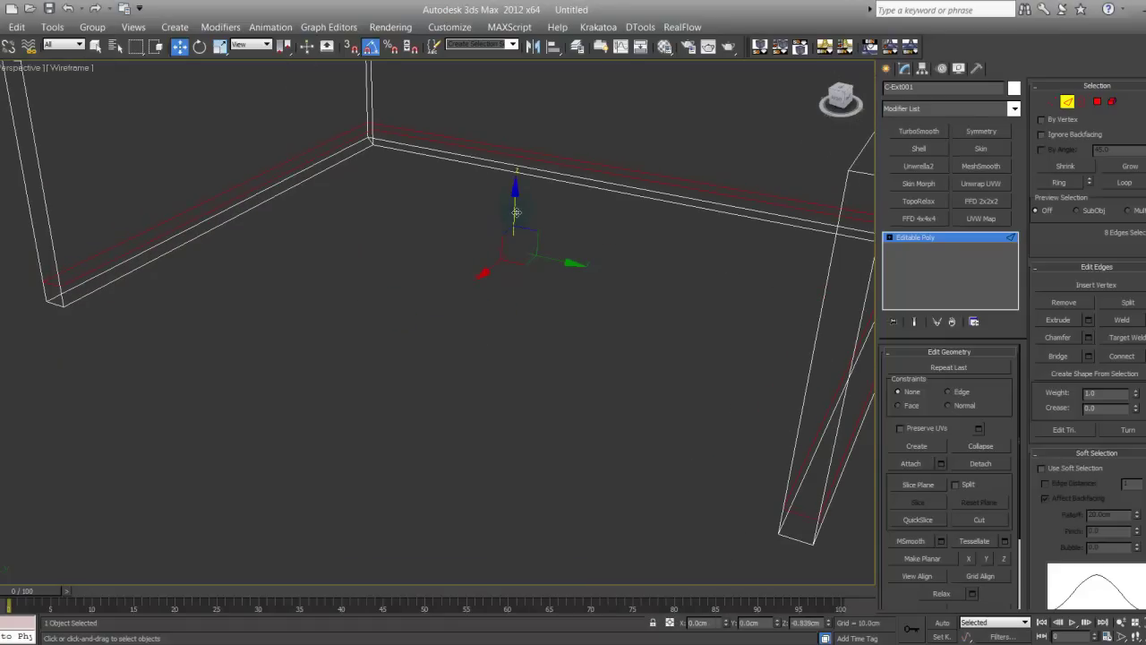
{"action": "left_click_drag", "start_coordinate": [517, 211], "coordinate": [517, 215]}
Step: Chamfer the lowered wall edges by about 1.116 cm with 2 segments and clear the selection
{"action": "left_click", "coordinate": [1088, 338]}
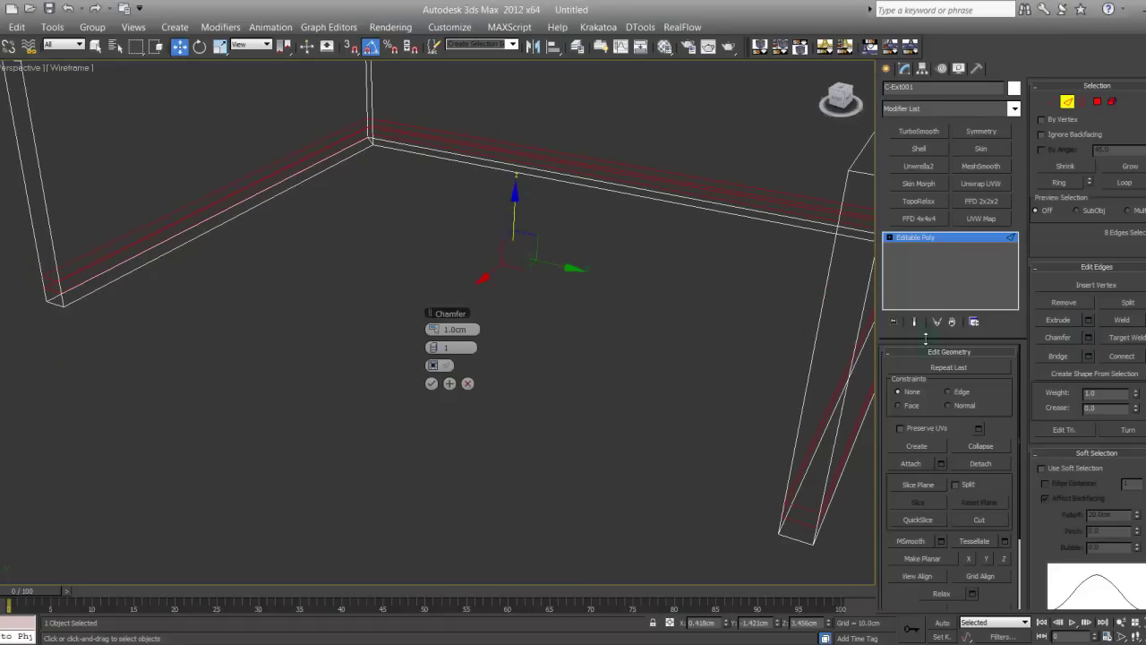
{"action": "left_click_drag", "start_coordinate": [436, 331], "coordinate": [433, 333]}
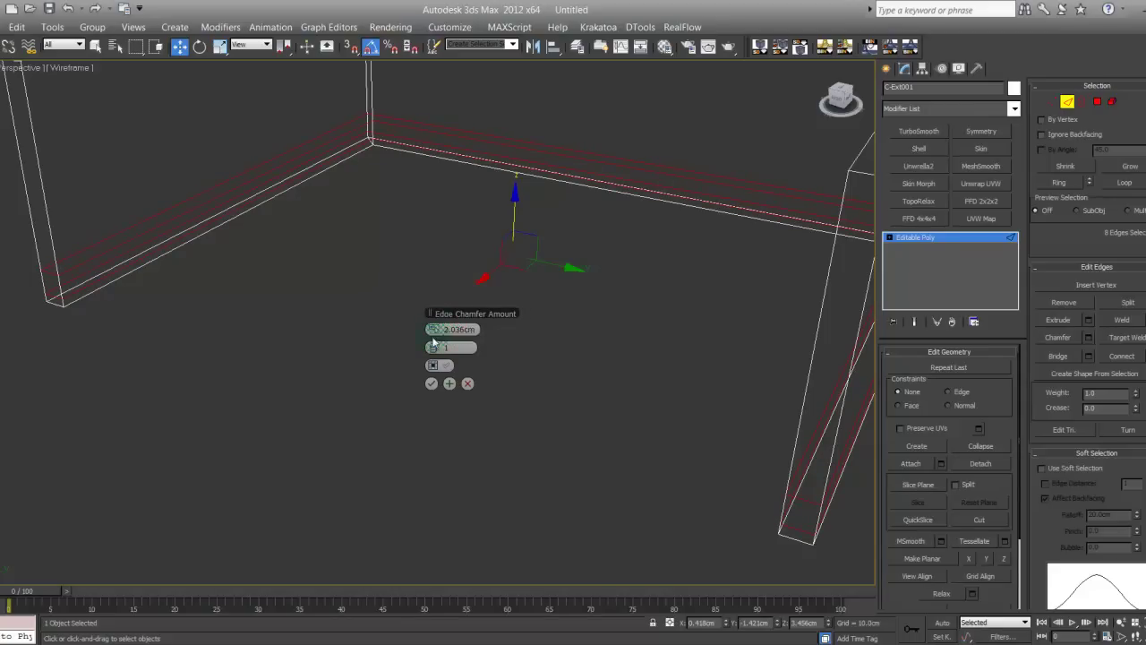
{"action": "left_click_drag", "start_coordinate": [437, 350], "coordinate": [438, 349]}
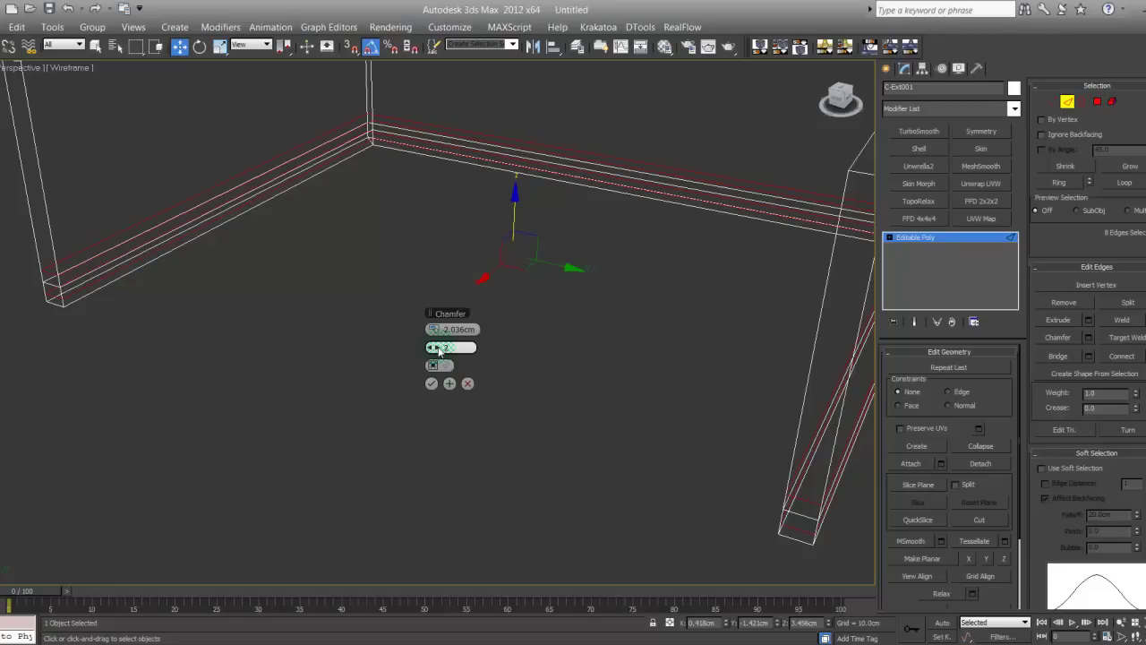
{"action": "middle_click_drag", "start_coordinate": [321, 329], "coordinate": [317, 379]}
{"action": "key", "text": "F3"}
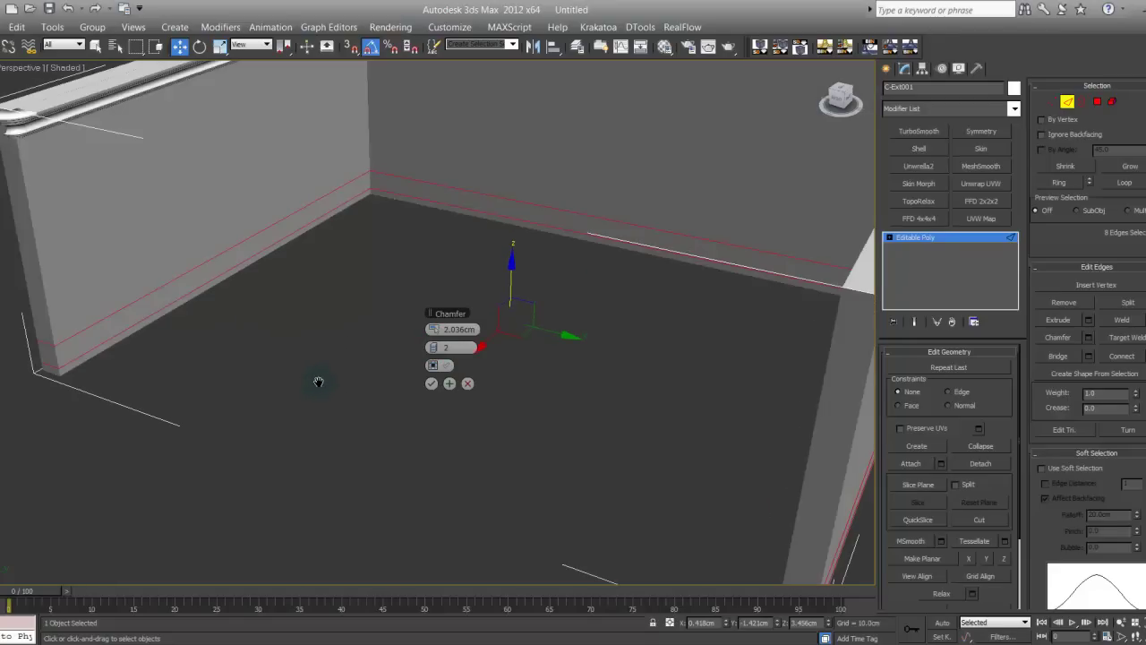
{"action": "mouse_move", "coordinate": [421, 347]}
{"action": "left_mouse_down"}
{"action": "mouse_move", "coordinate": [464, 346]}
{"action": "mouse_move", "coordinate": [431, 329]}
{"action": "left_mouse_up"}
{"action": "right_click", "coordinate": [434, 330]}
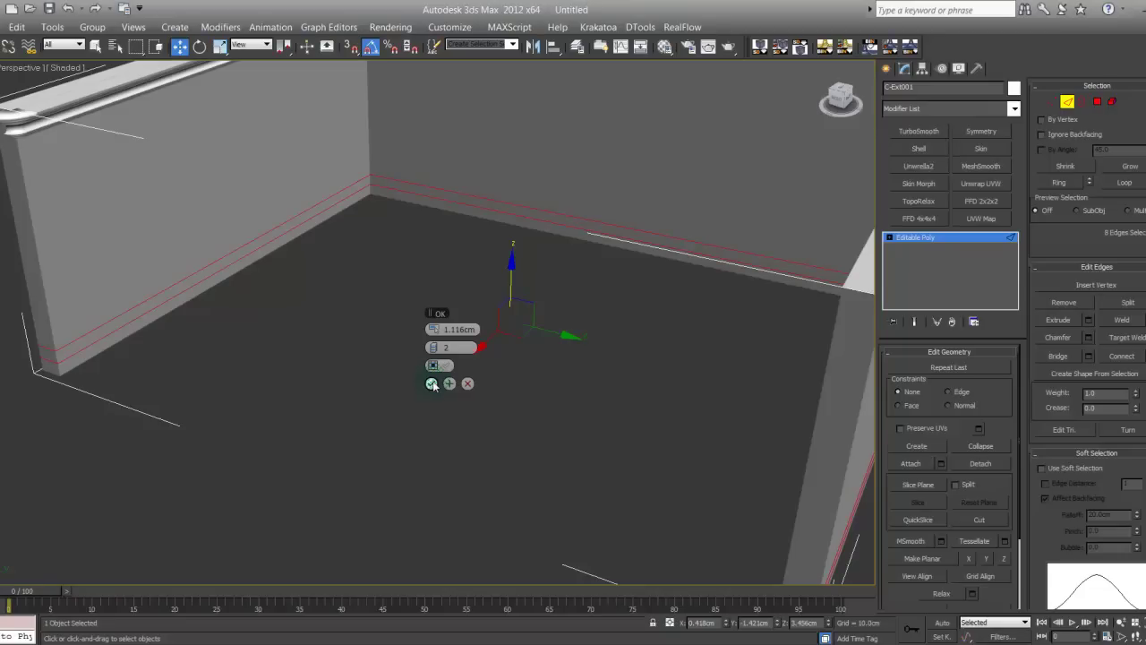
{"action": "left_click", "coordinate": [433, 384]}
{"action": "left_click", "coordinate": [397, 373]}
Step: Select the whole ring of narrow polygons along the base of the walls
{"action": "left_click", "coordinate": [1097, 103]}
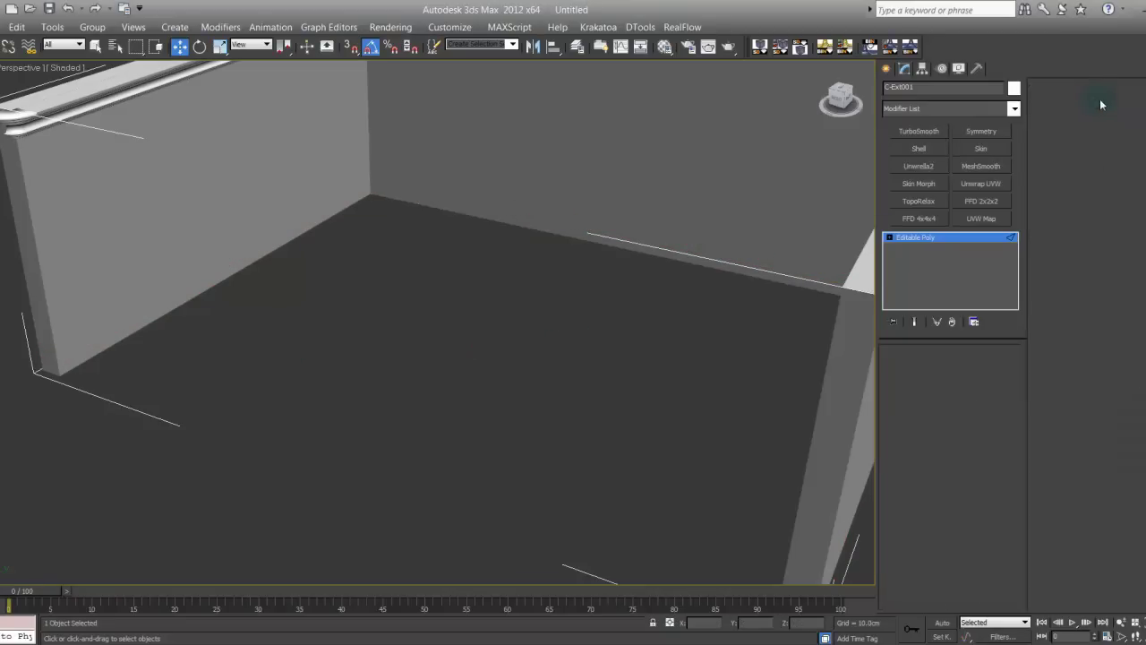
{"action": "left_click", "coordinate": [89, 345]}
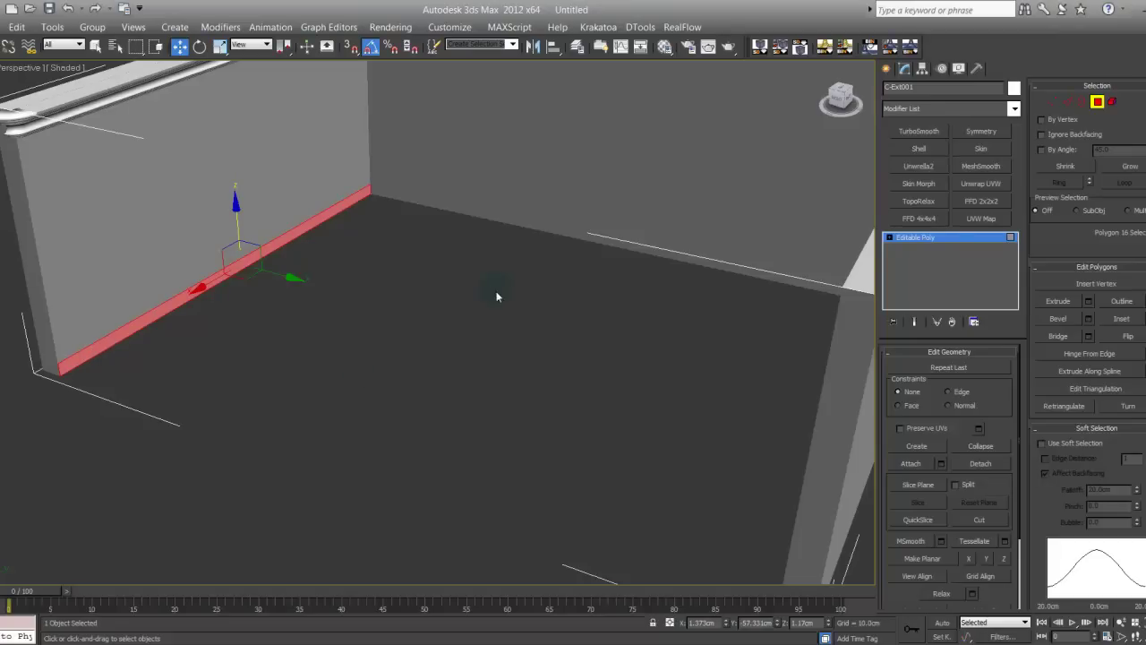
{"action": "left_click", "coordinate": [437, 205], "text": "shift"}
{"action": "middle_click_drag", "start_coordinate": [432, 310], "coordinate": [429, 339]}
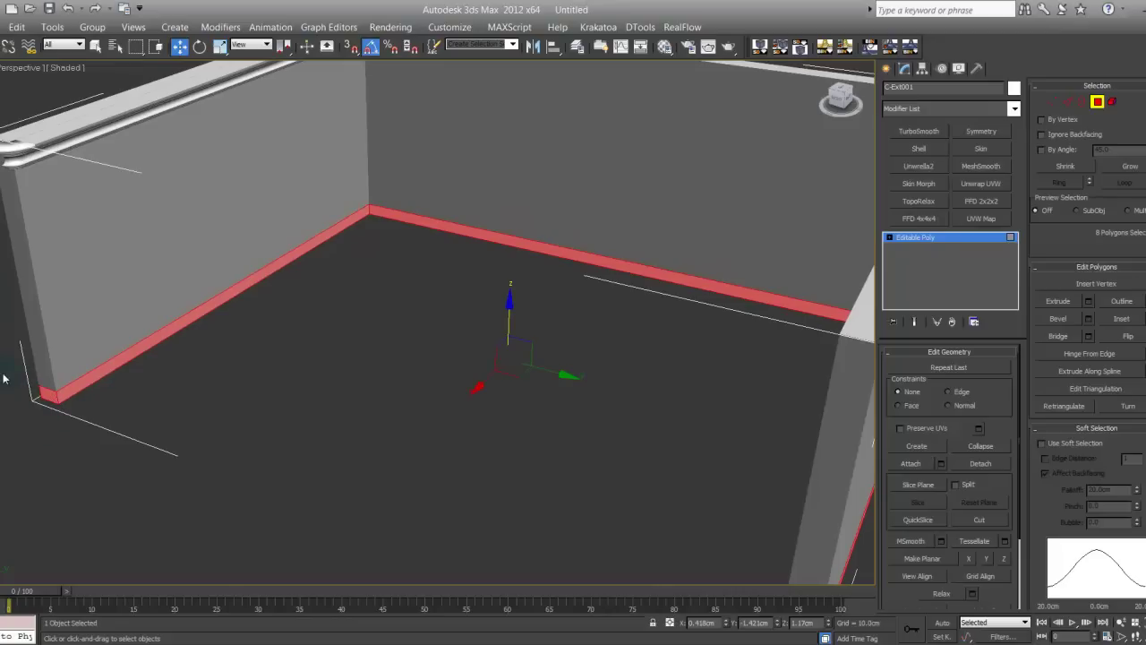
Step: Deselect the wall-end and outer polygons, keeping only the three base strips on the inner side of the walls
{"action": "left_click", "coordinate": [45, 412], "text": "alt"}
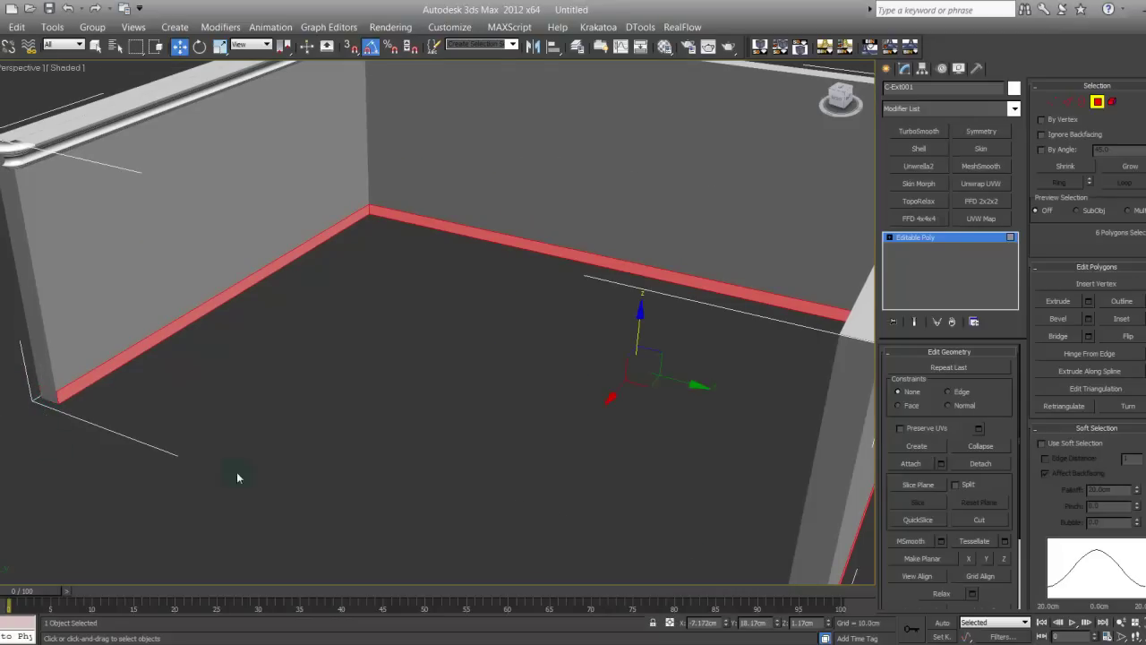
{"action": "middle_click_drag", "start_coordinate": [240, 471], "coordinate": [199, 344]}
{"action": "left_click", "coordinate": [577, 358], "text": "alt"}
{"action": "left_click", "coordinate": [611, 350], "text": "alt"}
{"action": "middle_click_drag", "start_coordinate": [424, 387], "coordinate": [397, 445]}
{"action": "middle_click_drag", "start_coordinate": [491, 346], "coordinate": [501, 397], "text": "alt"}
{"action": "left_click", "coordinate": [357, 279], "text": "alt"}
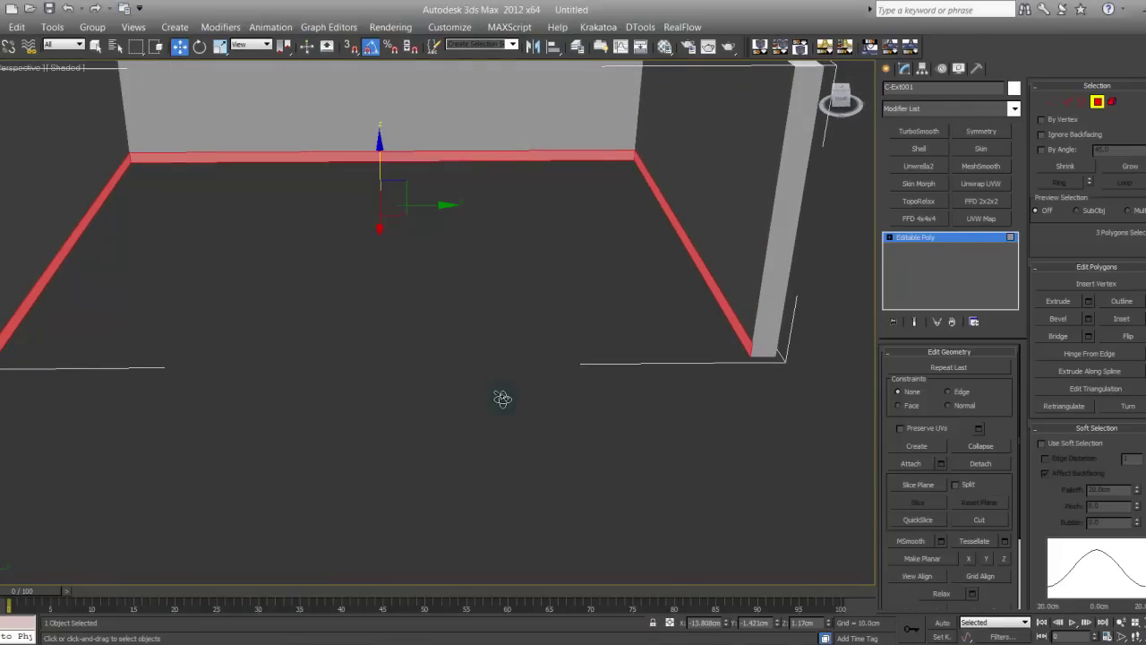
Step: Extrude the three inner base strips with the Local Normal type and a height of about 1.946 cm
{"action": "left_click", "coordinate": [1088, 301]}
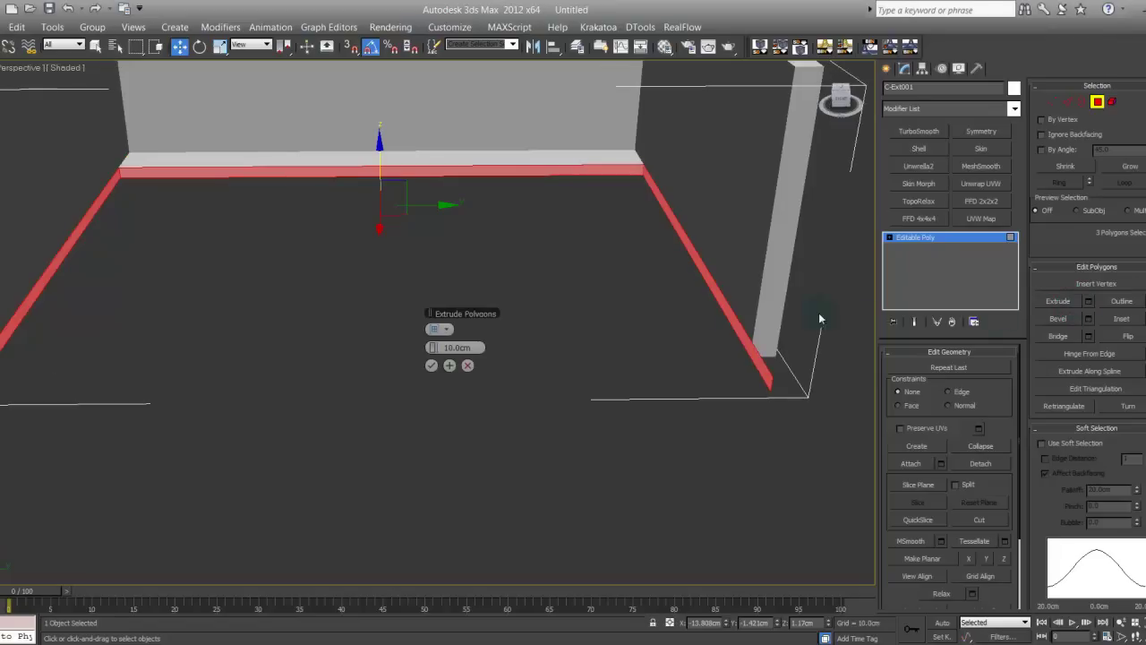
{"action": "left_click", "coordinate": [439, 329]}
{"action": "left_click", "coordinate": [467, 356]}
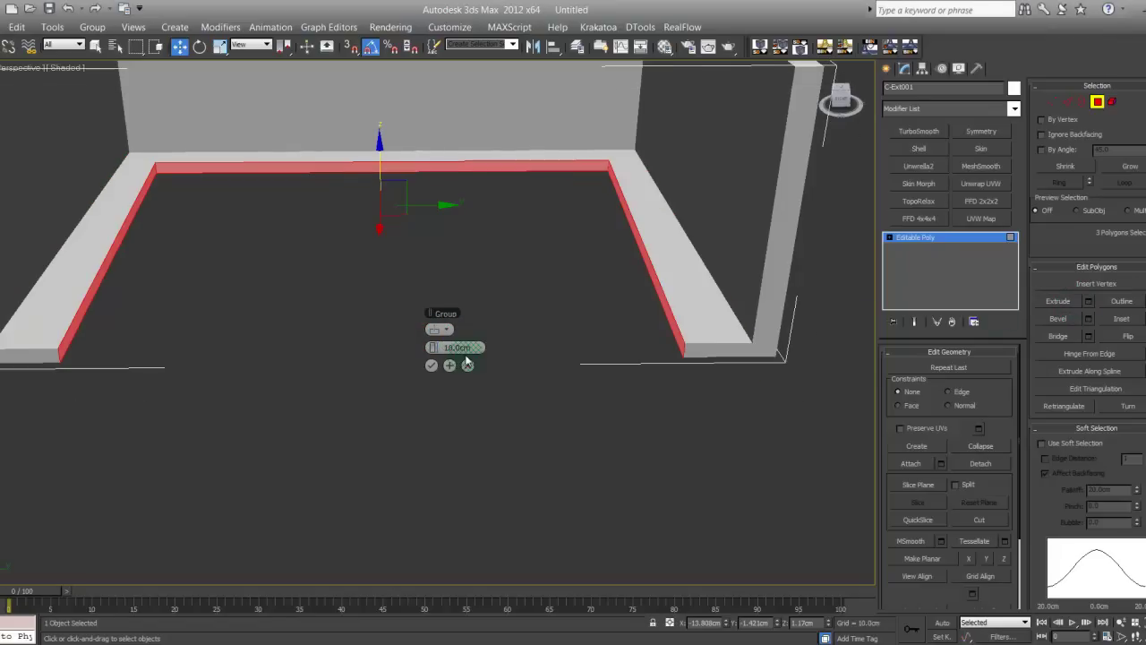
{"action": "mouse_move", "coordinate": [435, 346]}
{"action": "left_mouse_down"}
{"action": "mouse_move", "coordinate": [393, 347]}
{"action": "mouse_move", "coordinate": [431, 345]}
{"action": "left_mouse_up"}
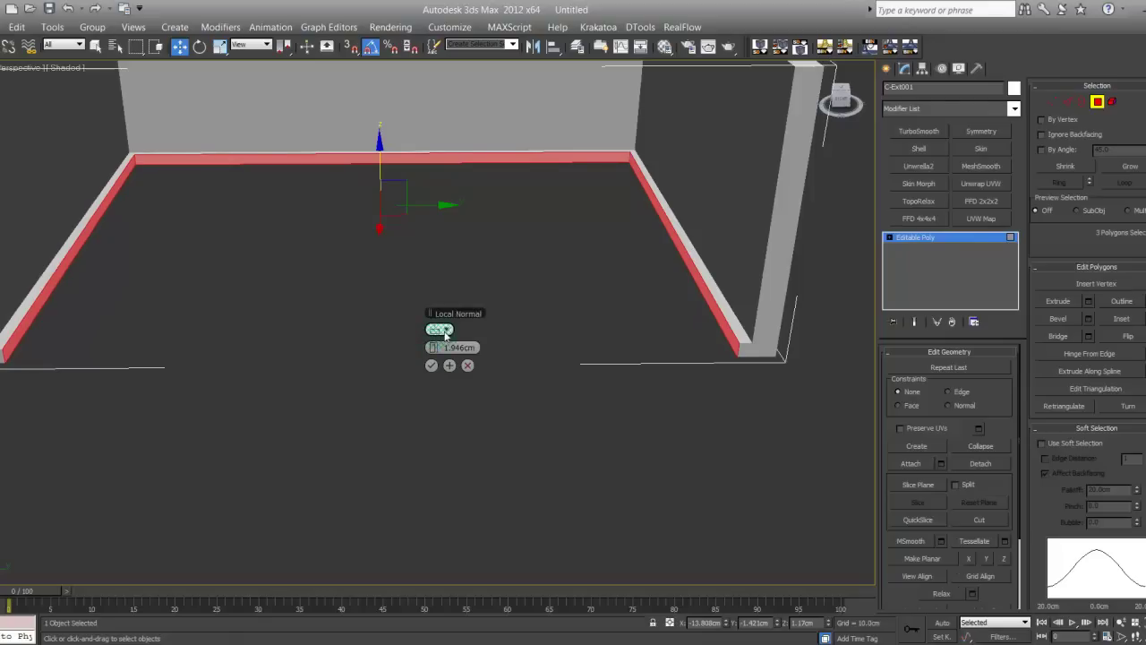
Step: Try the Group extrusion type on the base strips with a height of about 3.327 cm, and return to Local Normal
{"action": "left_click", "coordinate": [440, 329]}
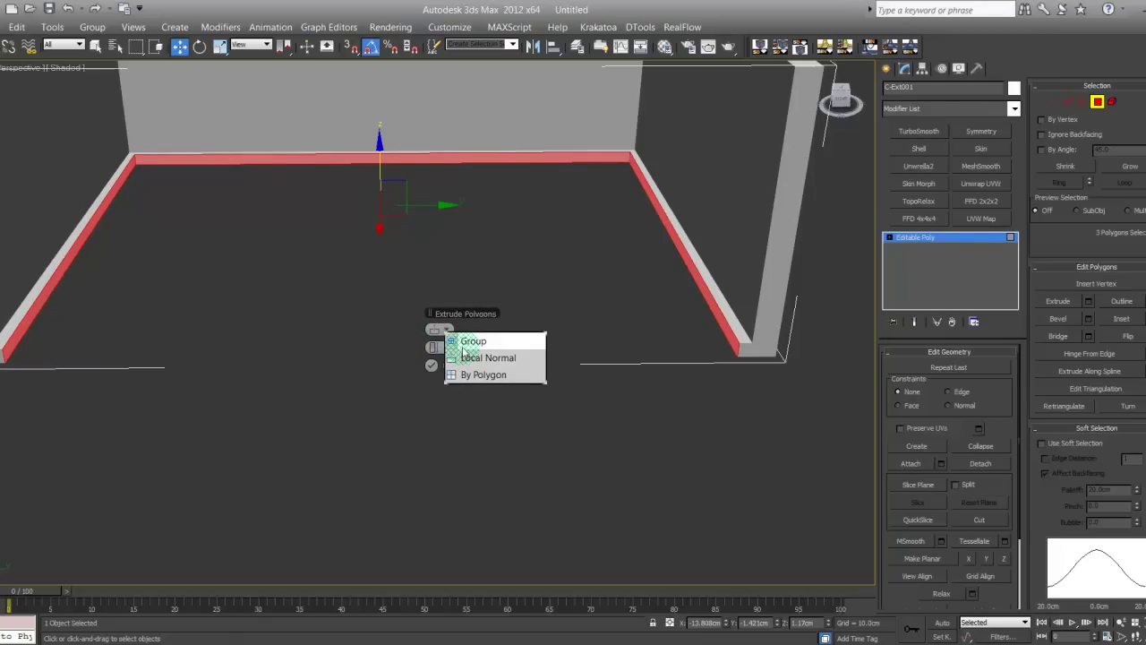
{"action": "left_click", "coordinate": [472, 341]}
{"action": "left_click_drag", "start_coordinate": [435, 347], "coordinate": [438, 346]}
{"action": "left_click", "coordinate": [440, 329]}
{"action": "left_click", "coordinate": [442, 342]}
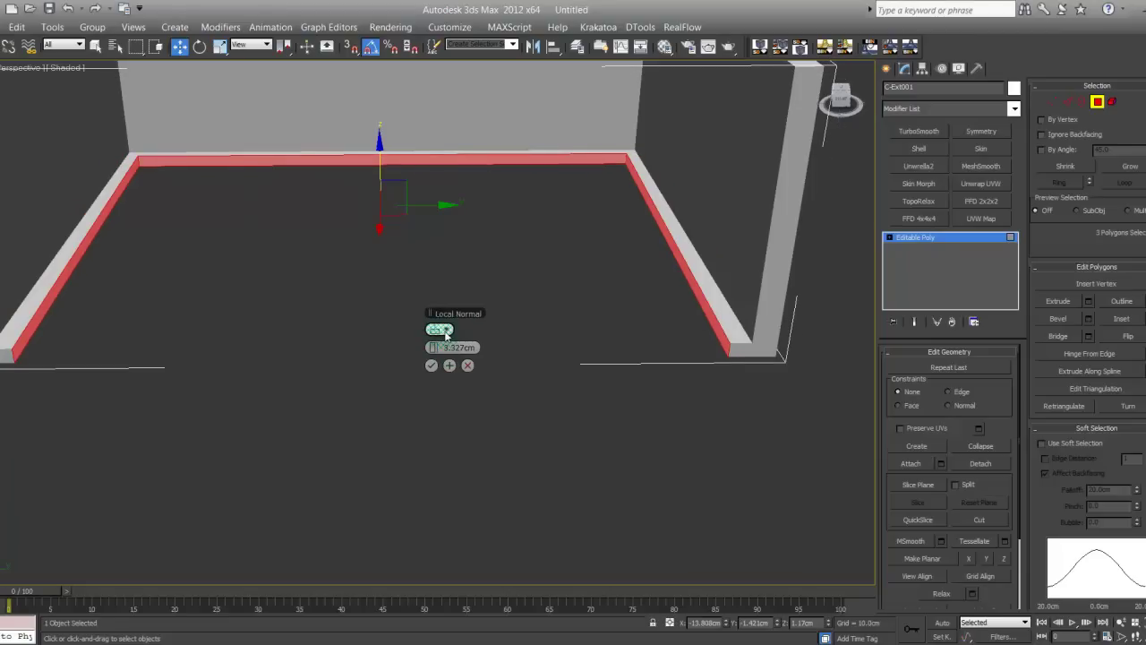
Step: Set the extrusion height of the base strips to about 0.335 cm, apply it and clear the selection
{"action": "left_click_drag", "start_coordinate": [436, 350], "coordinate": [417, 347]}
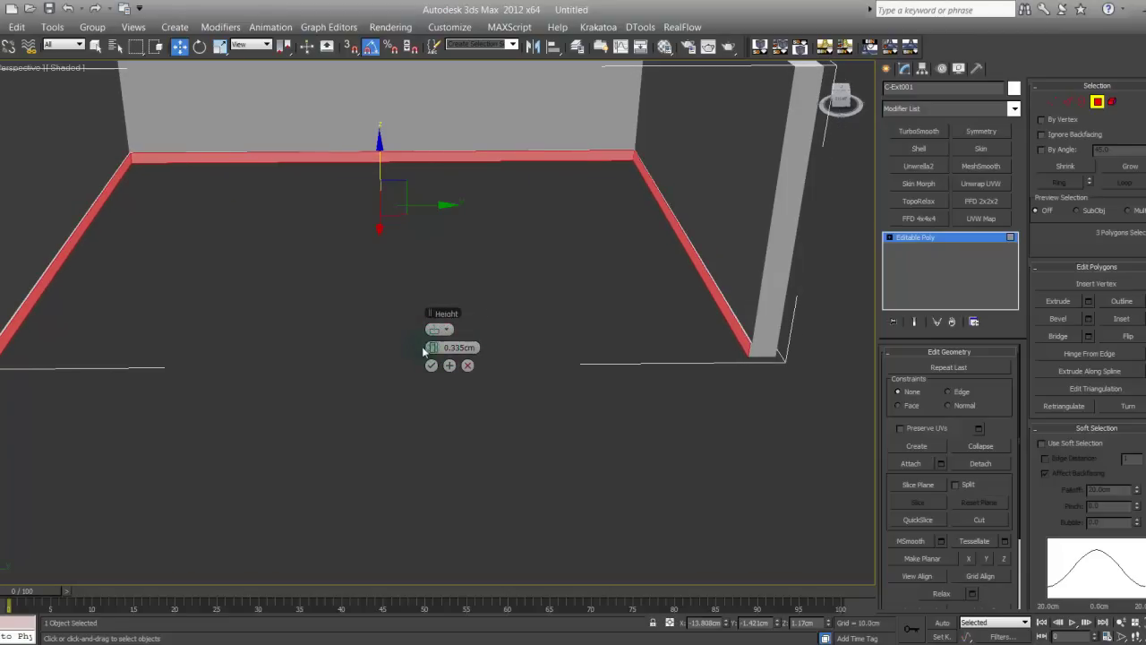
{"action": "middle_click_drag", "start_coordinate": [563, 290], "coordinate": [557, 326]}
{"action": "middle_click_drag", "start_coordinate": [475, 285], "coordinate": [397, 317], "text": "alt"}
{"action": "left_click", "coordinate": [431, 365]}
{"action": "left_click", "coordinate": [499, 343]}
{"action": "right_click", "coordinate": [397, 317]}
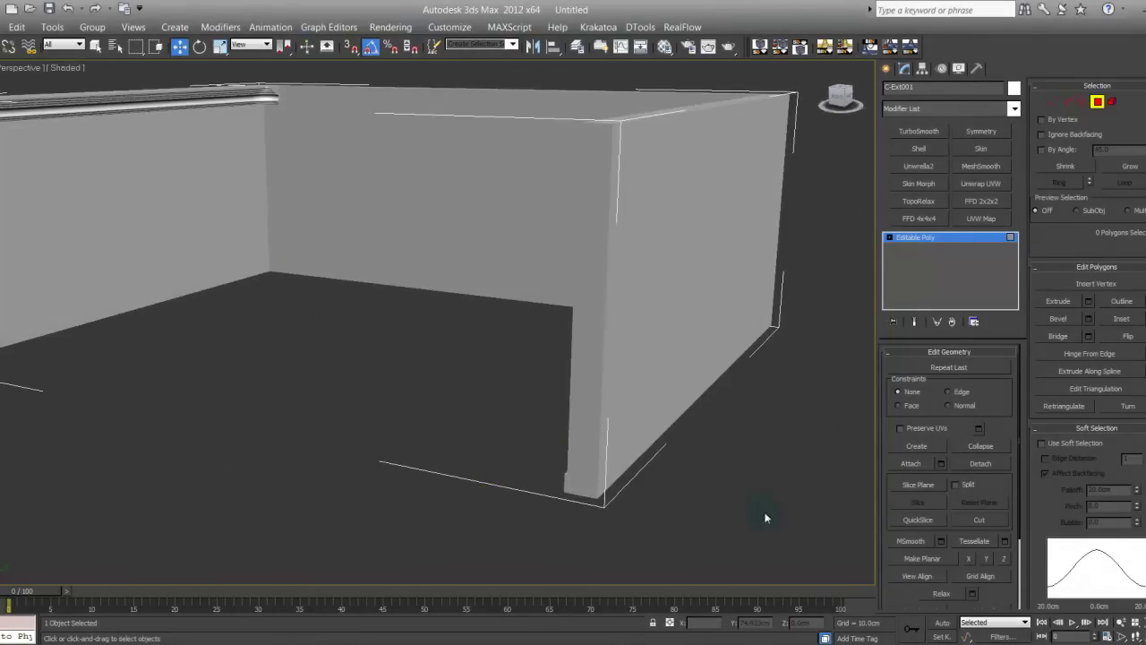